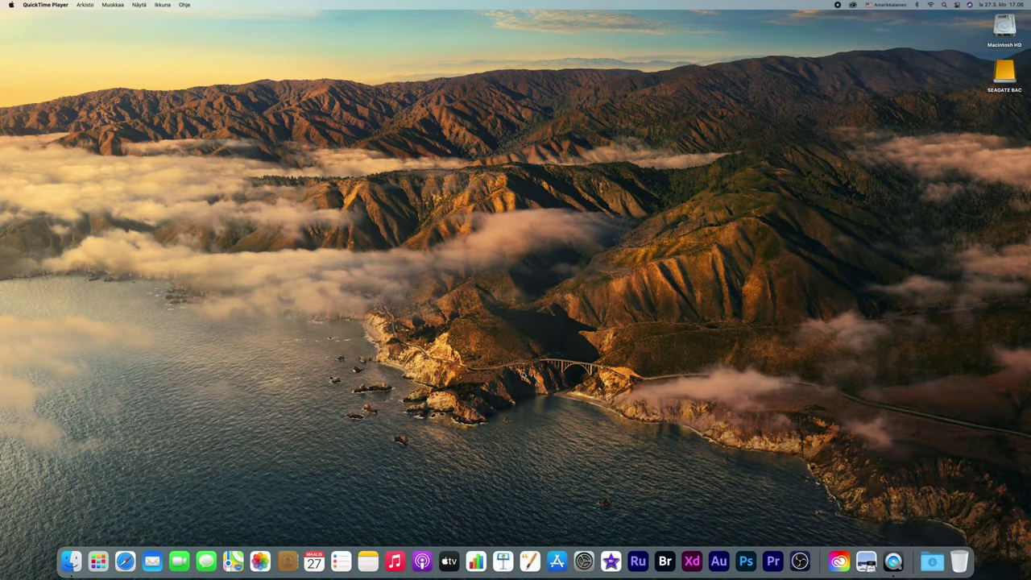
Open Launchpad with F4 and launch Adobe Premiere Pro 2021
key("F4")
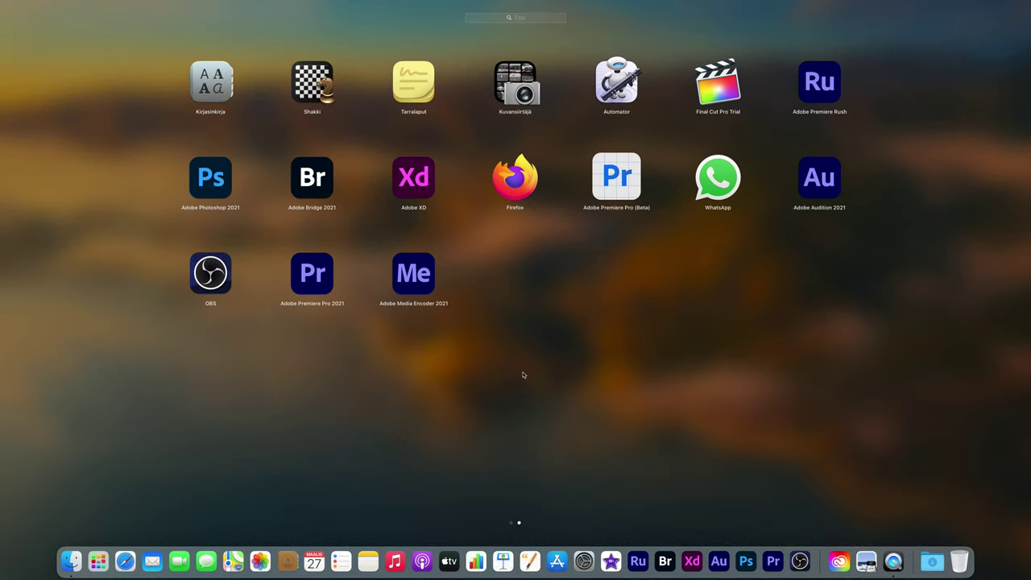
left_click(314, 278)
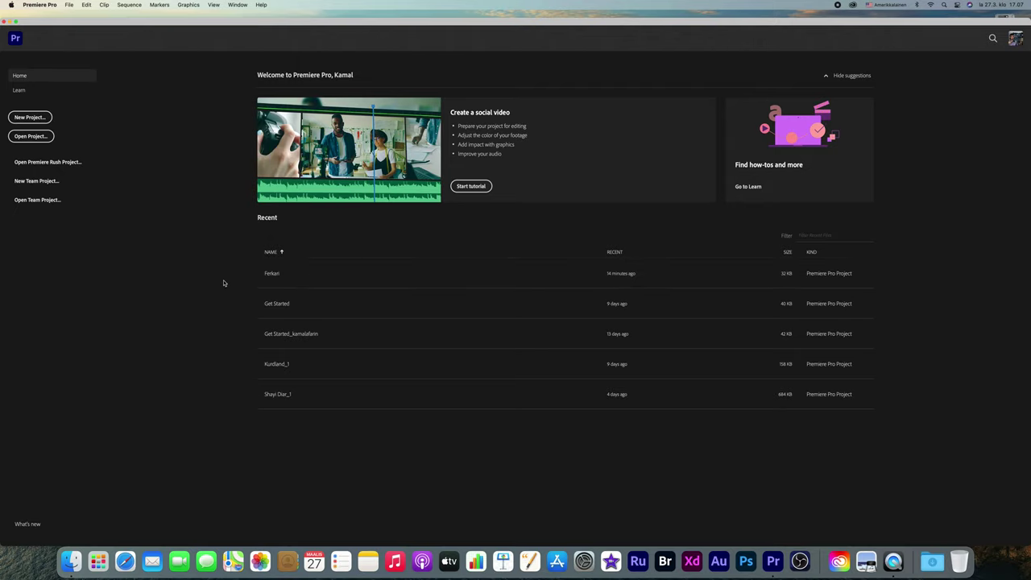
Open the recent Ferkari project from Premiere Pro's Home screen
left_click(327, 278)
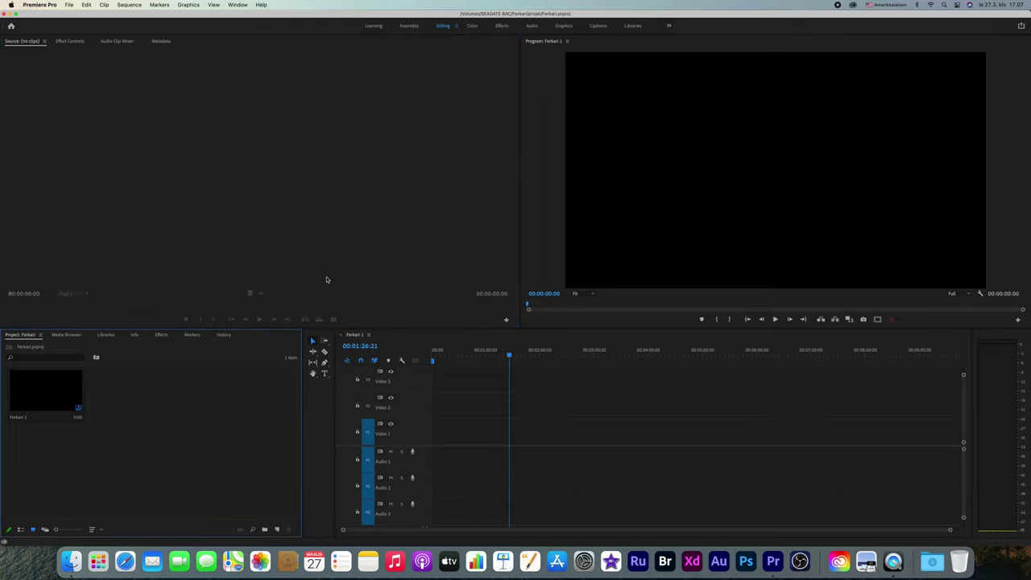
left_click(148, 406)
left_click(191, 406)
left_click(69, 5)
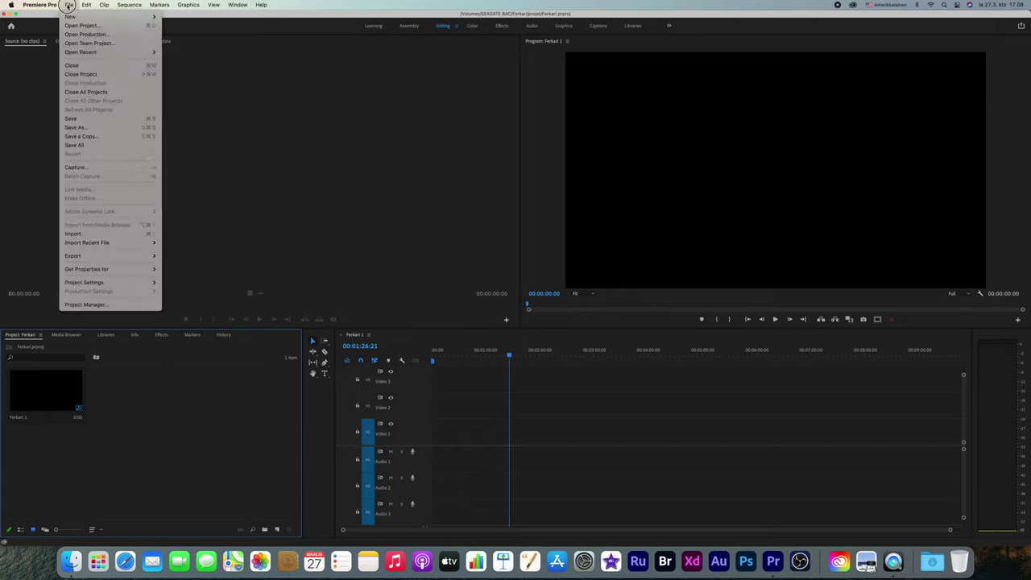
left_click(87, 235)
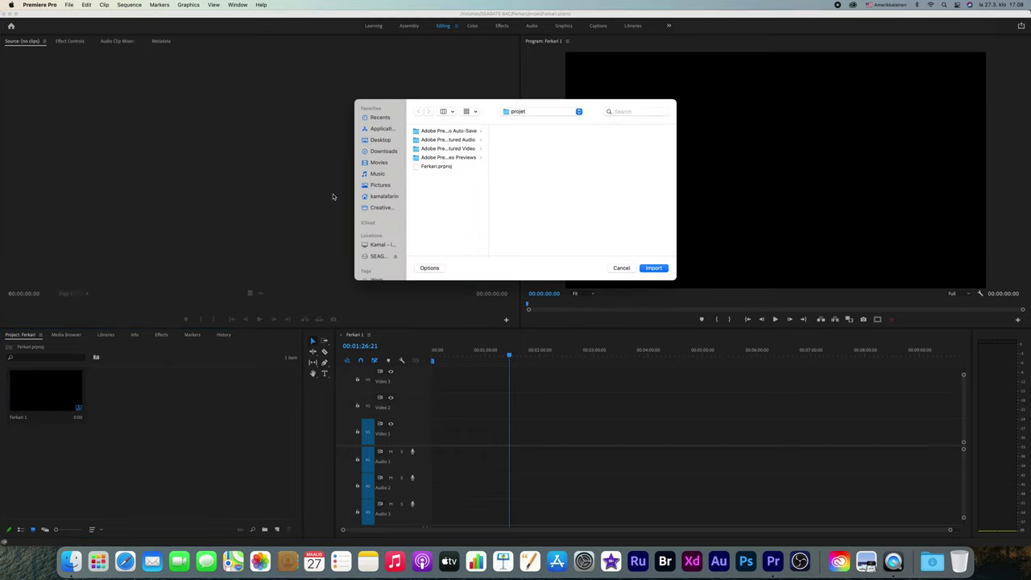
left_click(379, 256)
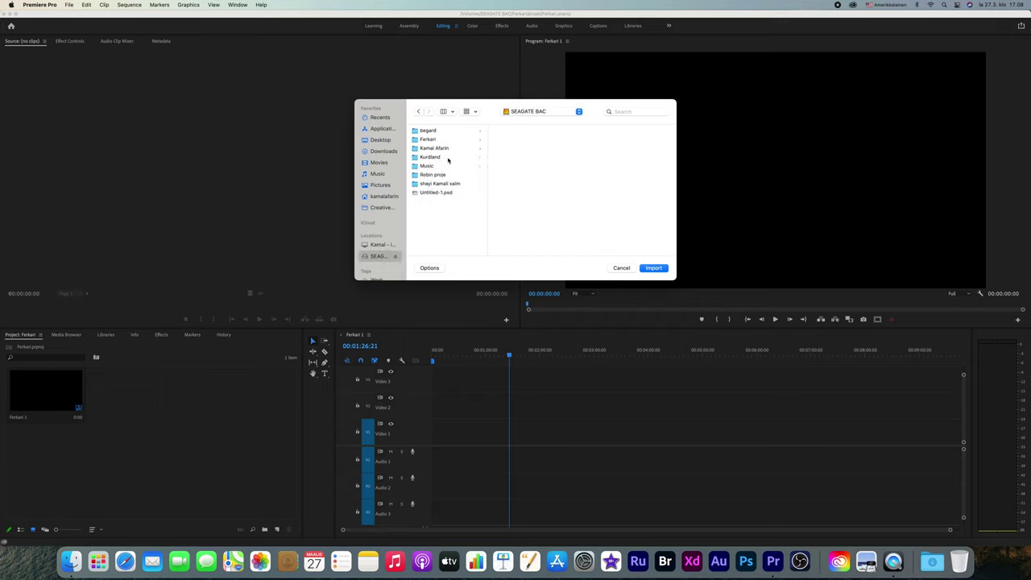
left_click(428, 139)
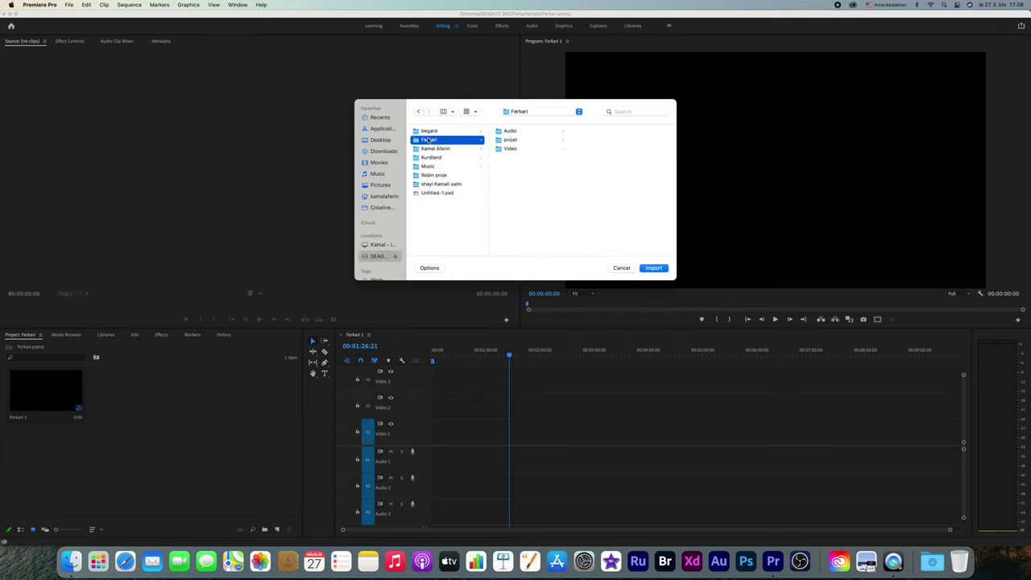
left_click(519, 150)
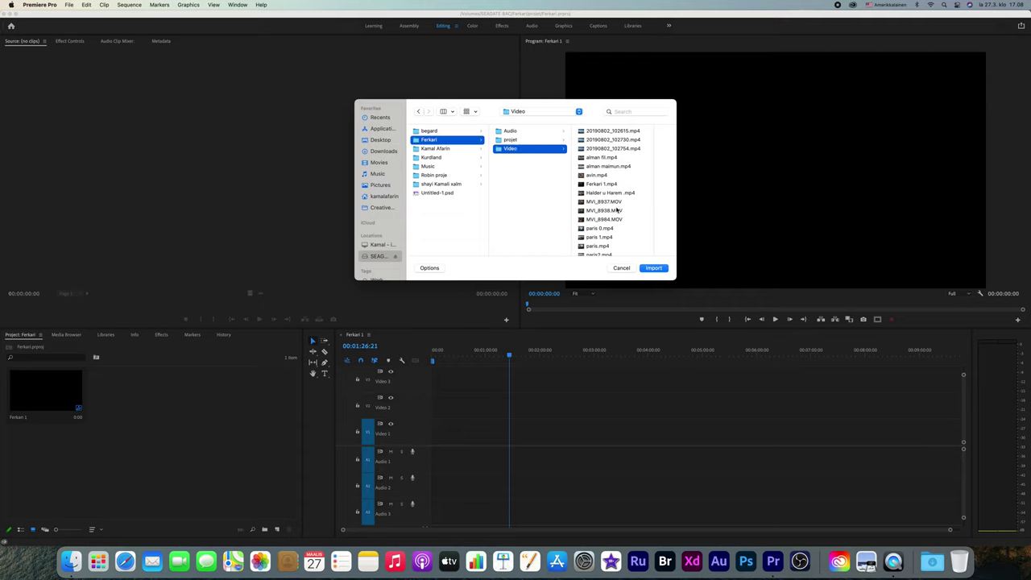
left_click(617, 210)
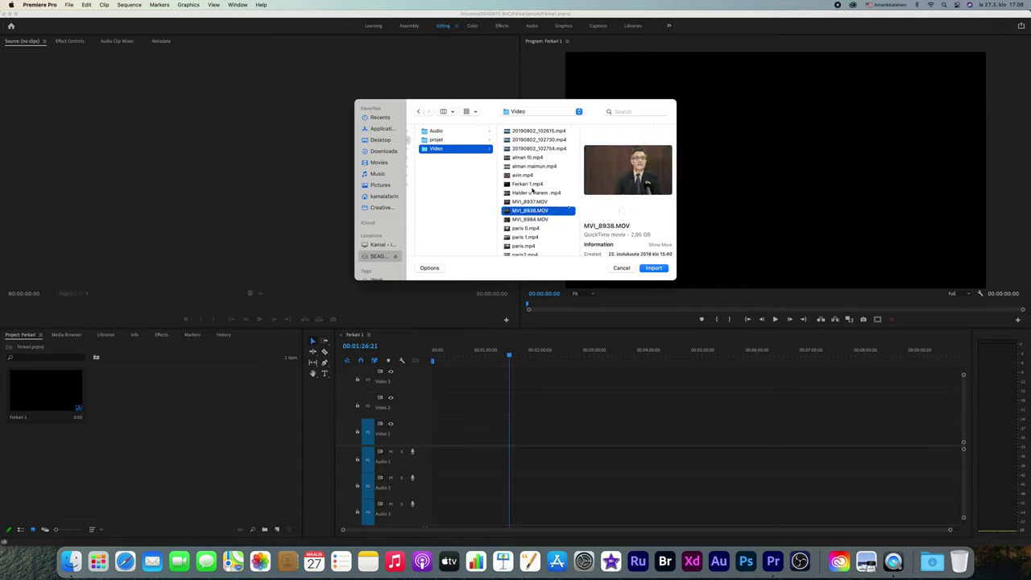
left_click(528, 183)
left_click(524, 148)
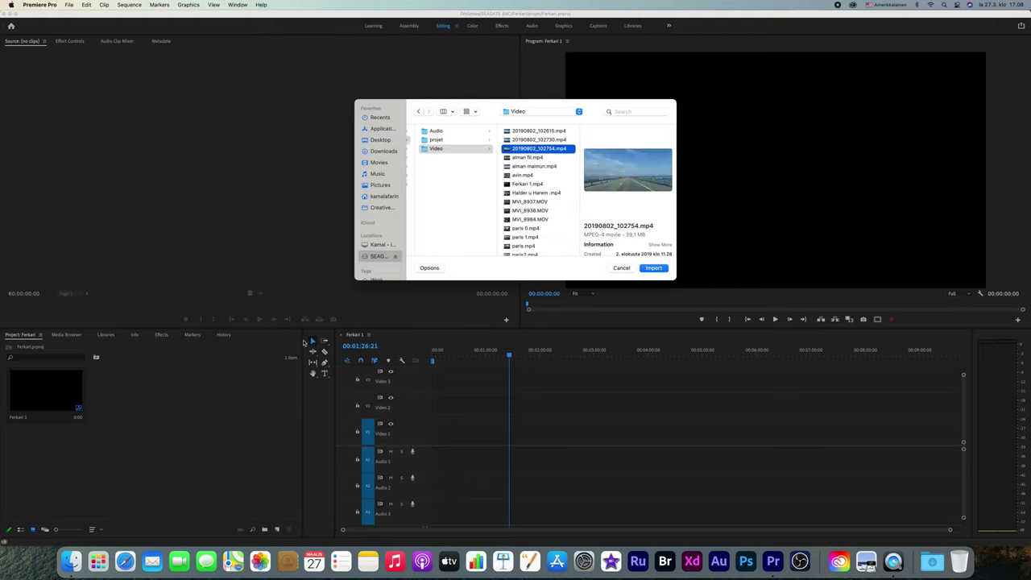
left_click(623, 270)
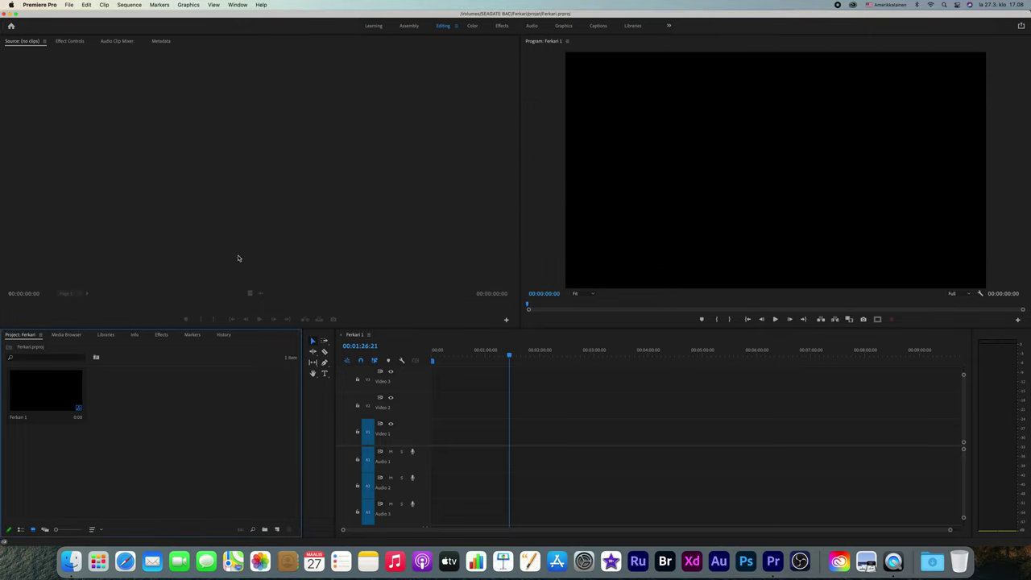
left_click(69, 5)
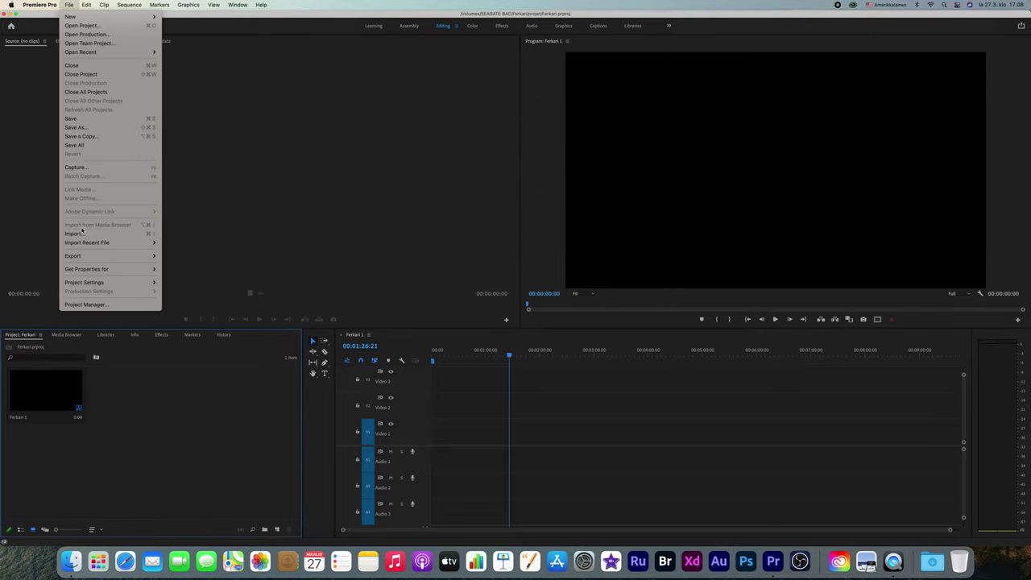
left_click(150, 403)
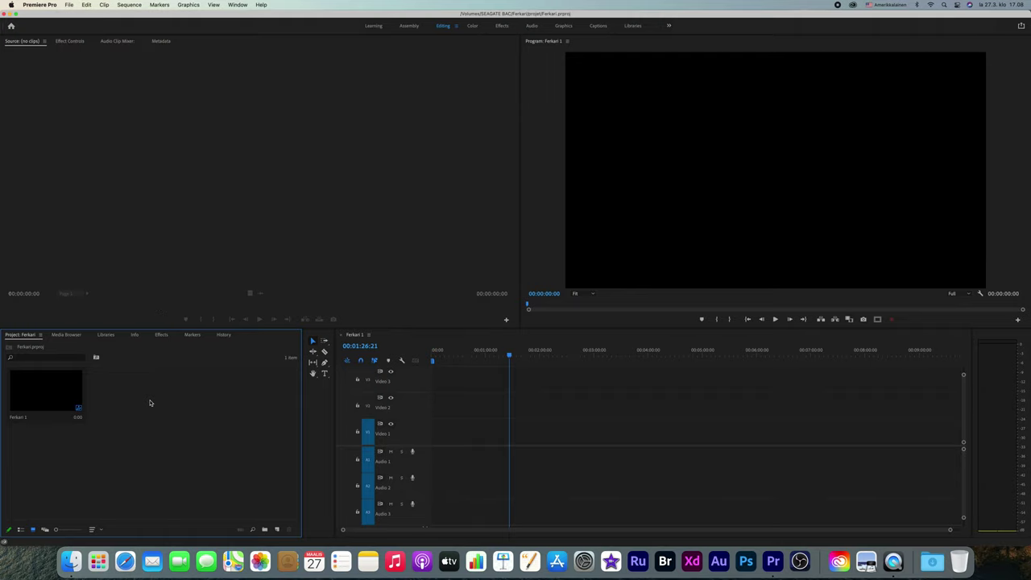
double_click(150, 402)
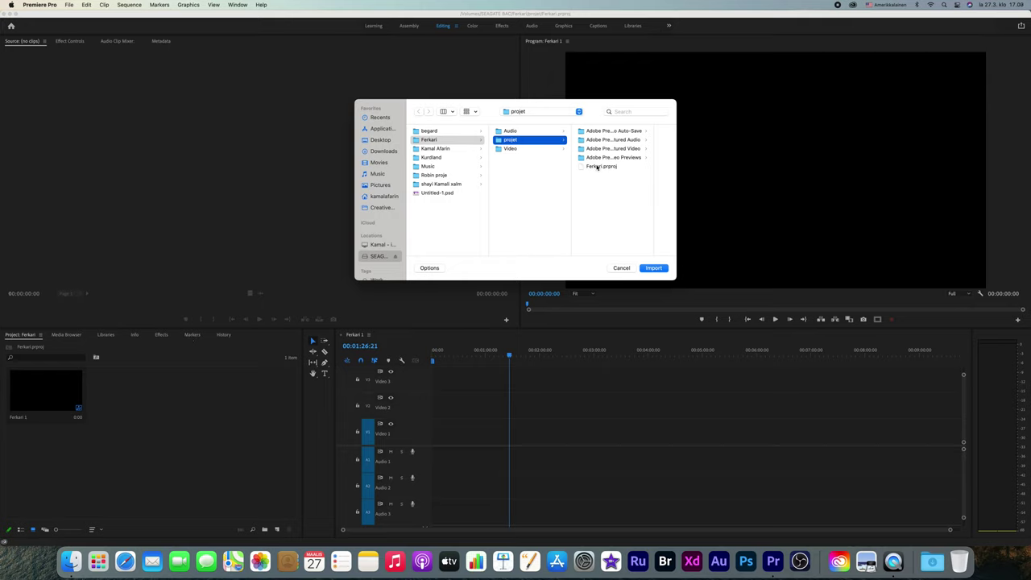
left_click(508, 150)
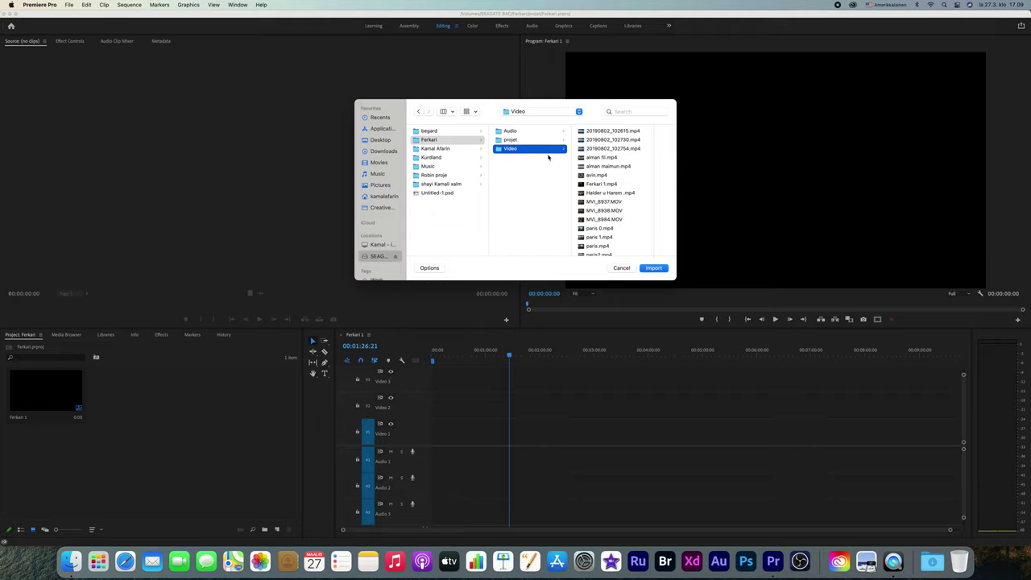
left_click(623, 268)
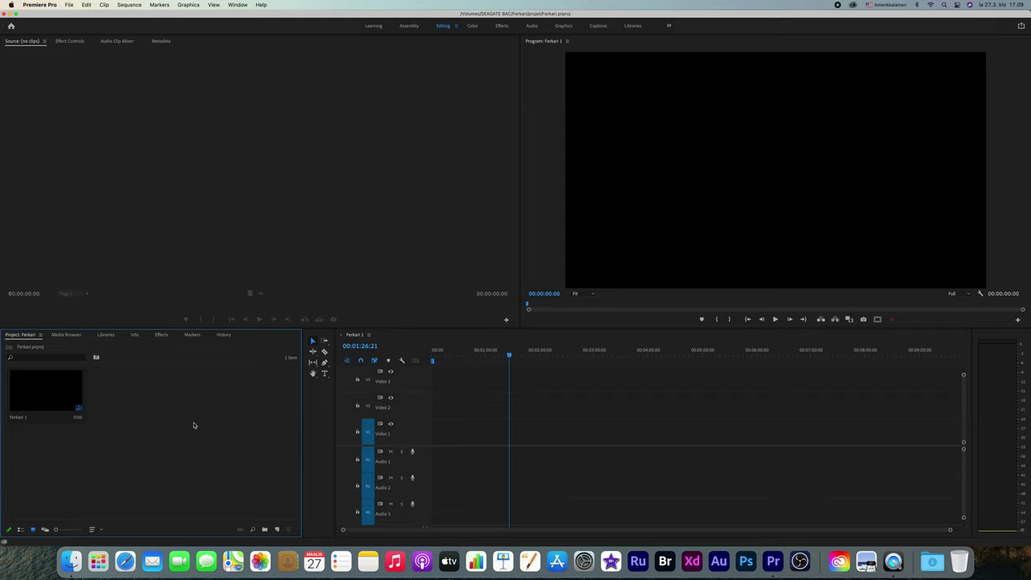
right_click(194, 425)
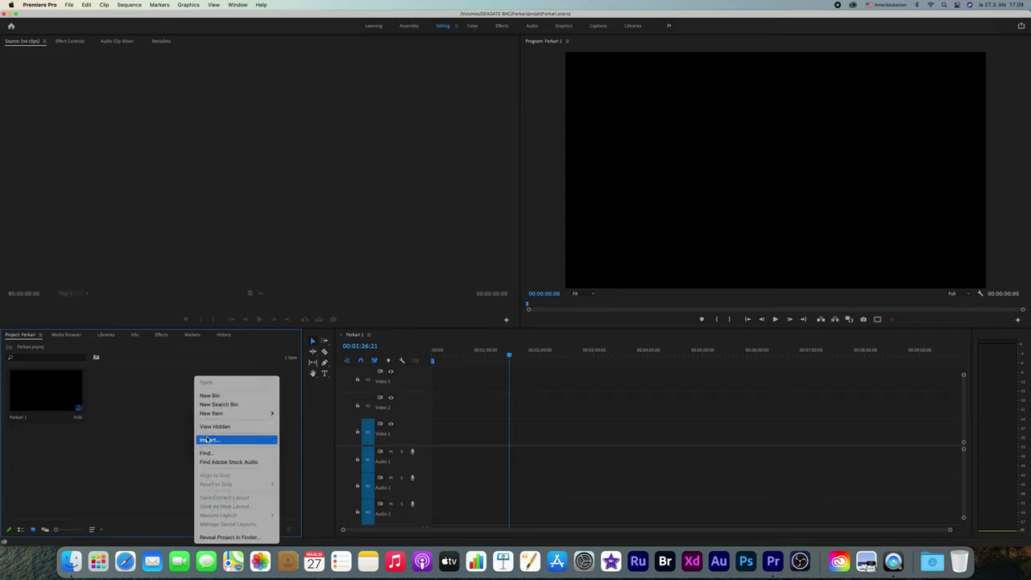
left_click(215, 441)
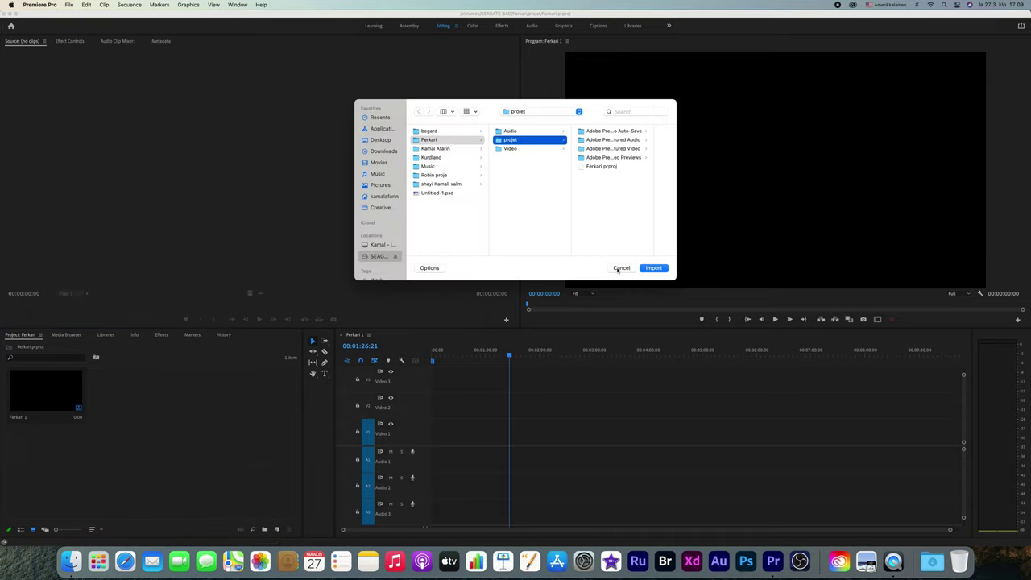
left_click(620, 269)
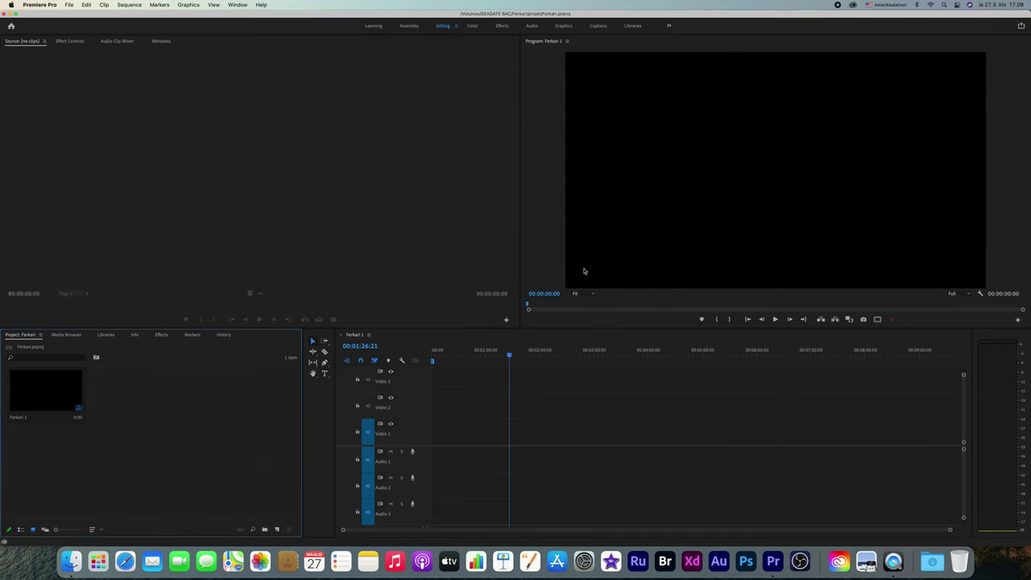
double_click(169, 415)
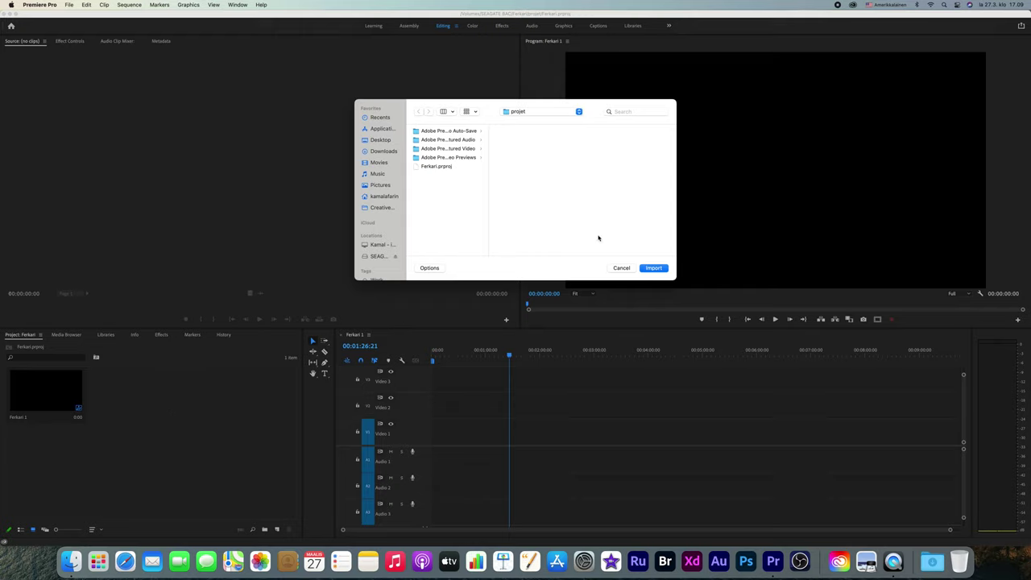
left_click(623, 270)
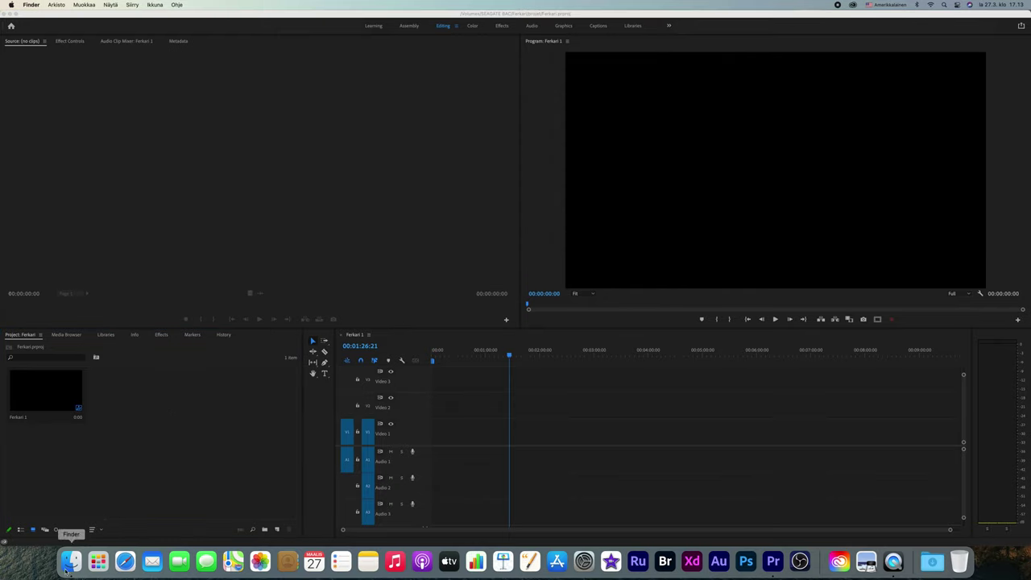
In Finder, browse the SEAGATE BAC drive to the Ferkari > Video folder
left_click(70, 556)
scroll(470, 263, "down", 2)
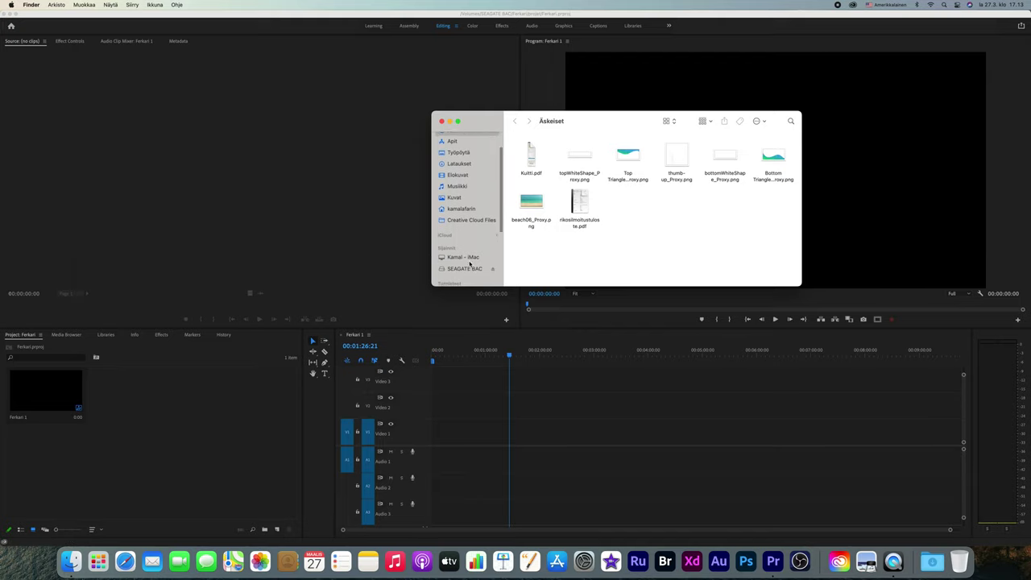
left_click(462, 265)
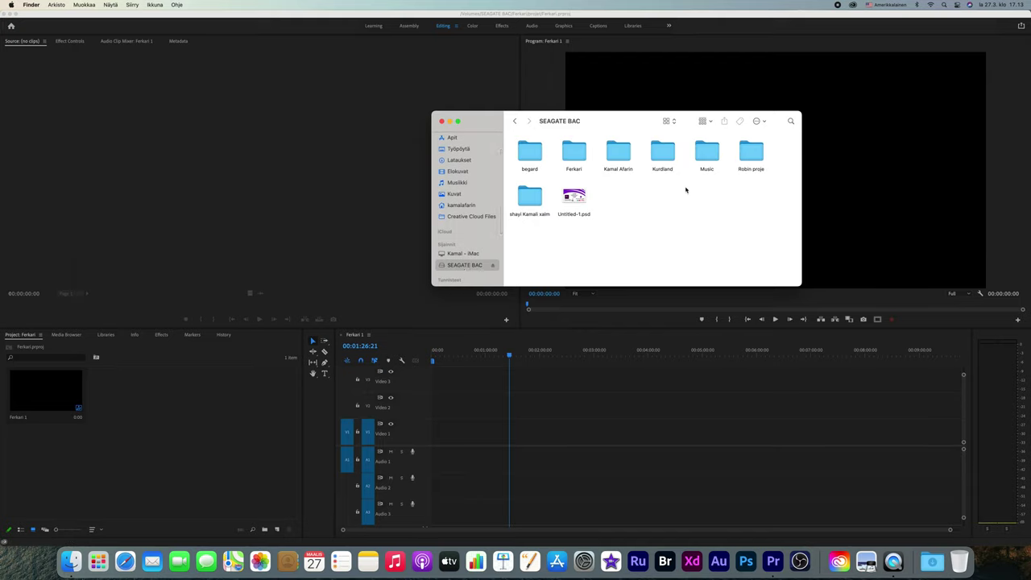
double_click(578, 155)
double_click(619, 153)
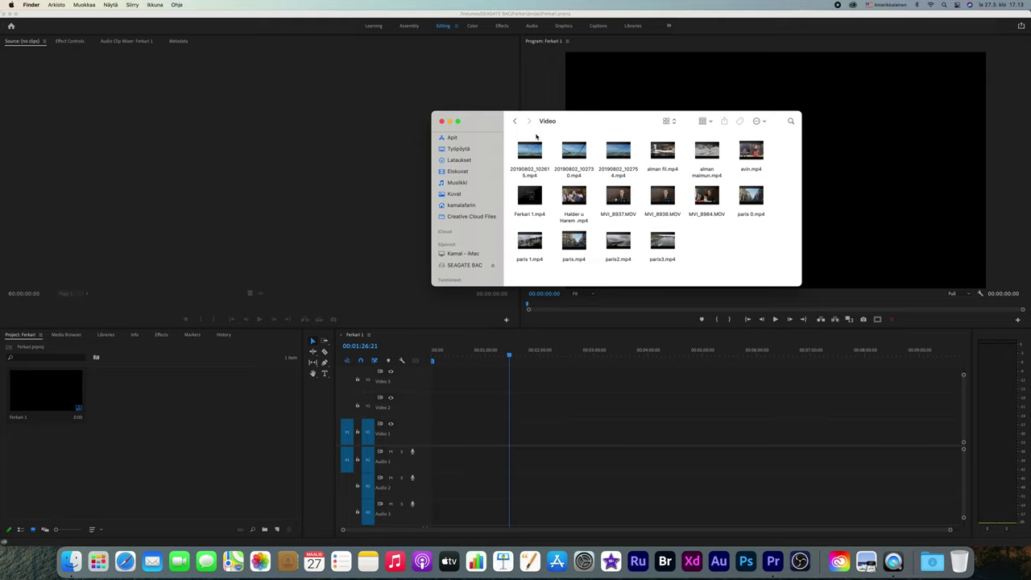
left_click(514, 121)
left_click(613, 153)
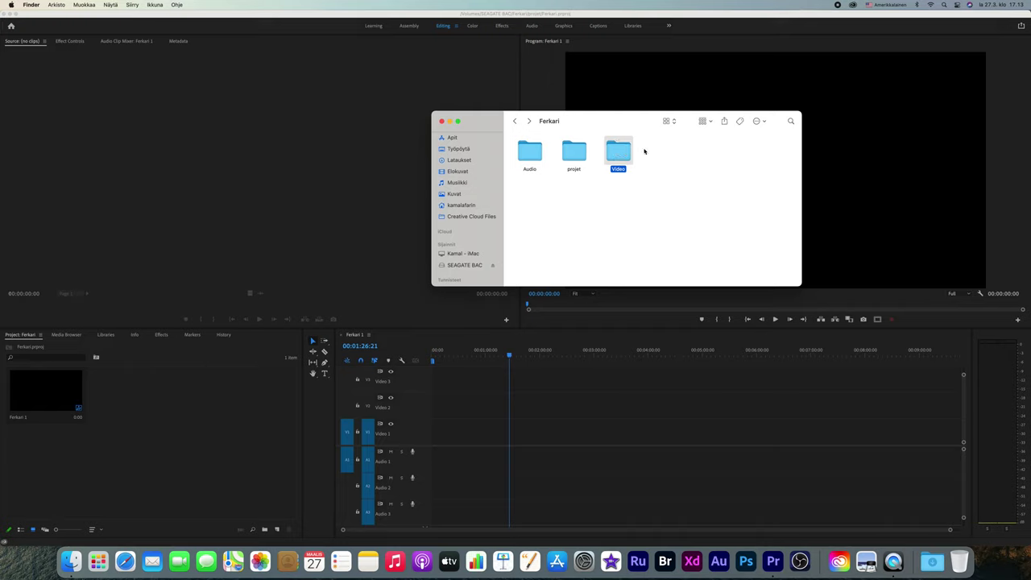
double_click(621, 149)
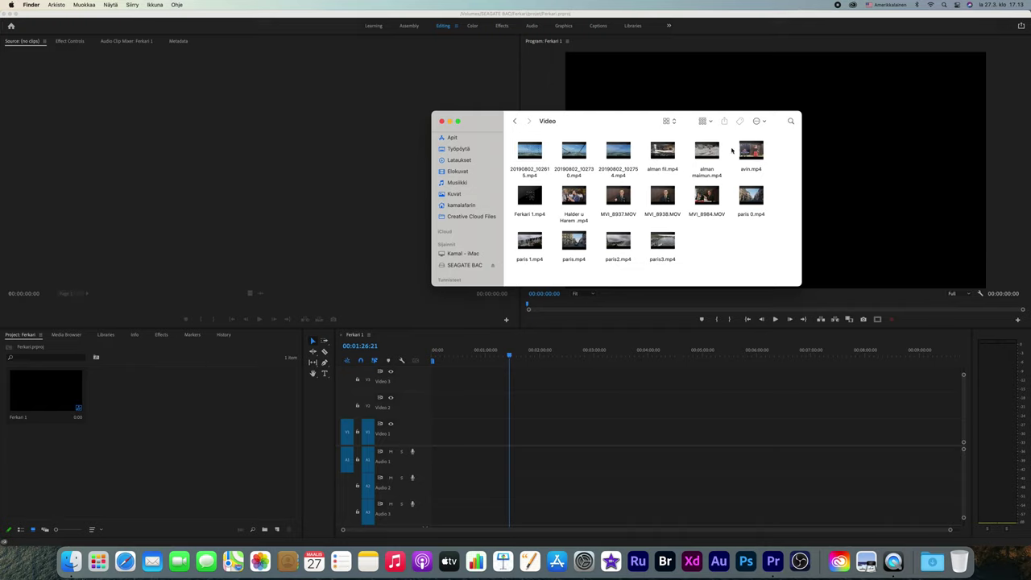
Drag alman maimun.mp4 and alman fil.mp4 together into Premiere's Project panel
left_click(715, 152)
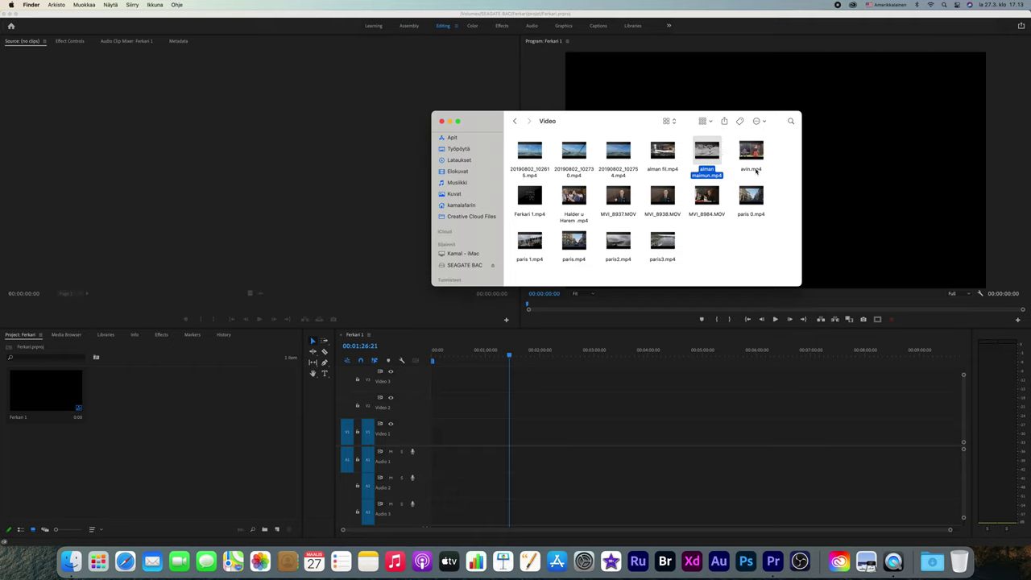
left_click(668, 150, "shift")
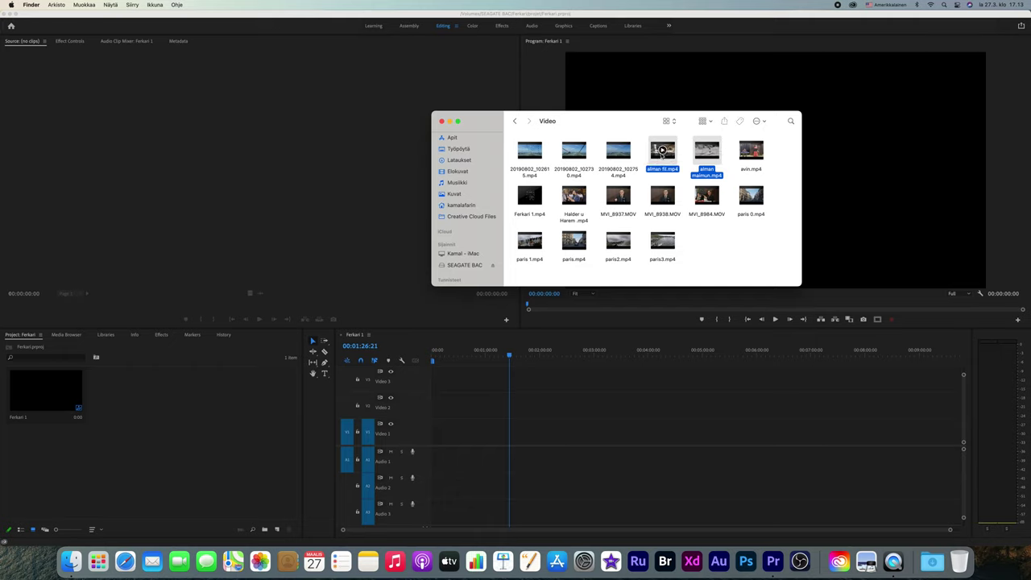
left_click_drag(662, 149, 156, 399)
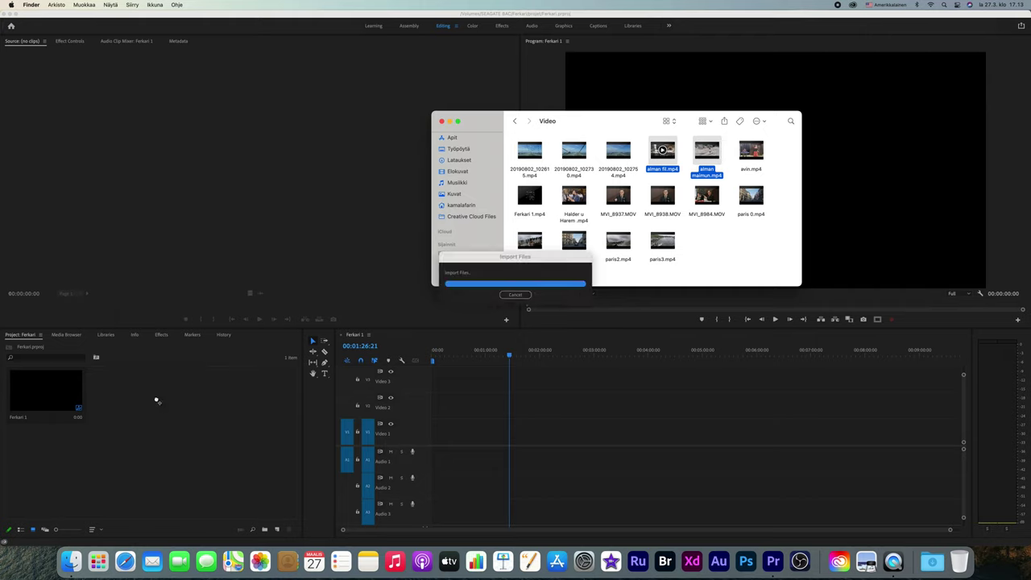
left_click(206, 444)
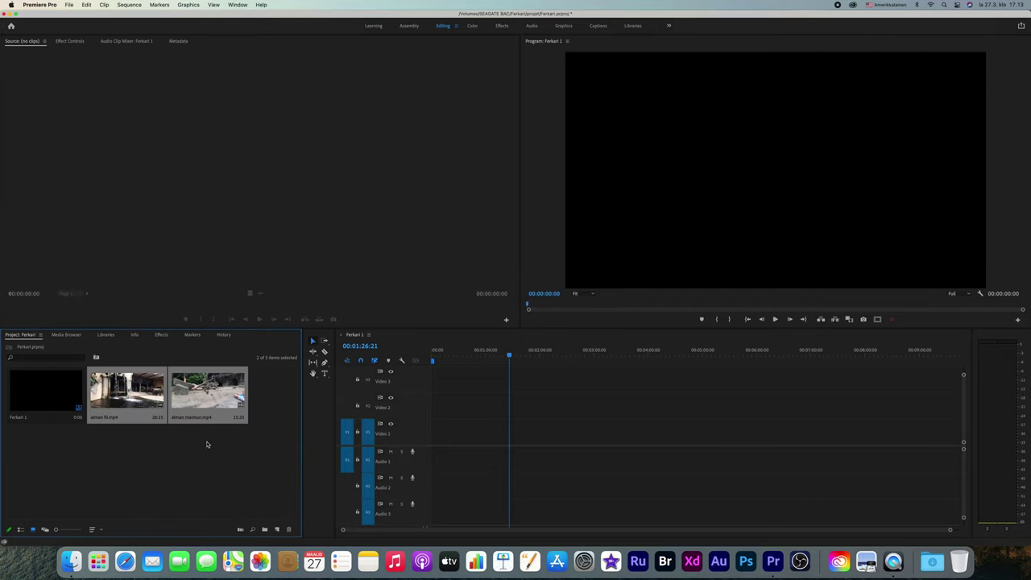
Close the Libraries, Info and Markers panels from their panel menus
left_click(192, 442)
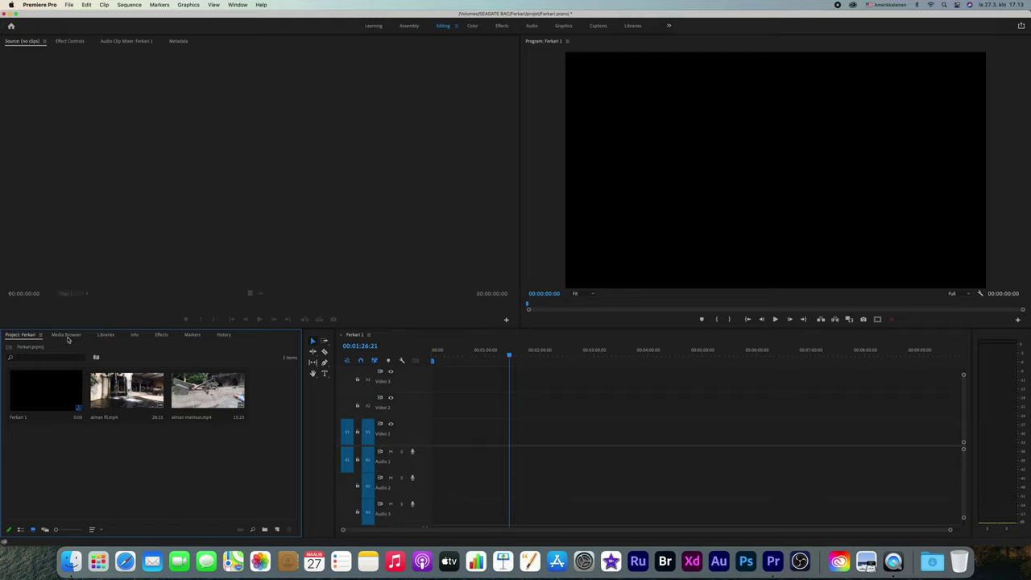
left_click(67, 335)
left_click(108, 335)
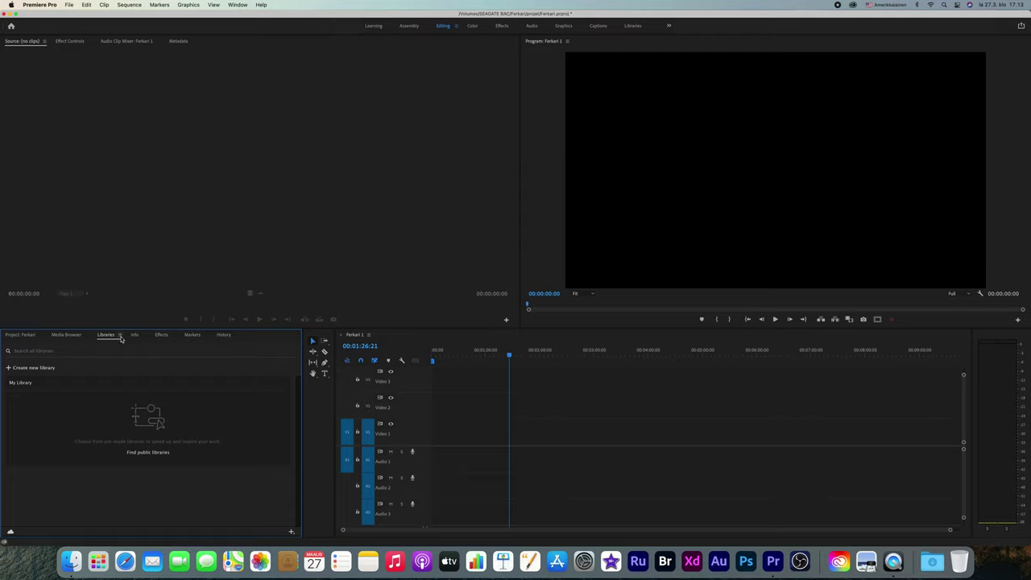
left_click(120, 336)
left_click(122, 344)
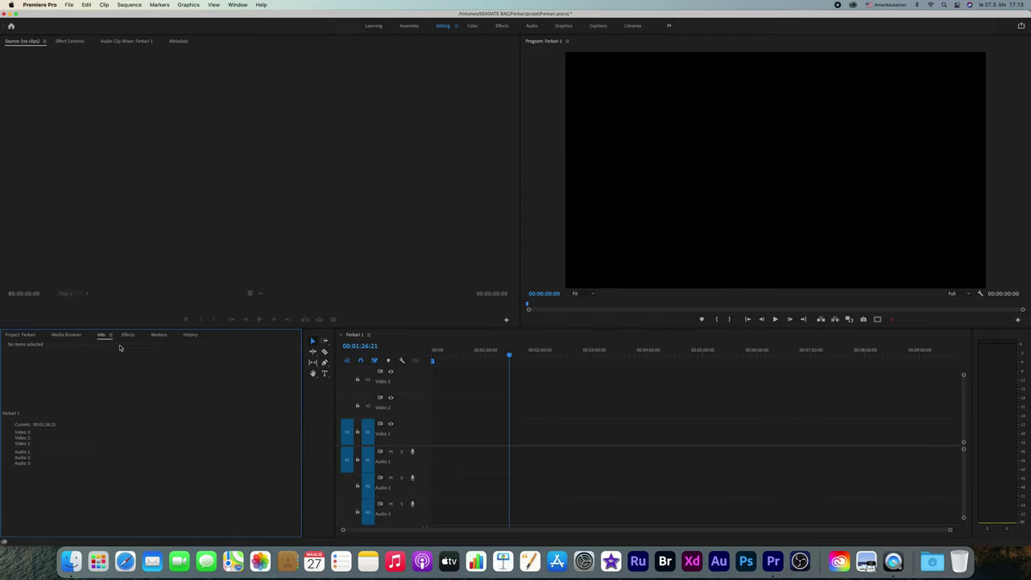
left_click(111, 335)
left_click(128, 344)
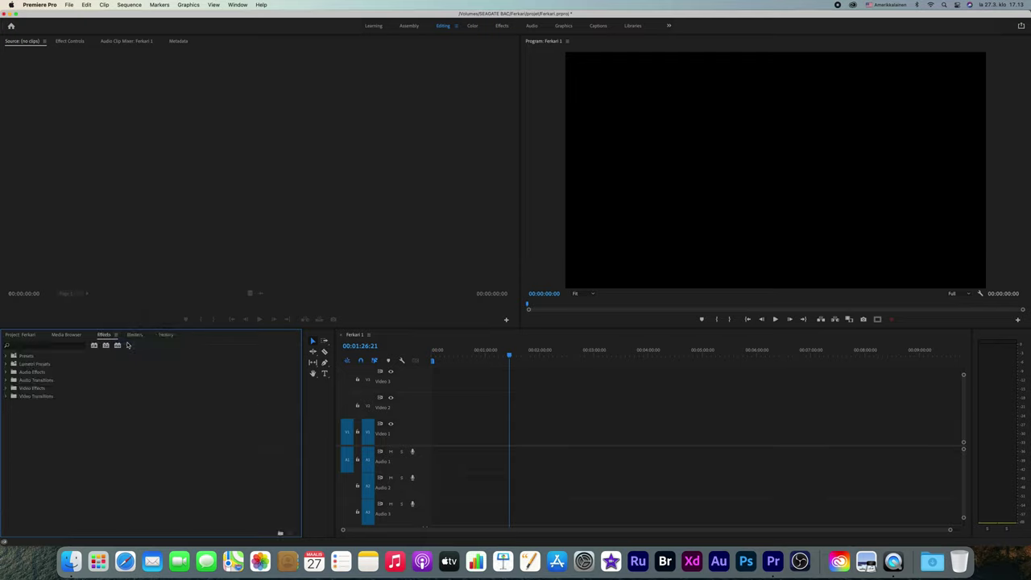
left_click(133, 334)
left_click(148, 335)
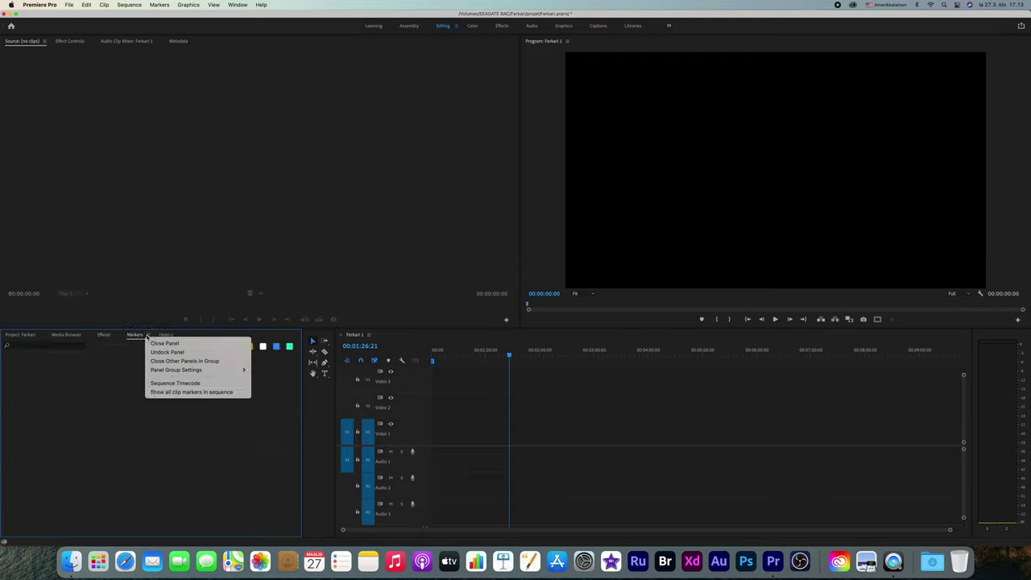
left_click(162, 344)
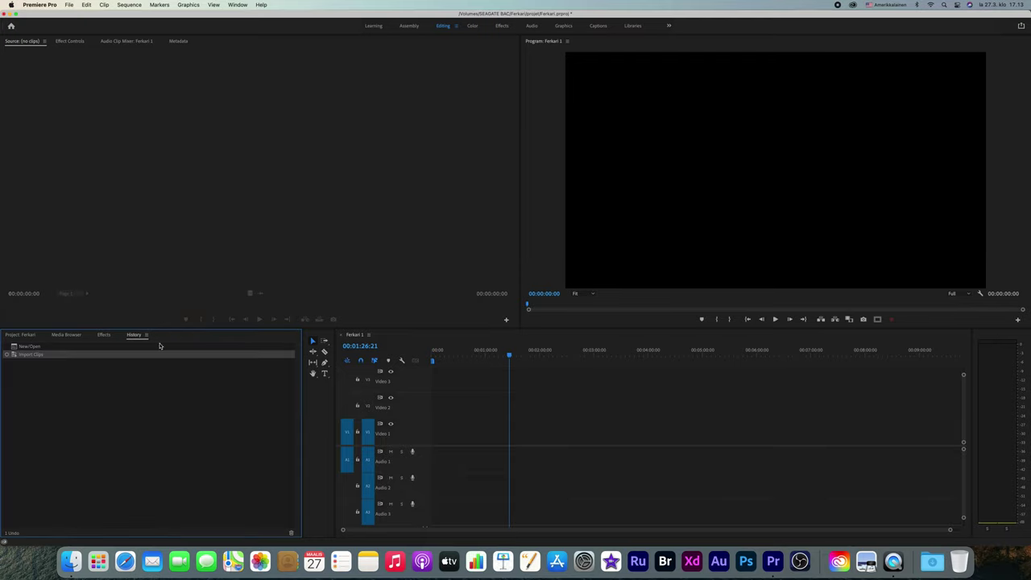
Reset the Editing workspace to its saved layout
left_click(103, 335)
left_click(65, 335)
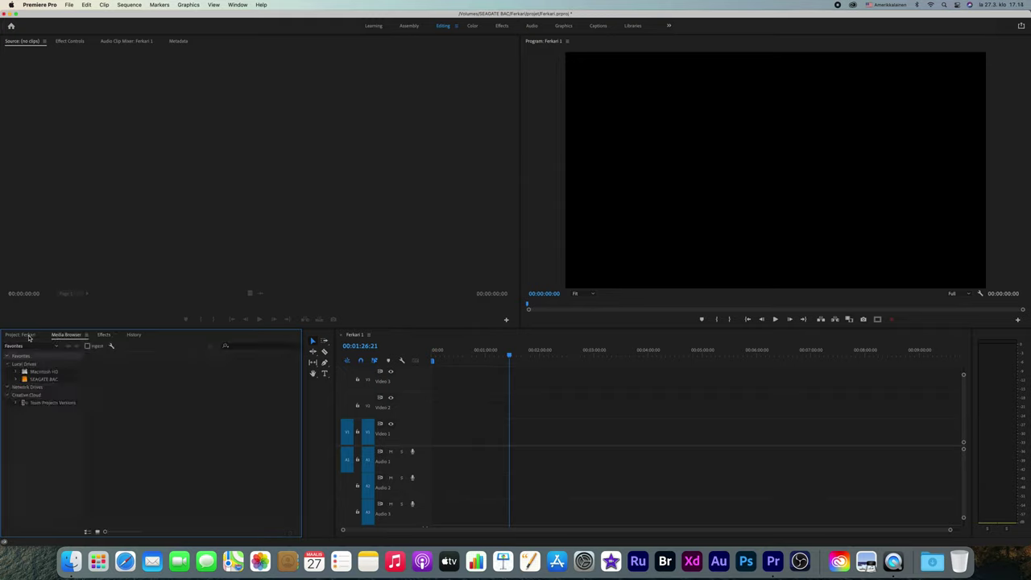
left_click(24, 335)
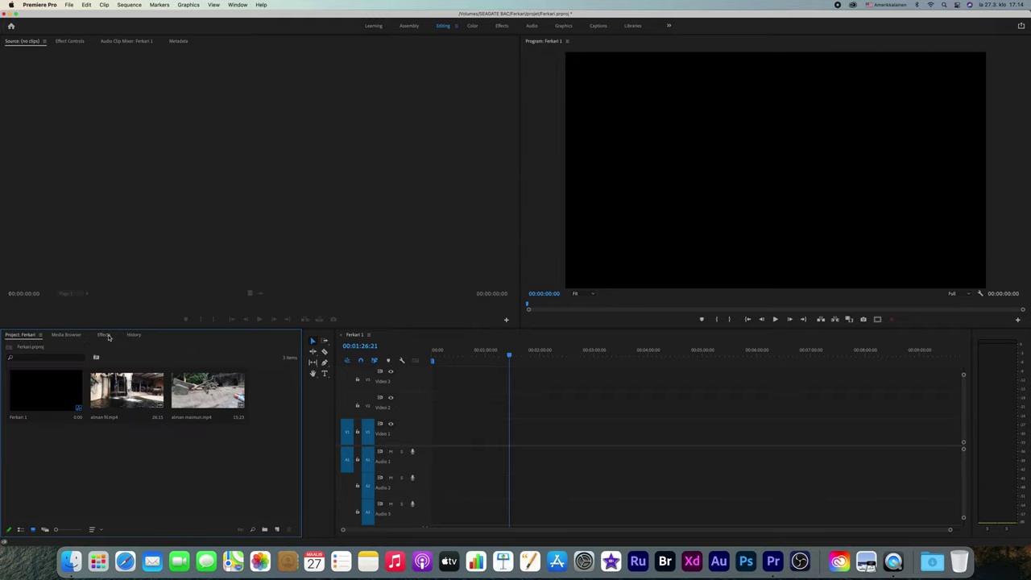
left_click(104, 335)
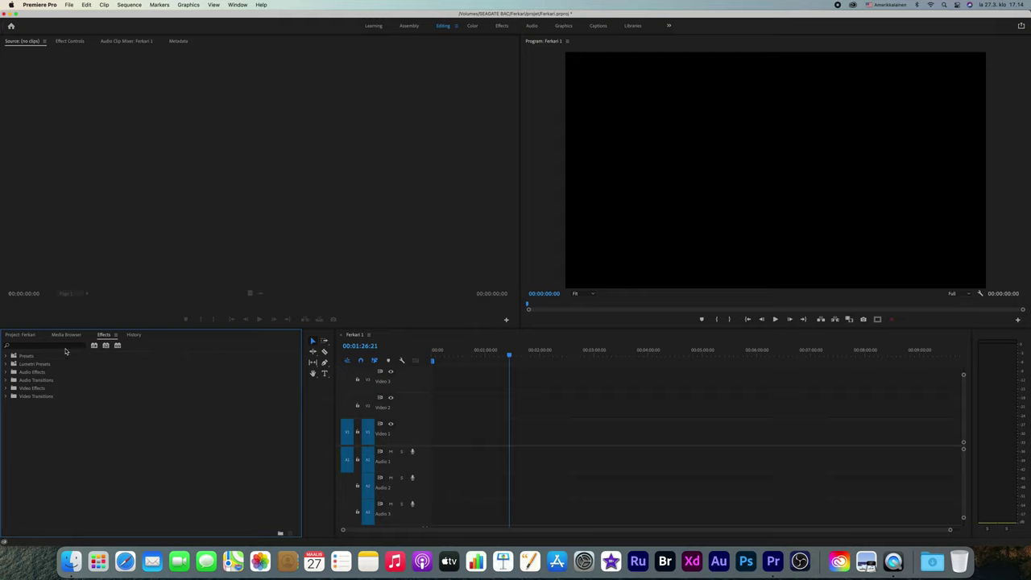
left_click(456, 27)
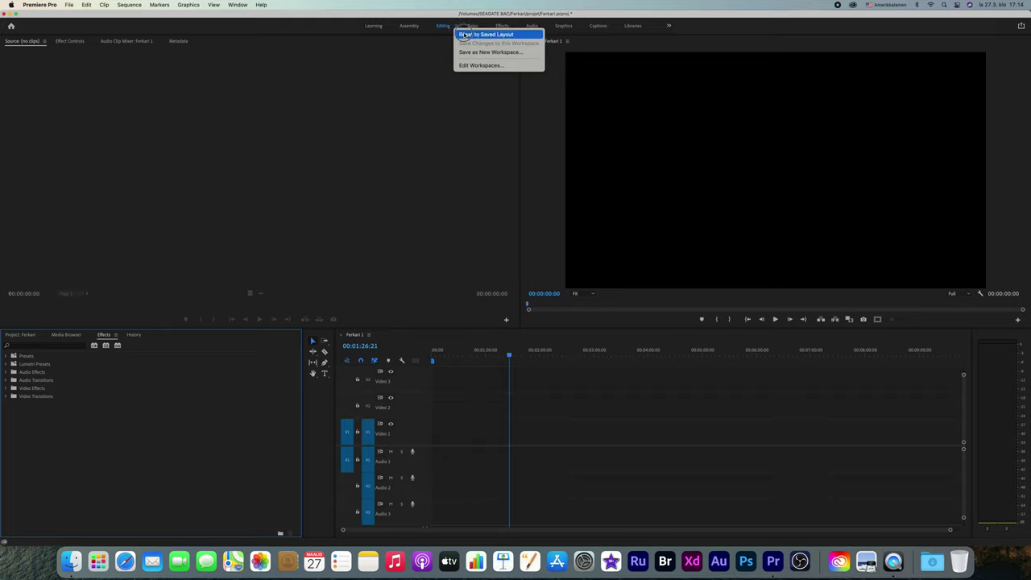
left_click(464, 34)
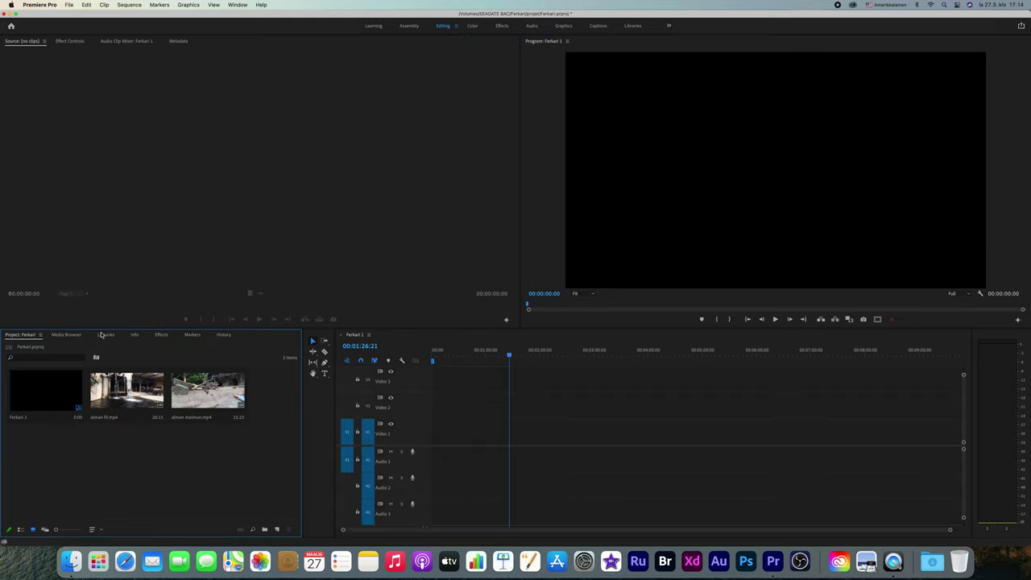
Return to the Project bin and show the New Item list
left_click(105, 335)
left_click(74, 337)
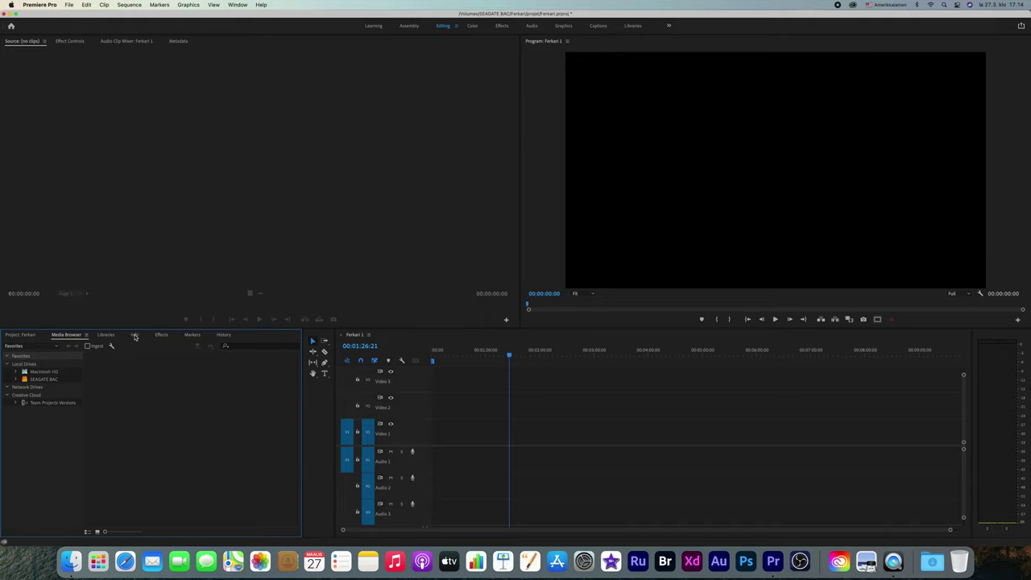
key("shift+1")
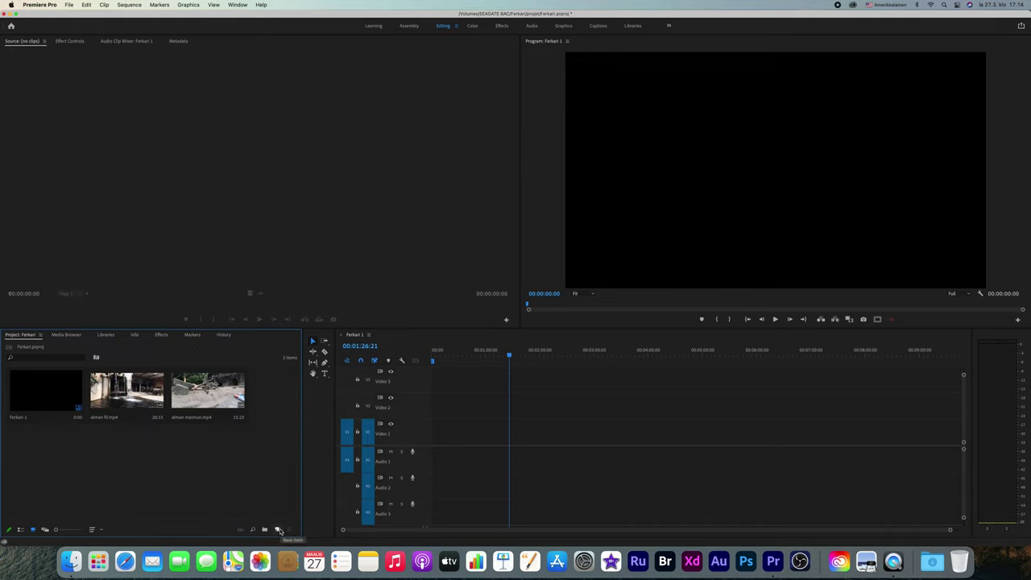
left_click(279, 531)
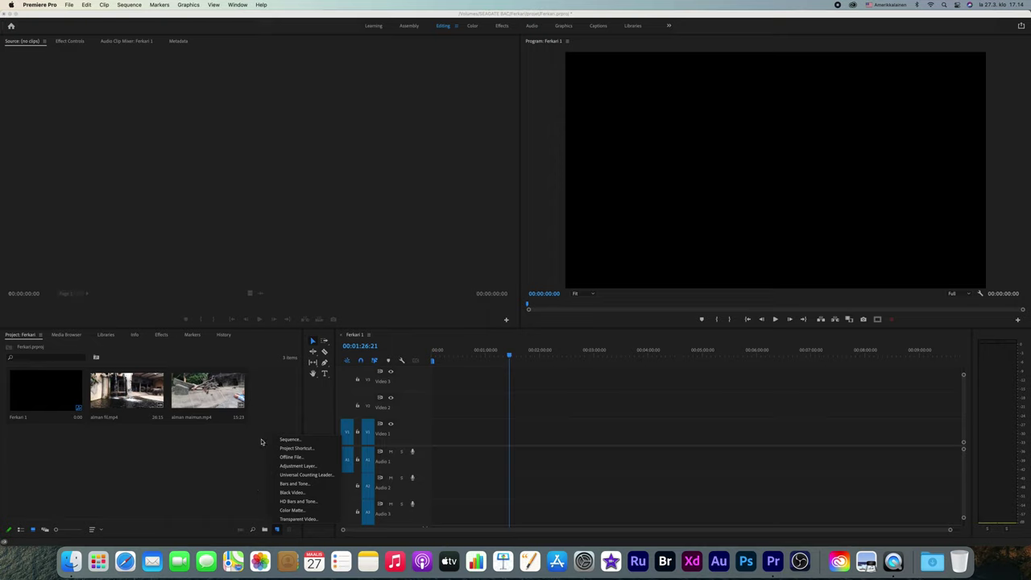
left_click(261, 442)
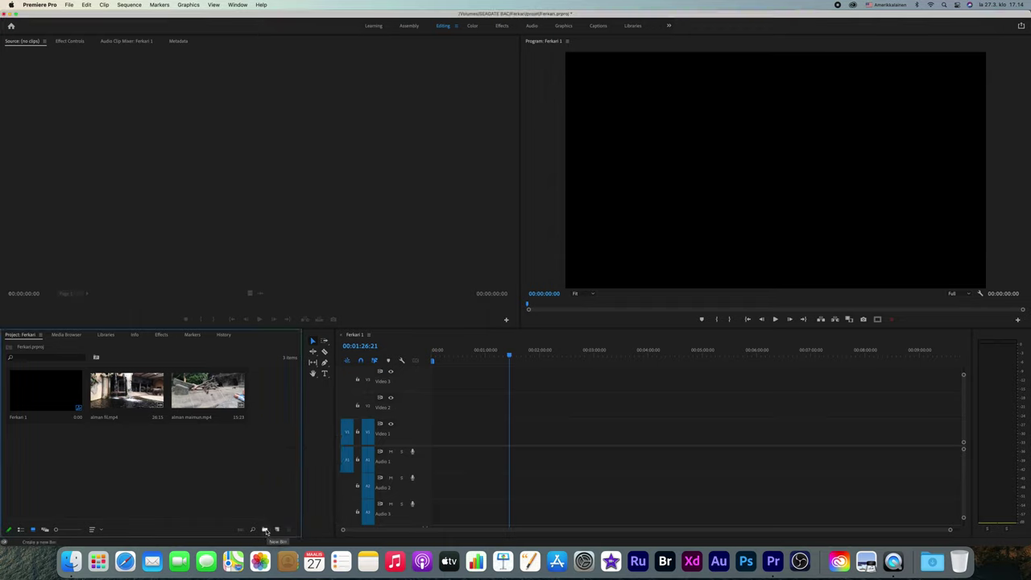
left_click(265, 530)
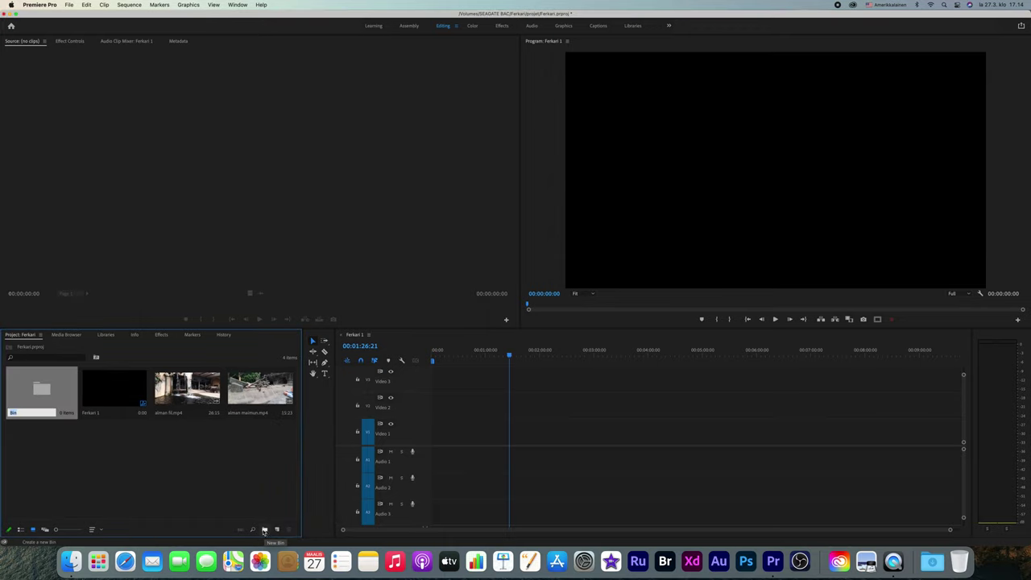
left_click(56, 434)
left_click(45, 392)
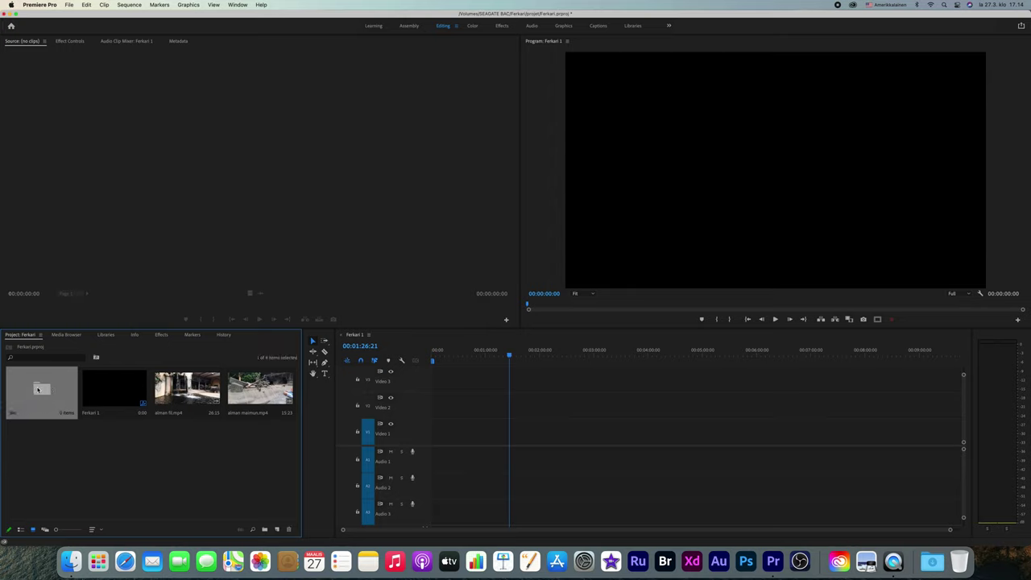
right_click(38, 393)
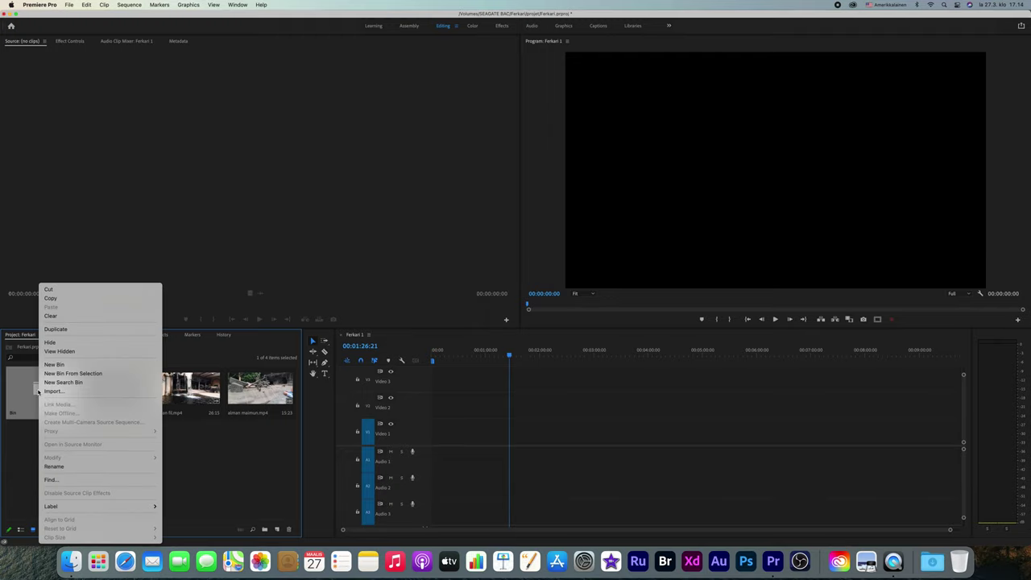
left_click(51, 316)
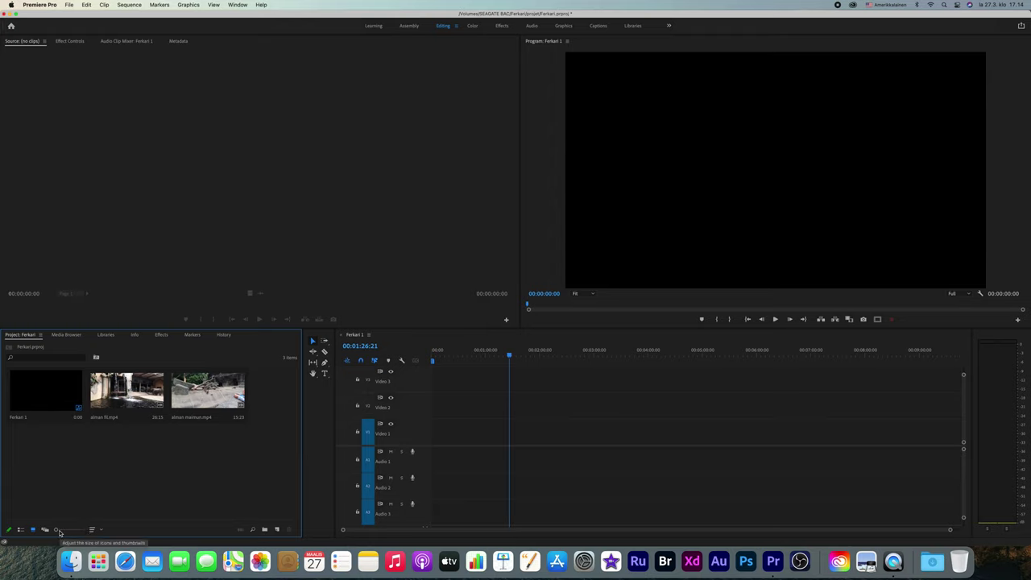
Enlarge the Project panel thumbnails, toggle List/Icon view, and load alman fil.mp4 into the Source Monitor
left_click_drag(55, 529, 67, 529)
left_click_drag(73, 530, 61, 530)
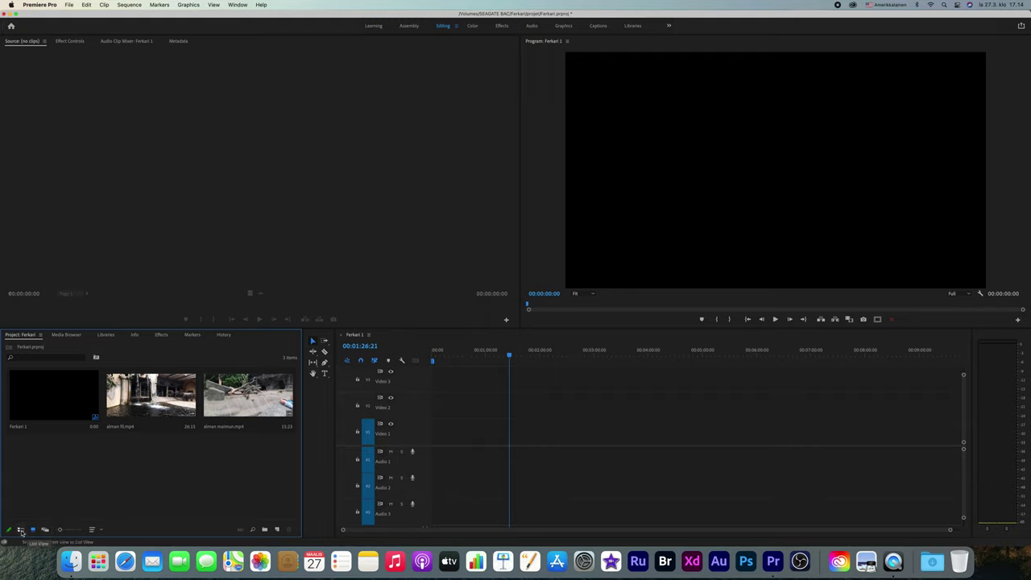
left_click(20, 531)
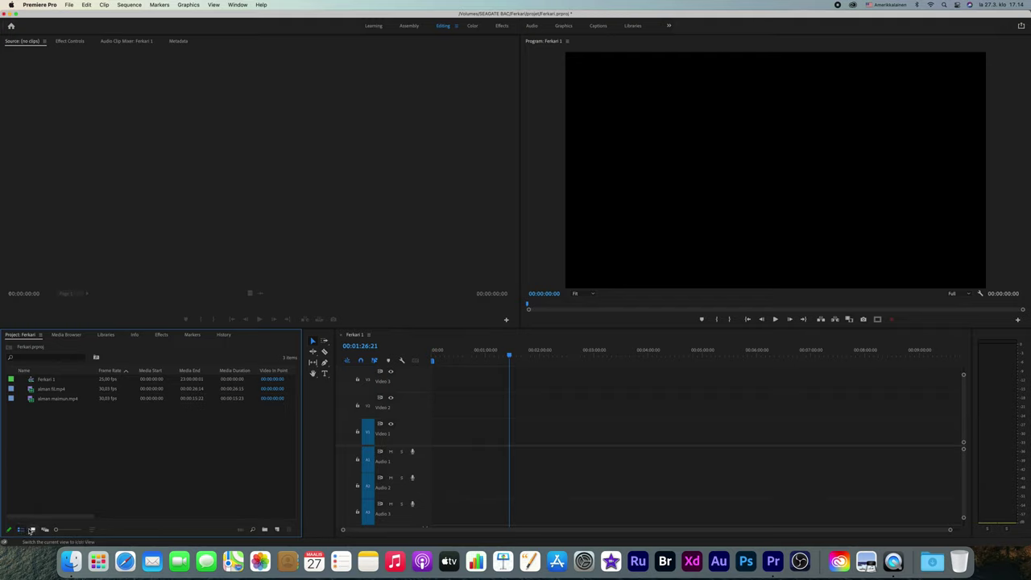
left_click(33, 530)
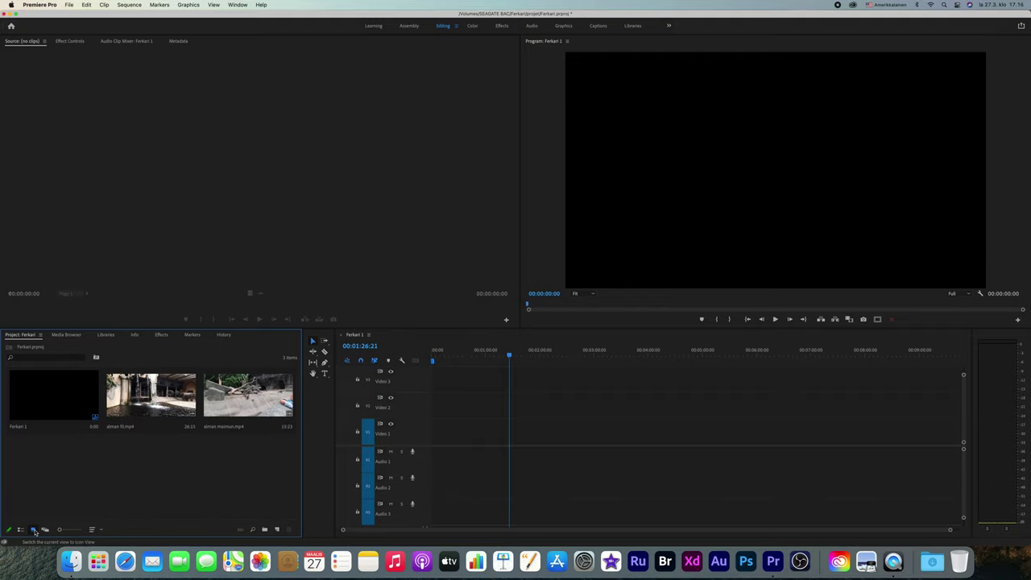
double_click(150, 397)
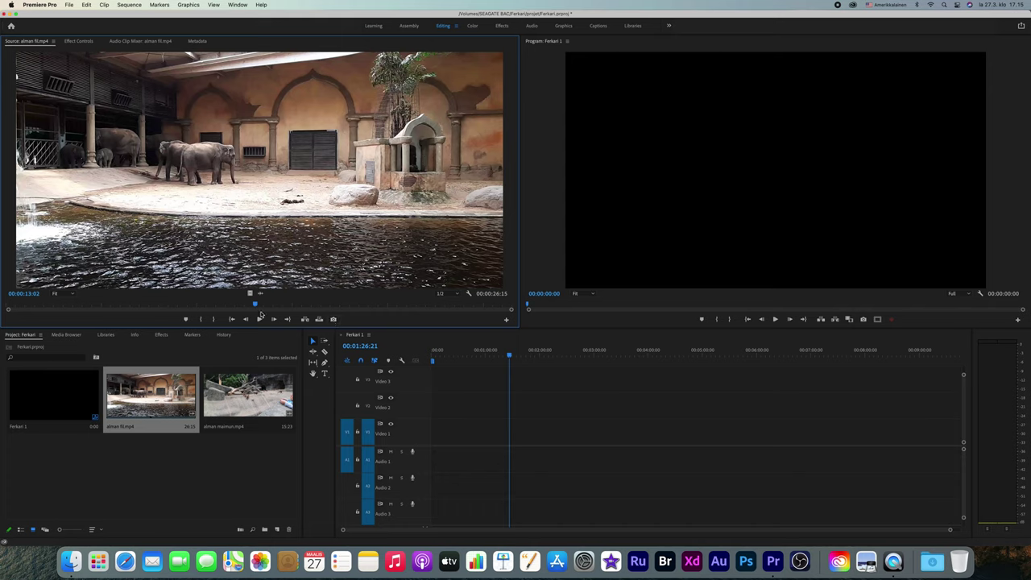
Scrub alman fil.mp4 to frame 00:00:21:15 and bring up Export Frame for it
left_click_drag(255, 307, 413, 305)
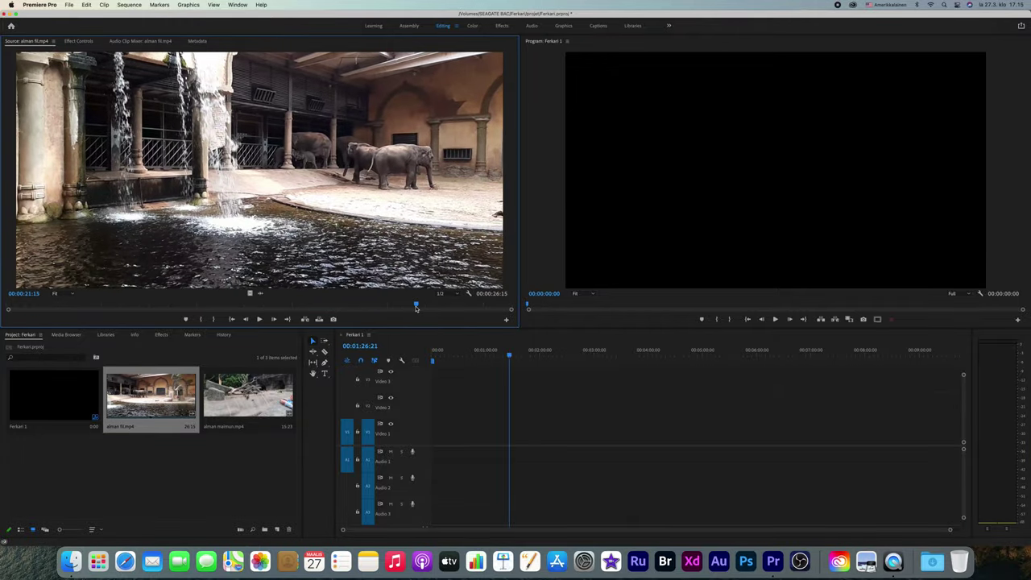
left_click_drag(414, 305, 416, 305)
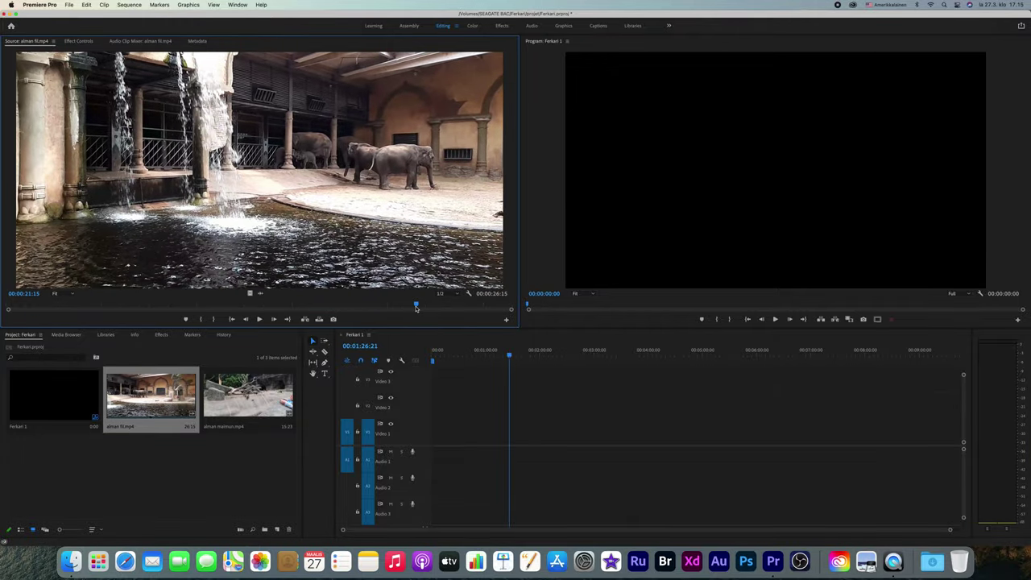
left_click(333, 320)
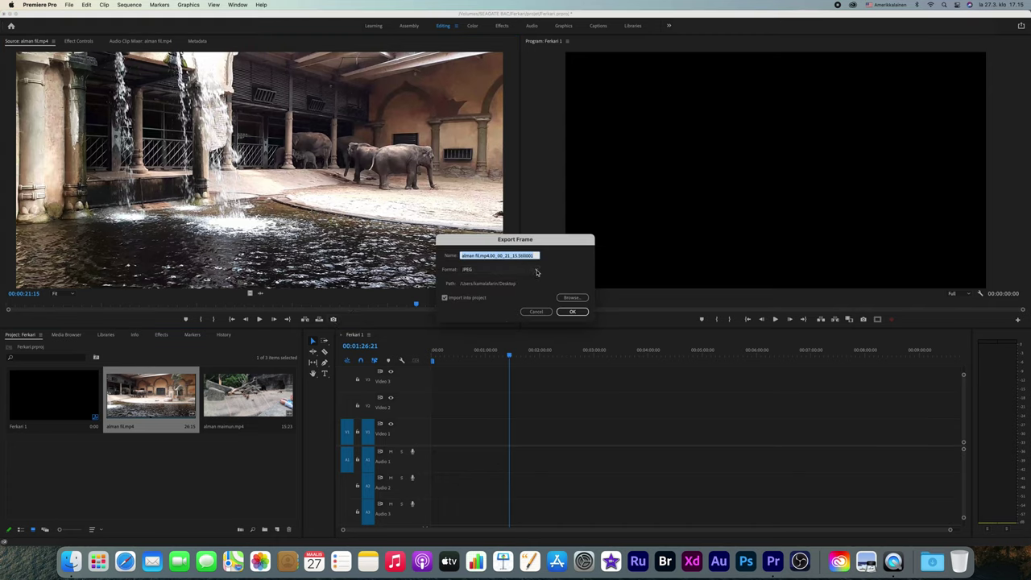
Keep JPEG format, toggle Import into project off and on, then cancel the frame export
left_click(533, 271)
left_click(560, 268)
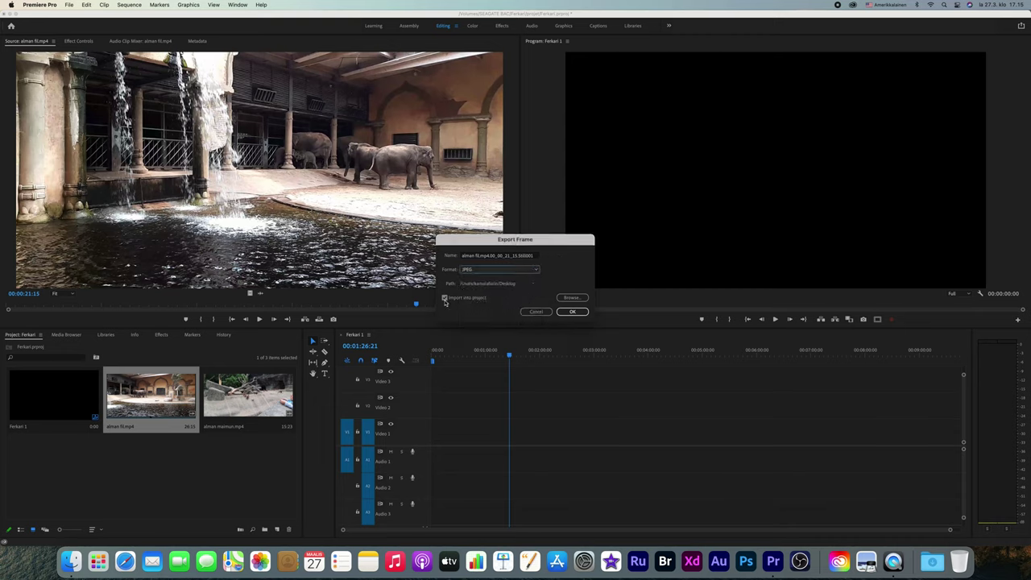
left_click(444, 301)
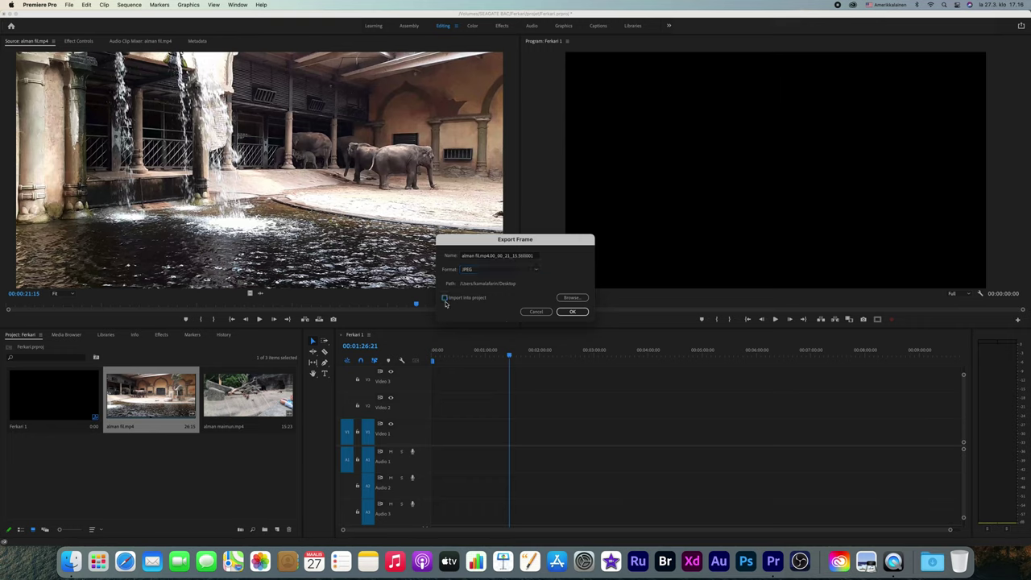
left_click(445, 297)
left_click(536, 312)
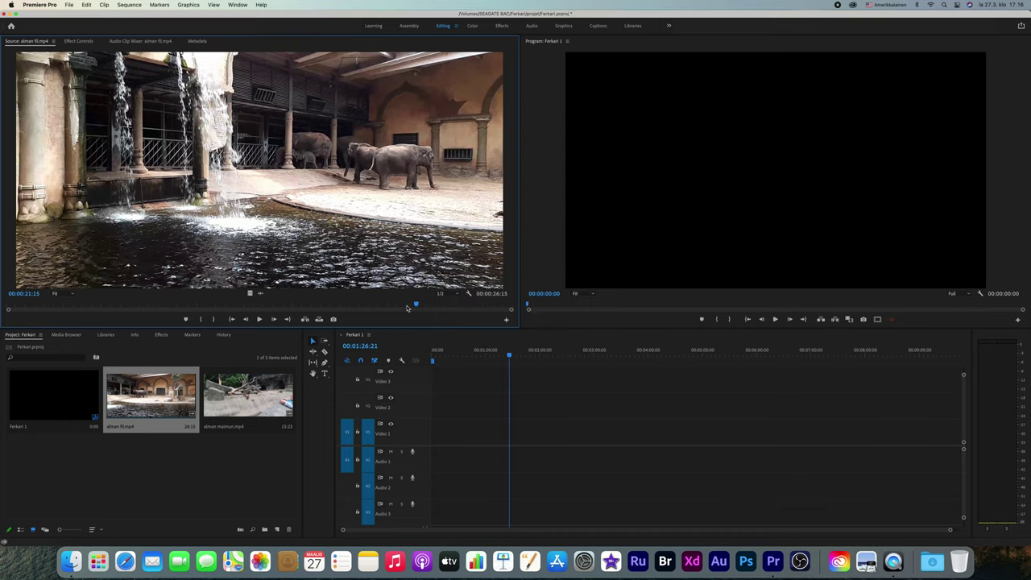
left_click_drag(416, 304, 115, 303)
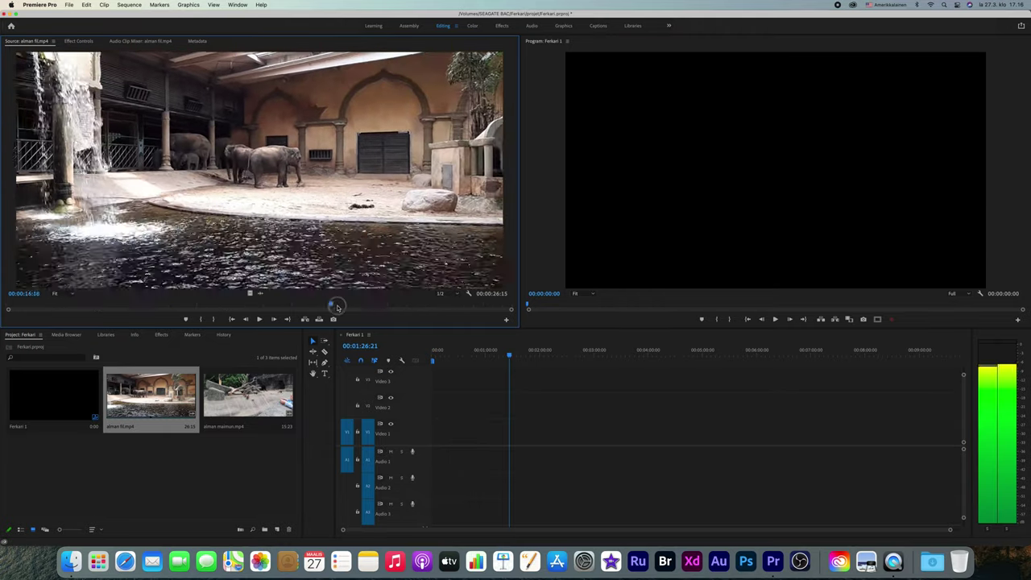
left_click_drag(115, 304, 182, 304)
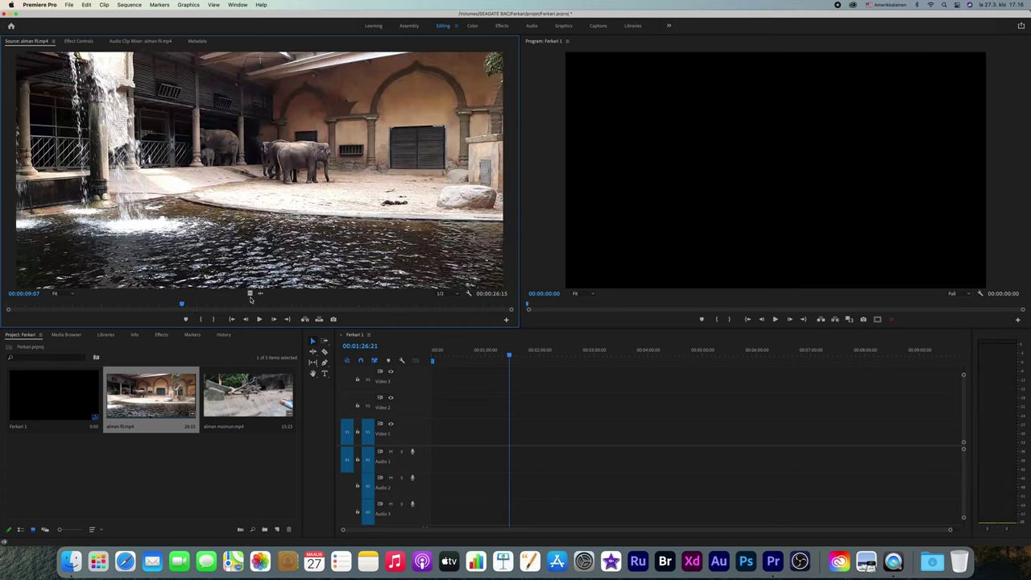
key("Left")
key("Left")
key("Left")
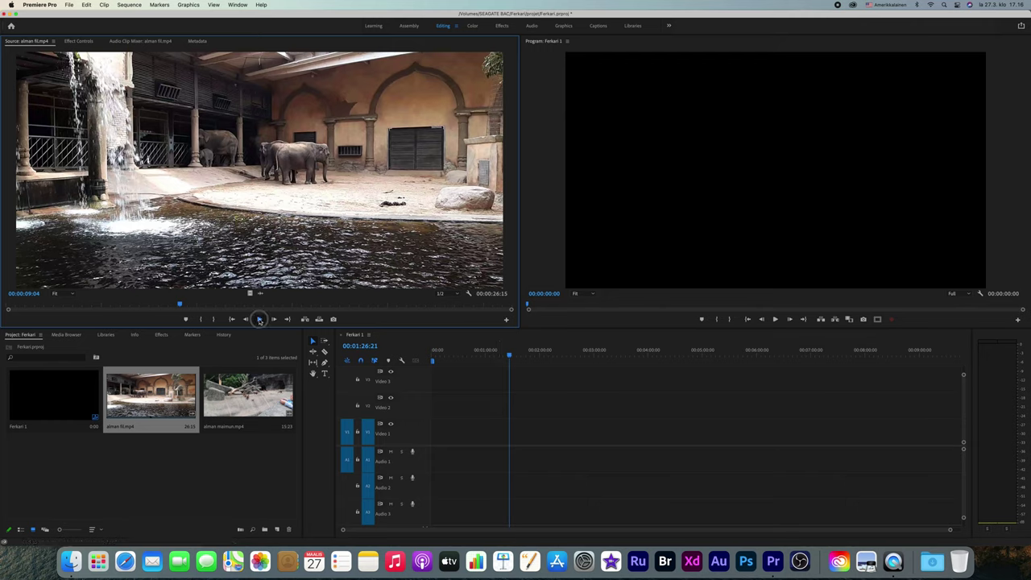
left_click(258, 319)
left_click(260, 320)
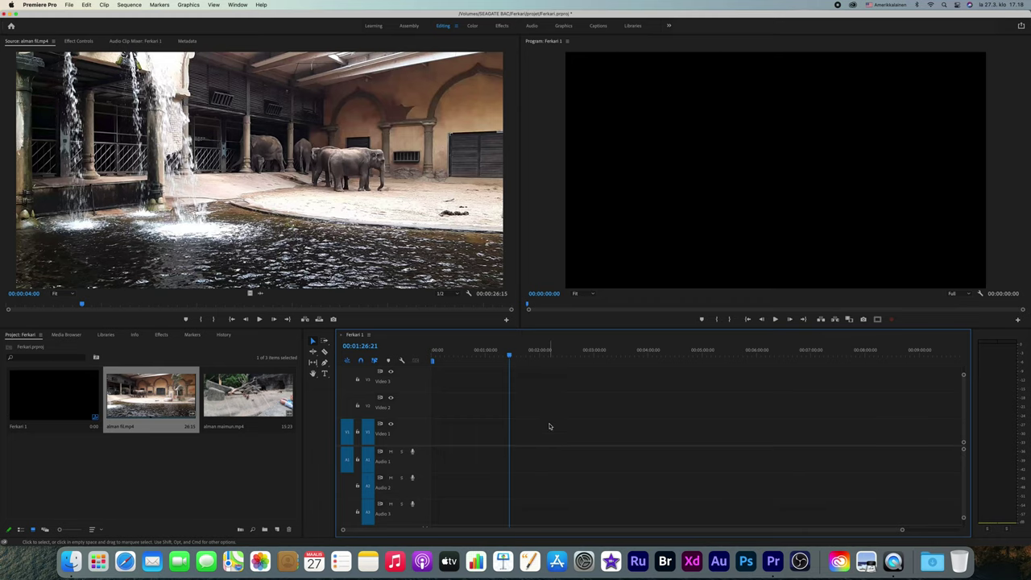
Drag alman fil.mp4 from the Source Monitor onto V1/A1, keeping the existing sequence settings
left_click(206, 142)
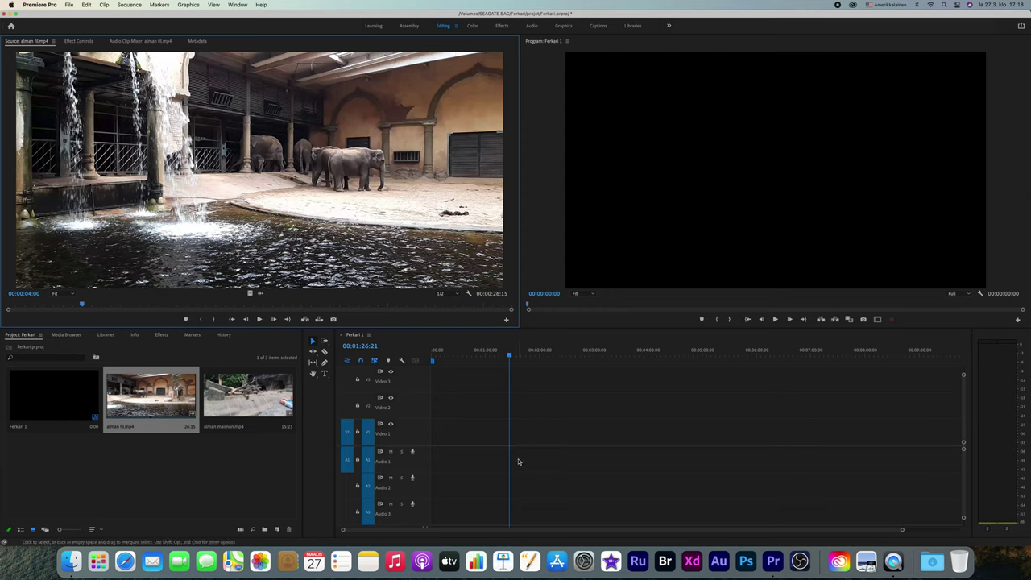
left_click_drag(194, 124, 495, 441)
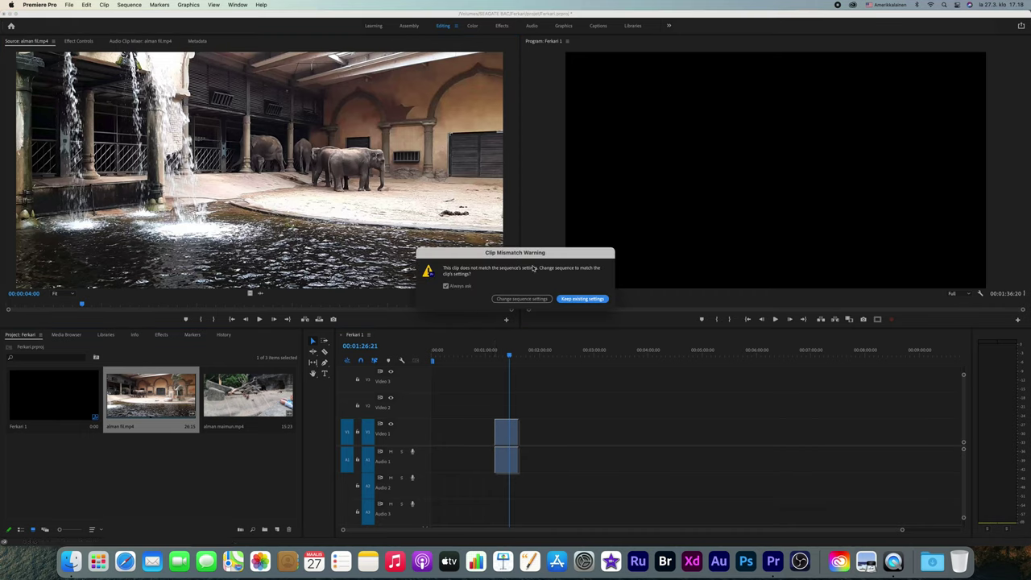
left_click_drag(539, 258, 540, 257)
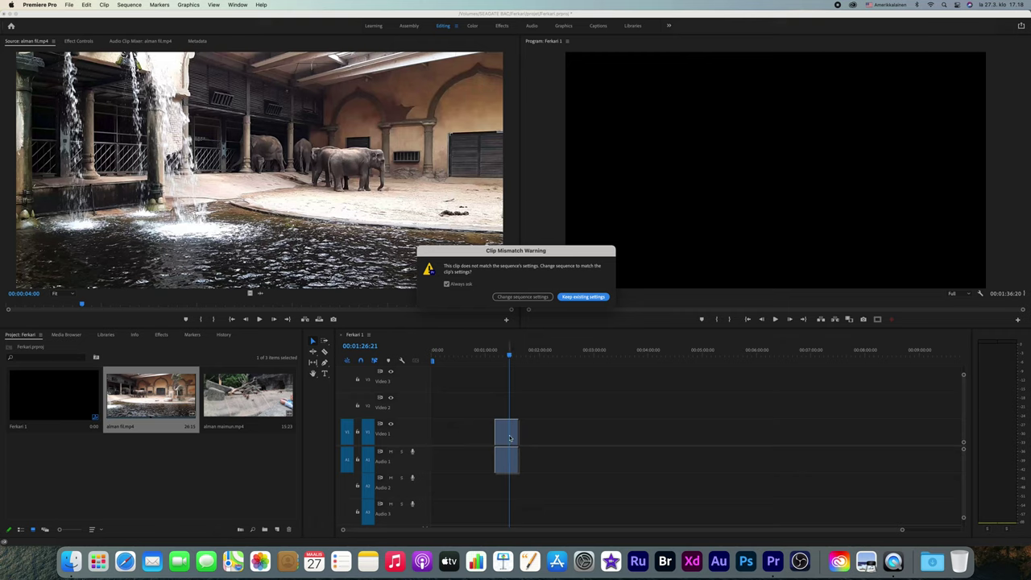
left_click_drag(508, 438, 515, 438)
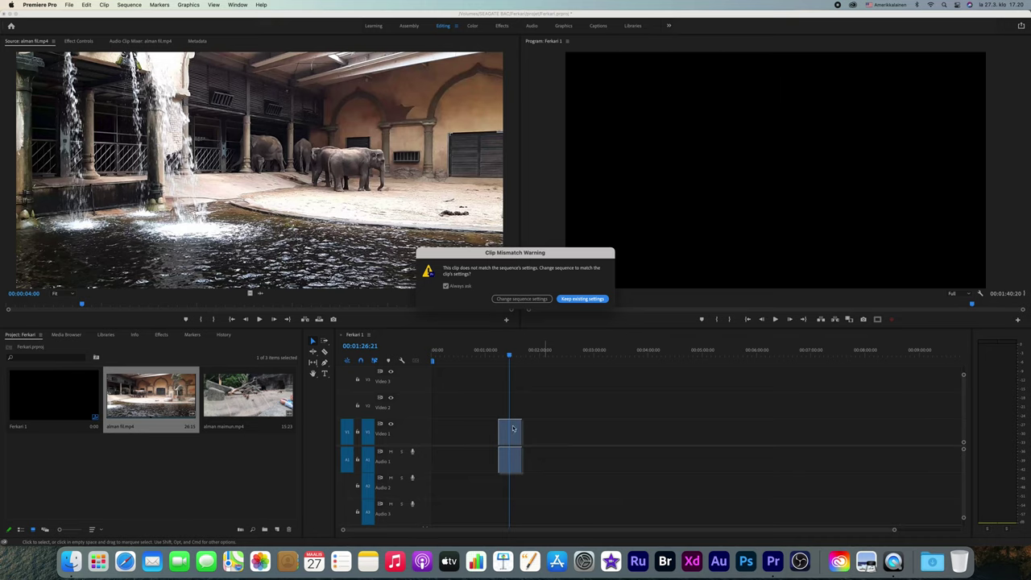
left_click(581, 299)
left_click(504, 352)
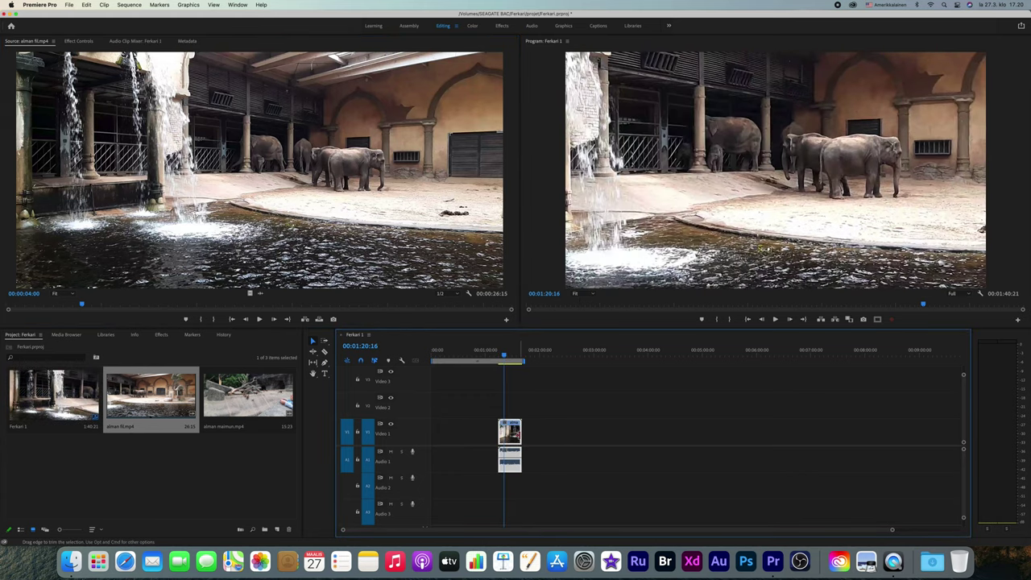
key("Delete")
double_click(248, 395)
left_click_drag(248, 395, 501, 430)
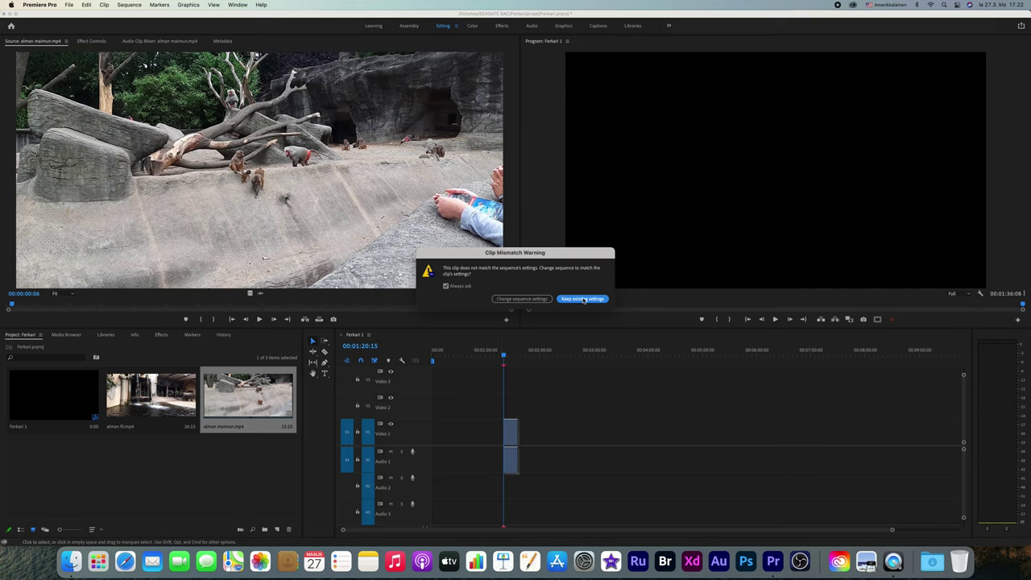
left_click(585, 300)
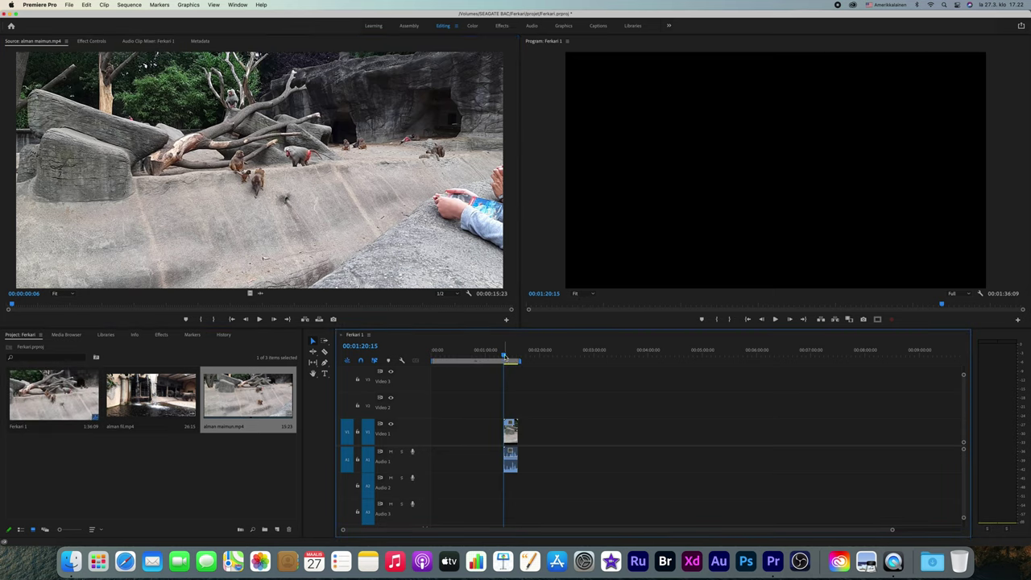
left_click(505, 353)
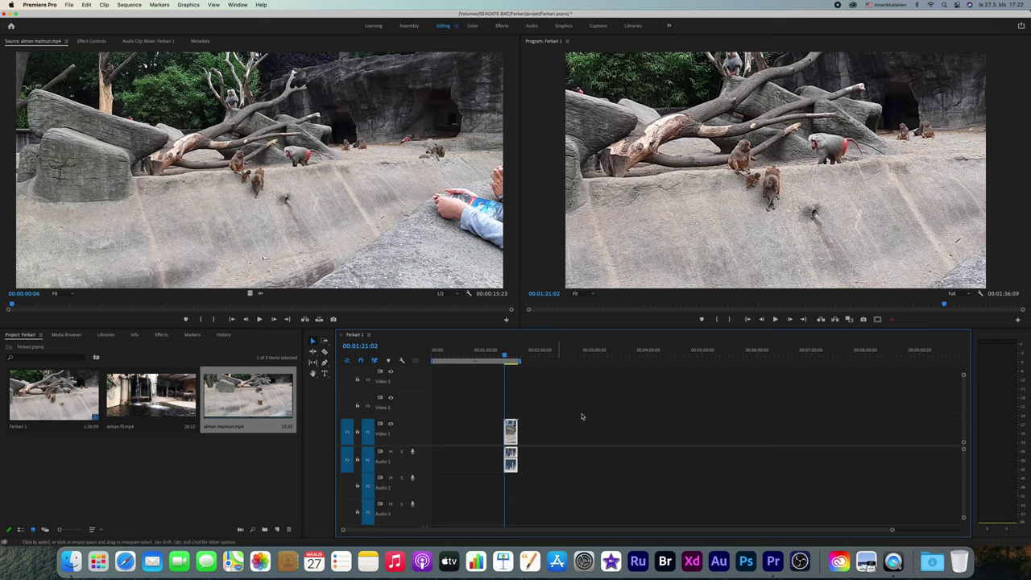
key("Delete")
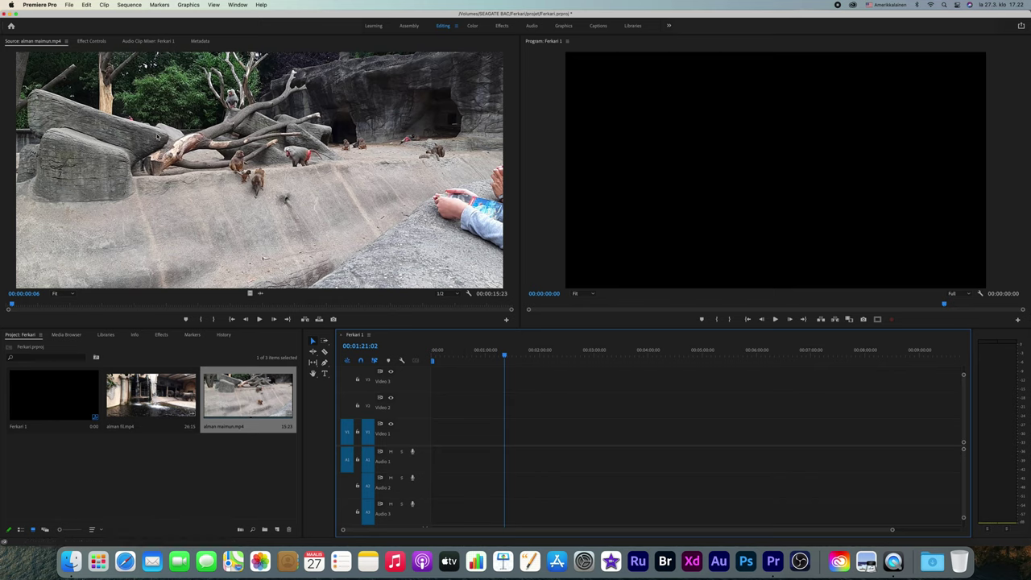
left_click_drag(403, 239, 486, 444)
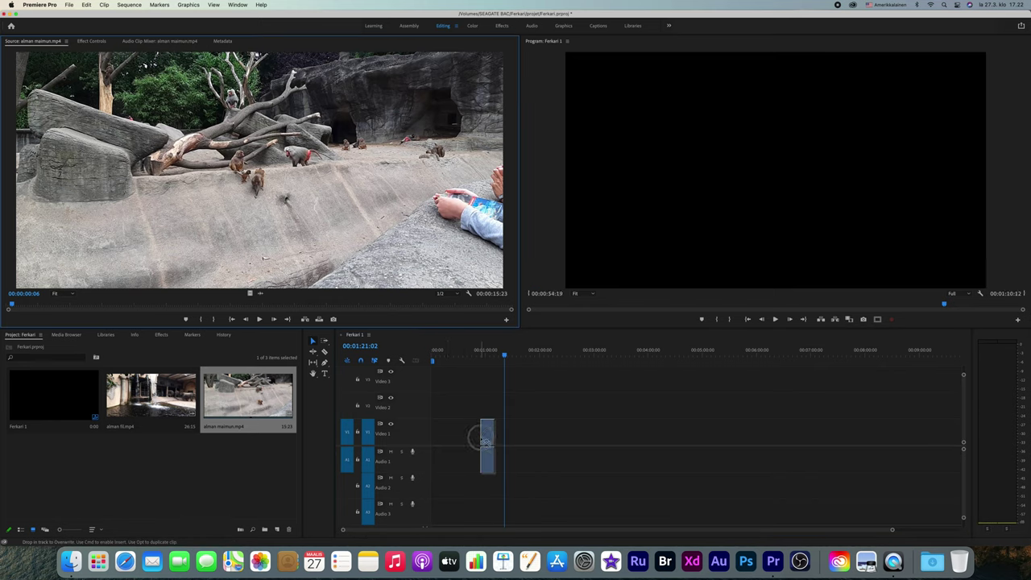
Change Ferkari 1's settings to match alman maimun.mp4 and move the playhead to 00:01:01:16
left_click(517, 299)
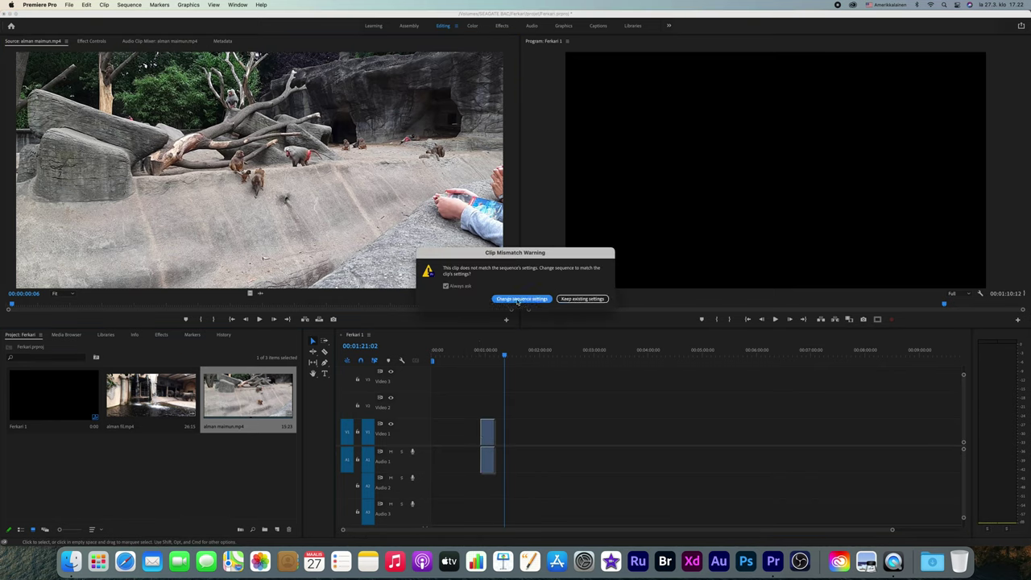
left_click(481, 362)
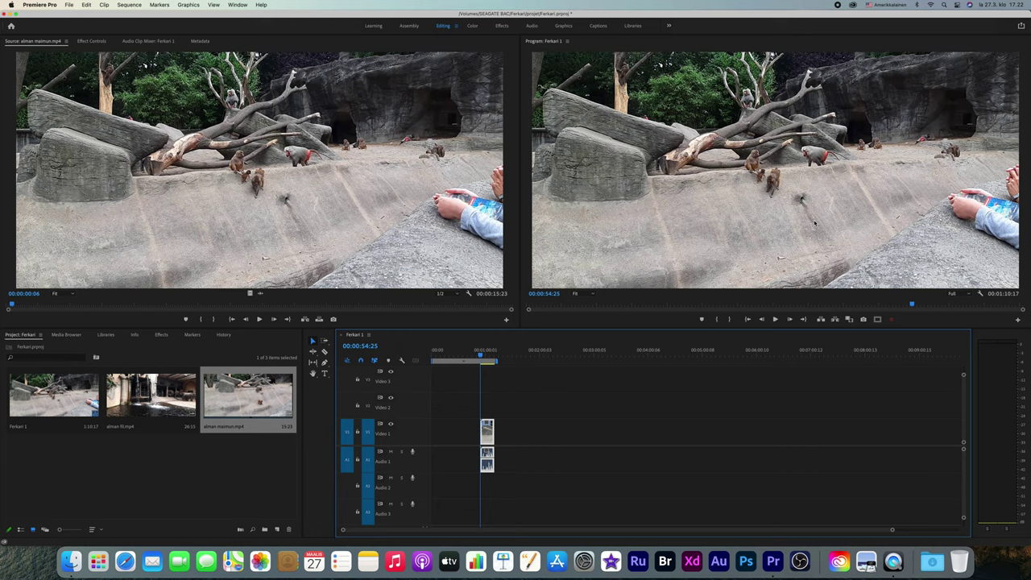
left_click(487, 355)
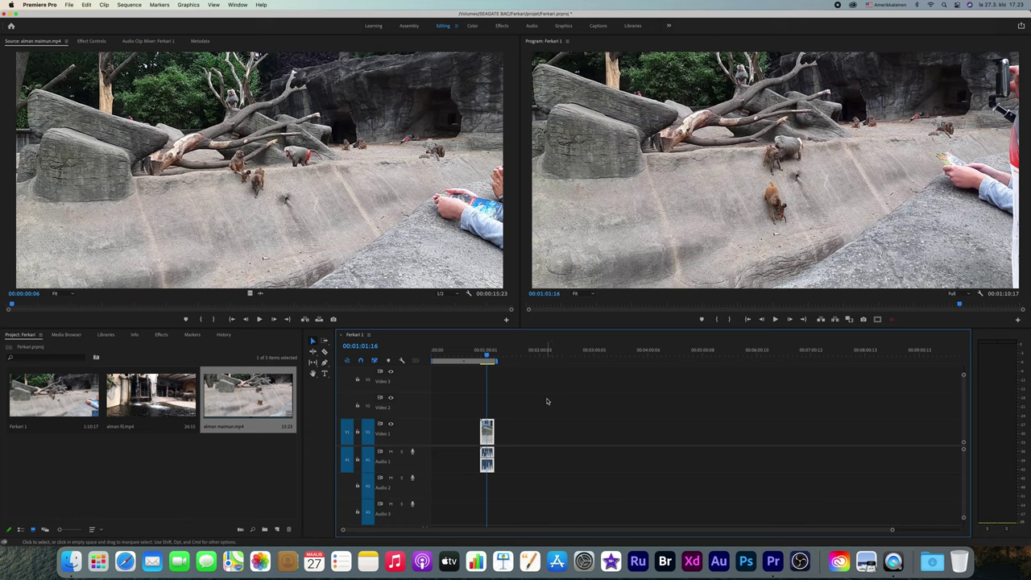
left_click(482, 359)
key("space")
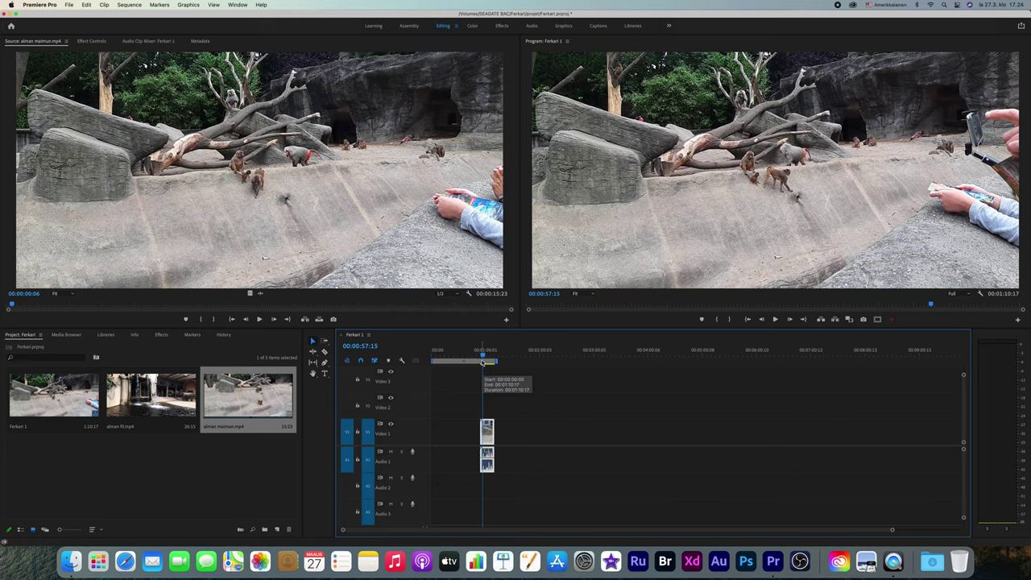
Move the baboon clip to 00:00:00:00 so Ferkari 1 starts with it, then play the sequence
left_click_drag(488, 431, 500, 432)
left_click(458, 437)
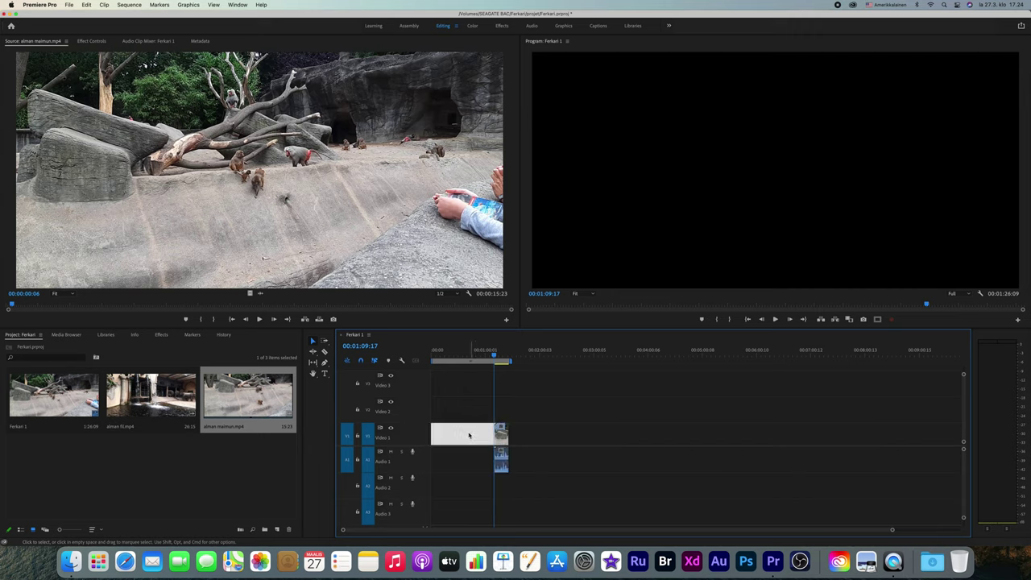
right_click(466, 434)
left_click(481, 440)
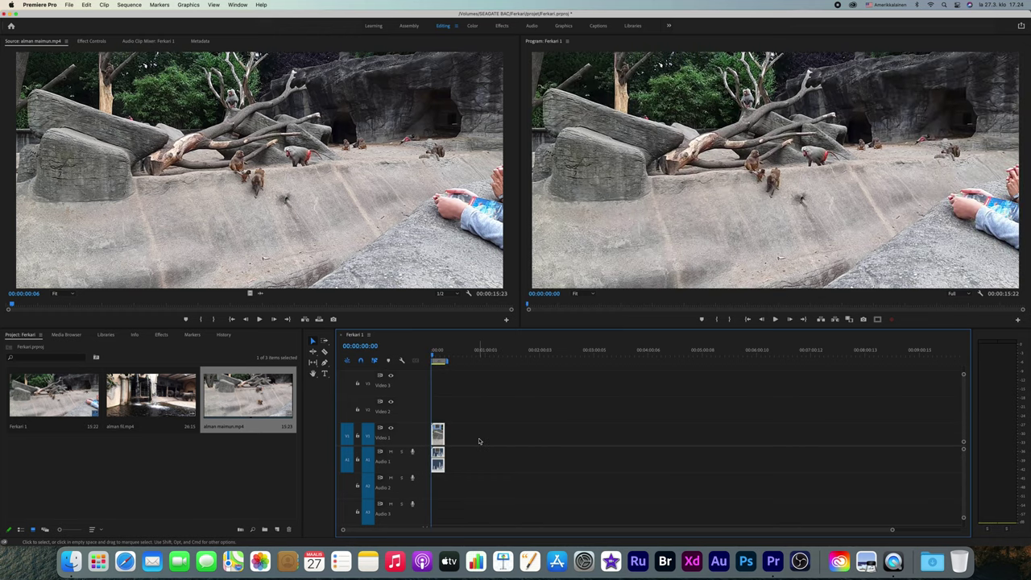
key("super+z")
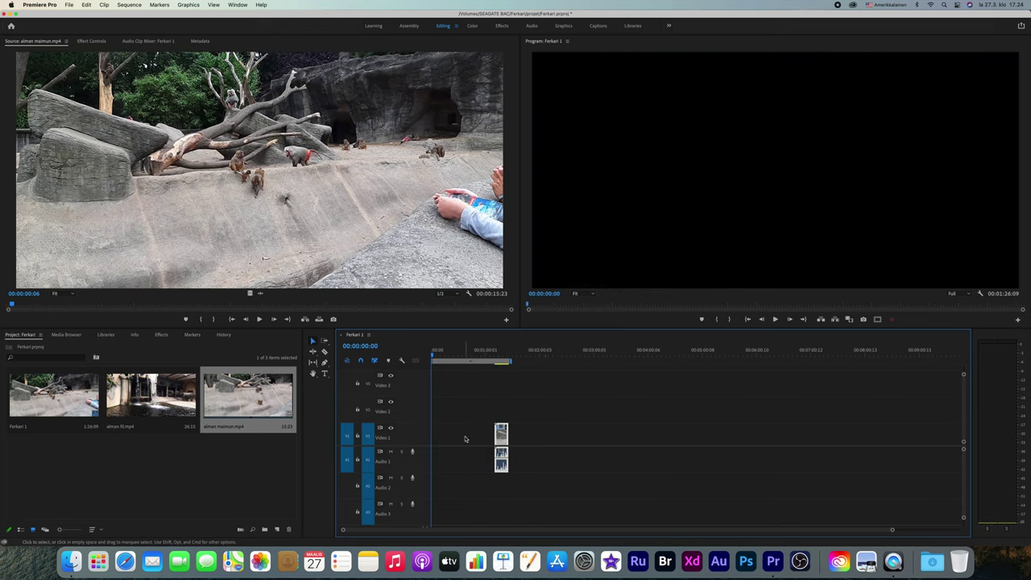
left_click(467, 437)
left_click_drag(503, 433, 425, 430)
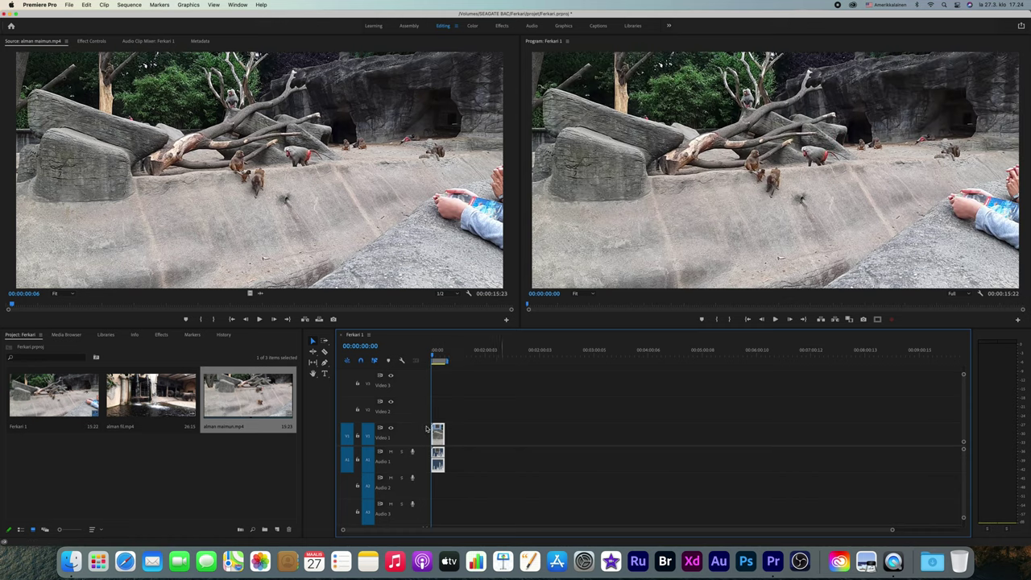
key("space")
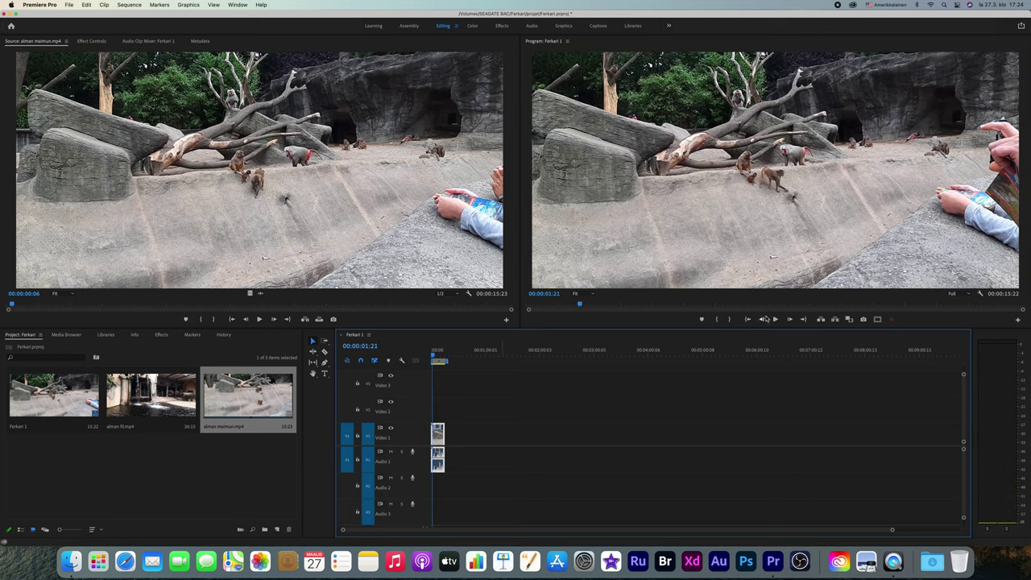
Play Ferkari 1 using Go to In, Go to Out and Play/Stop, then remove the baboon clip
left_click(775, 319)
left_click(775, 319)
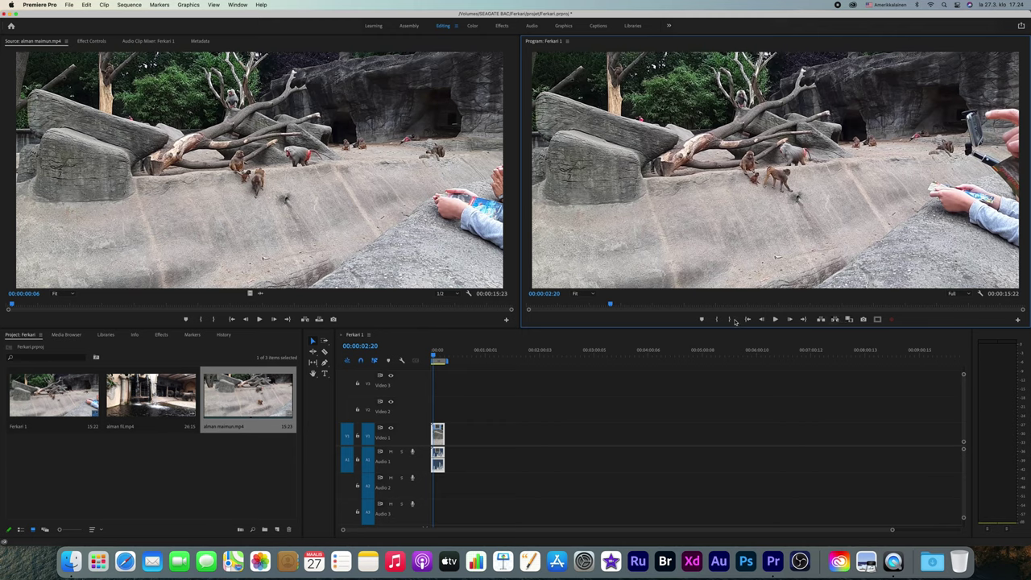
left_click(747, 319)
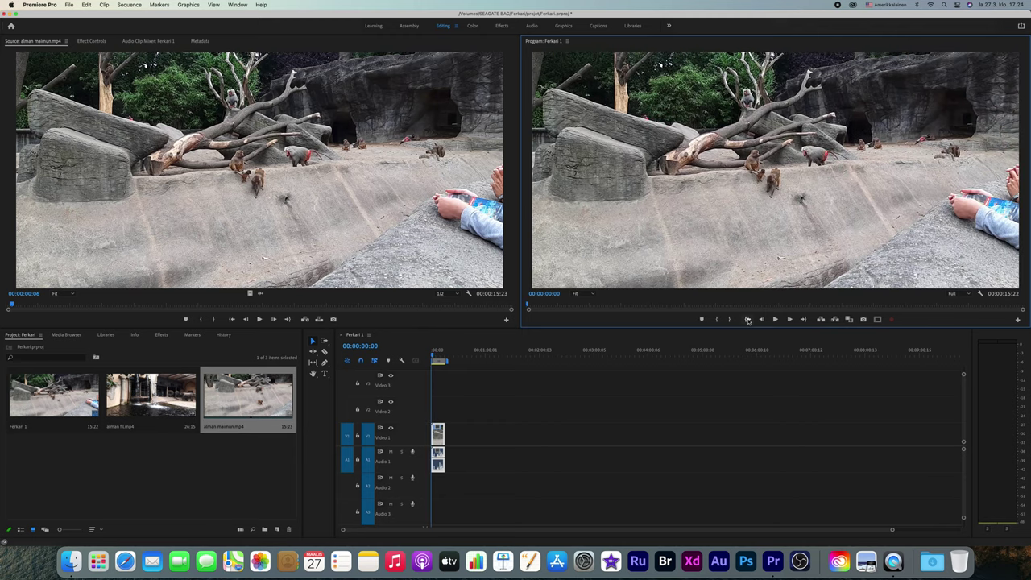
left_click(803, 319)
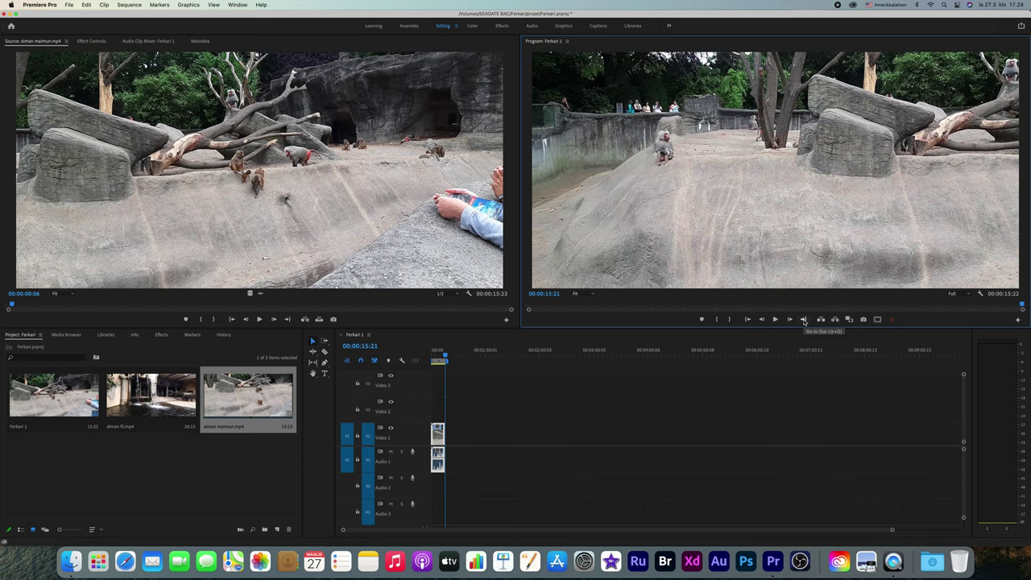
left_click(777, 320)
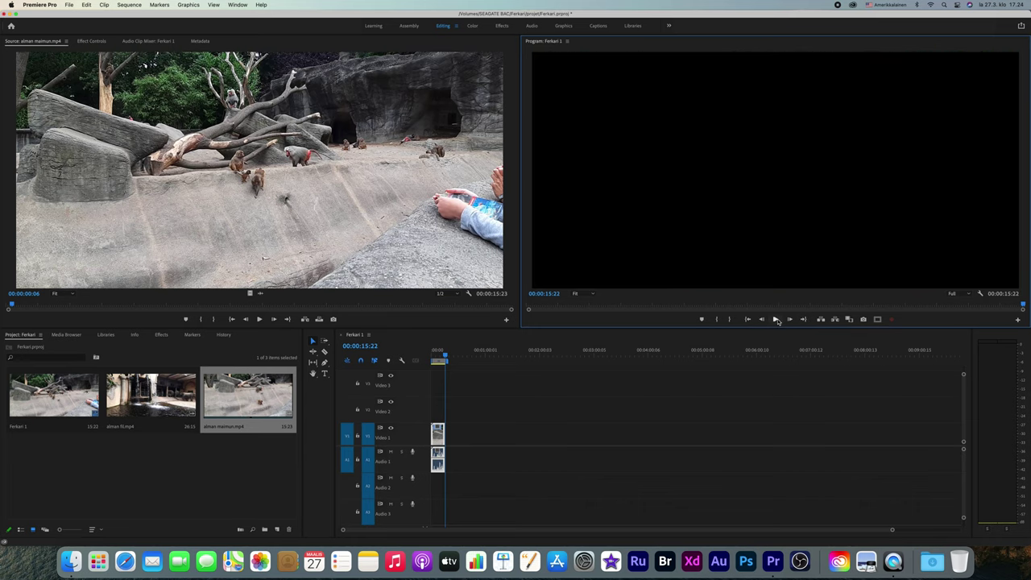
left_click(776, 320)
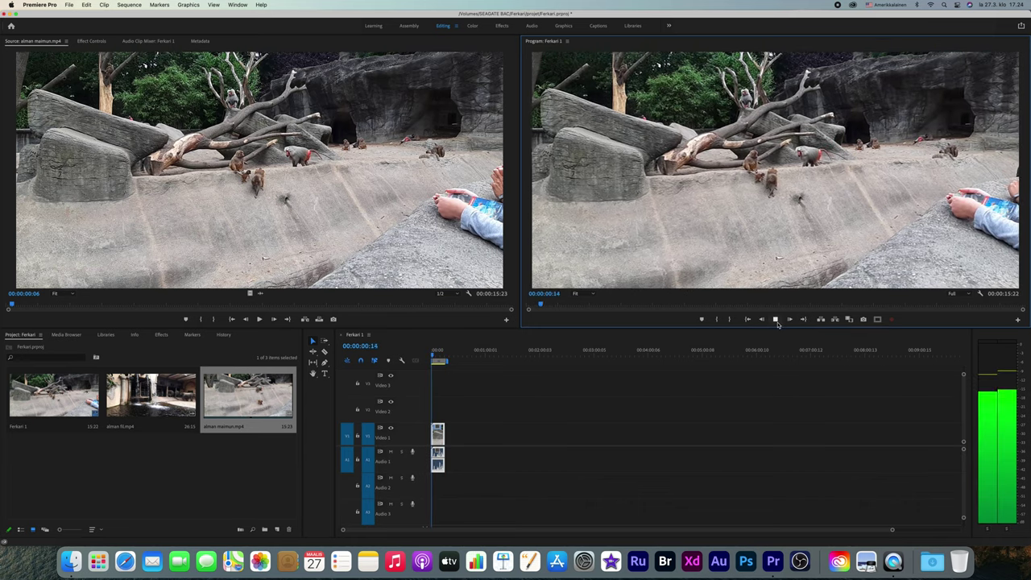
left_click(775, 321)
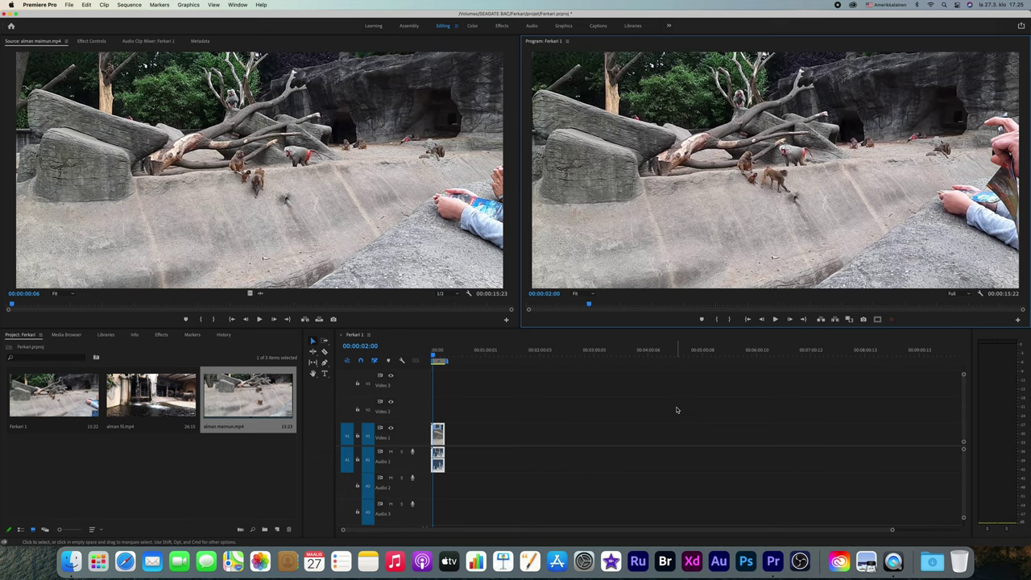
key("space")
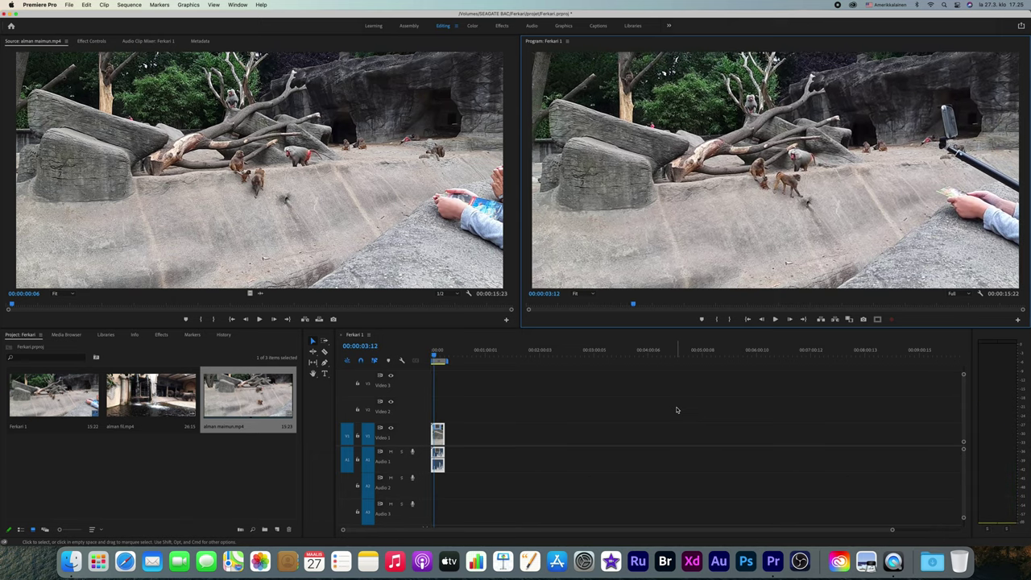
key("cmd+z")
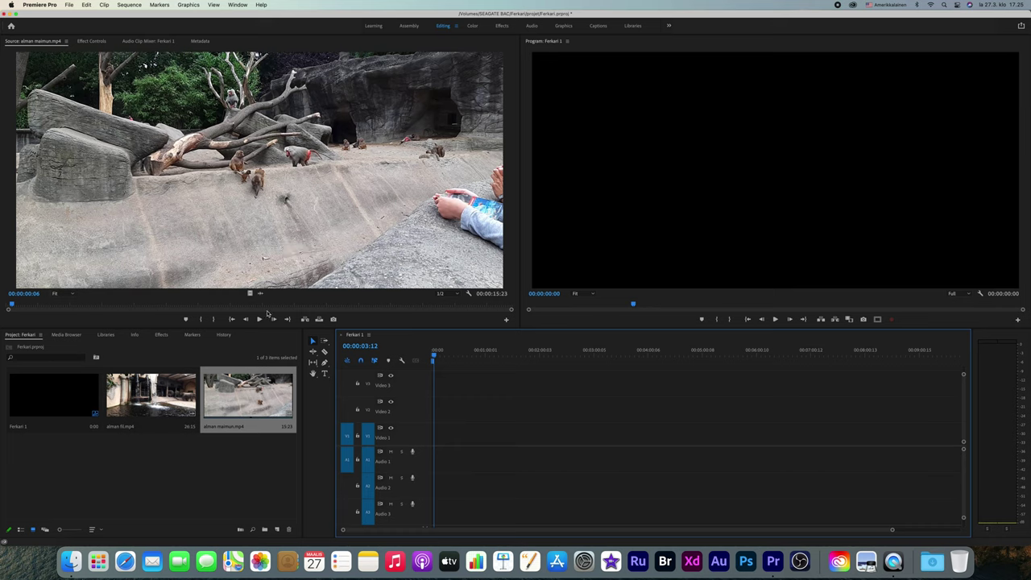
Mark a 00:00:04:10 section of alman maimun.mp4 and drop its audio onto Audio 1
left_click_drag(18, 303, 256, 305)
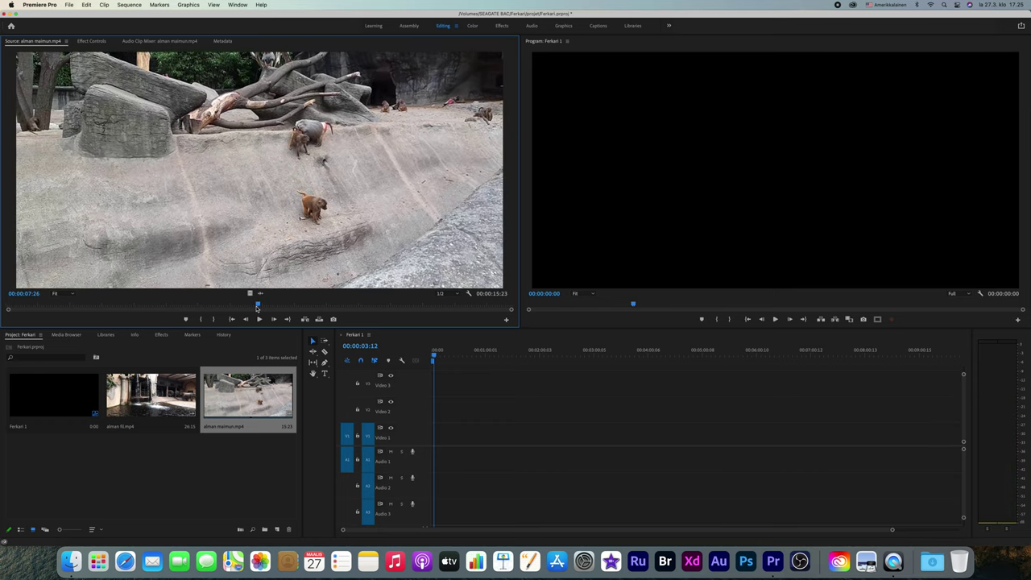
left_click_drag(256, 304, 258, 305)
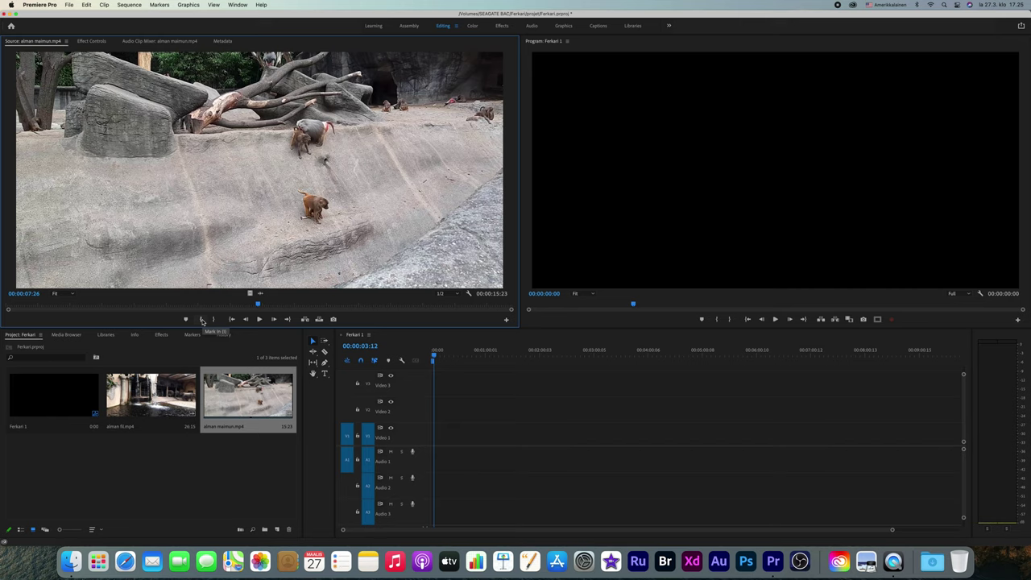
left_click(202, 321)
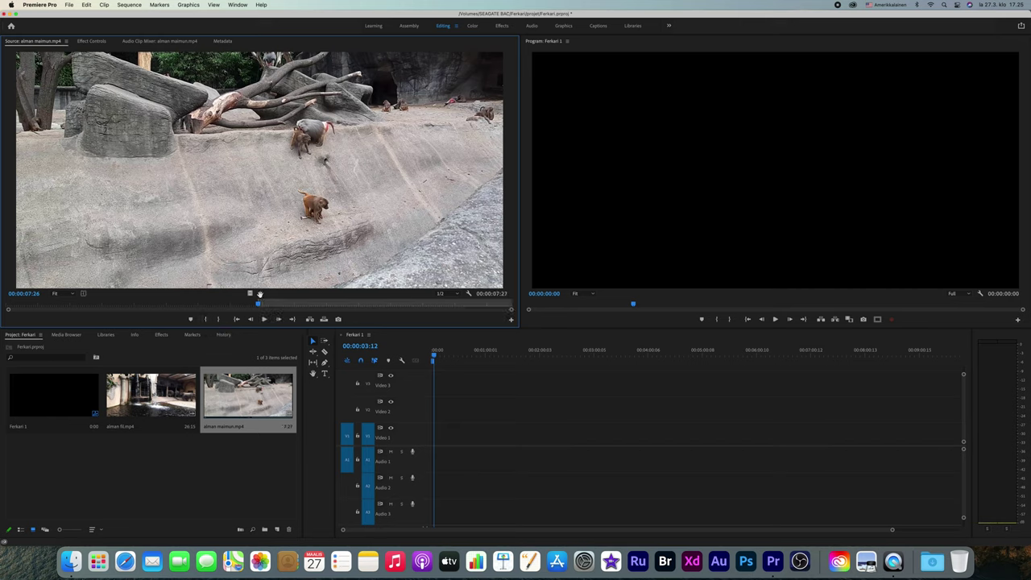
left_click_drag(259, 304, 396, 309)
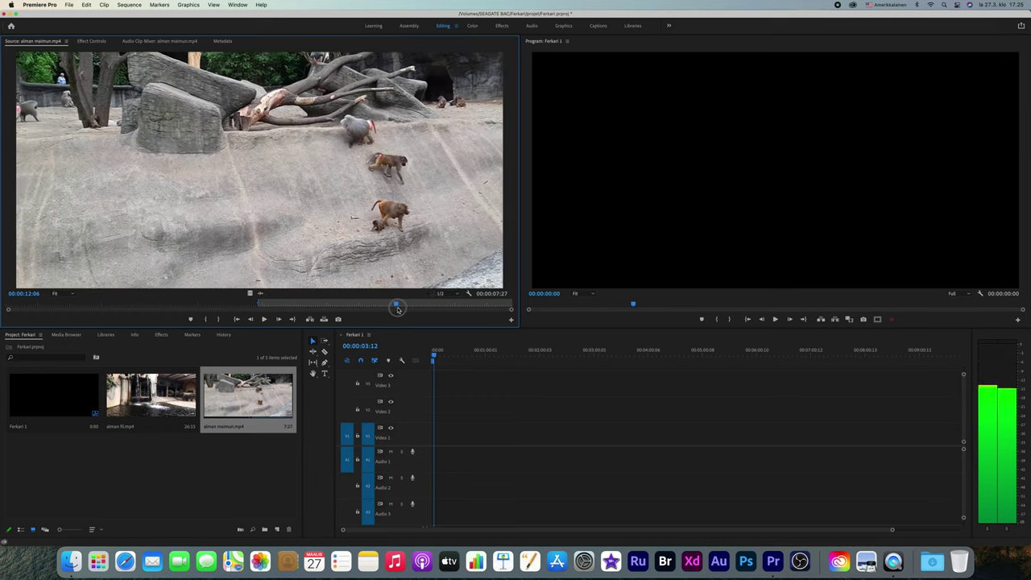
left_click(218, 319)
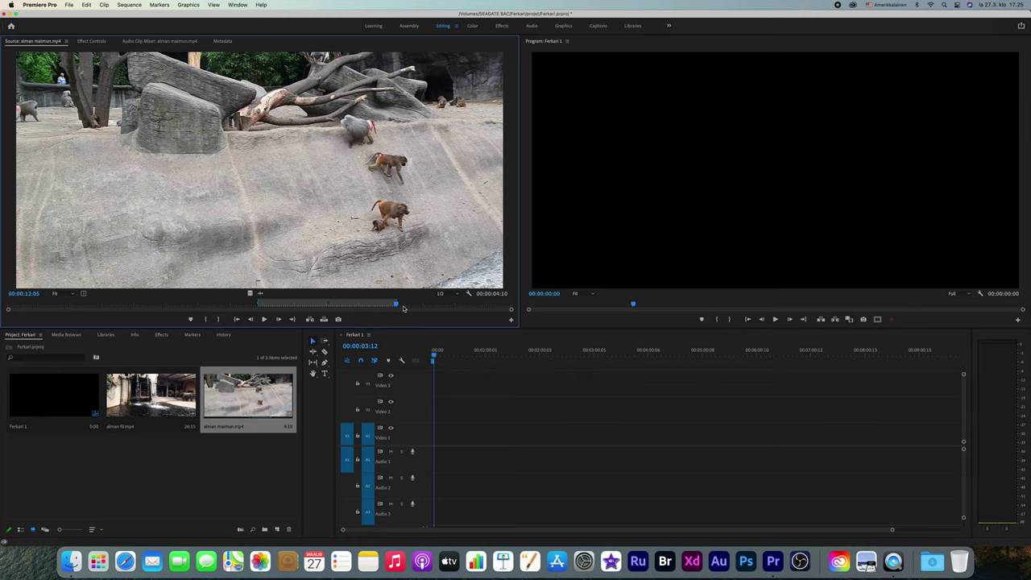
left_click_drag(259, 293, 491, 465)
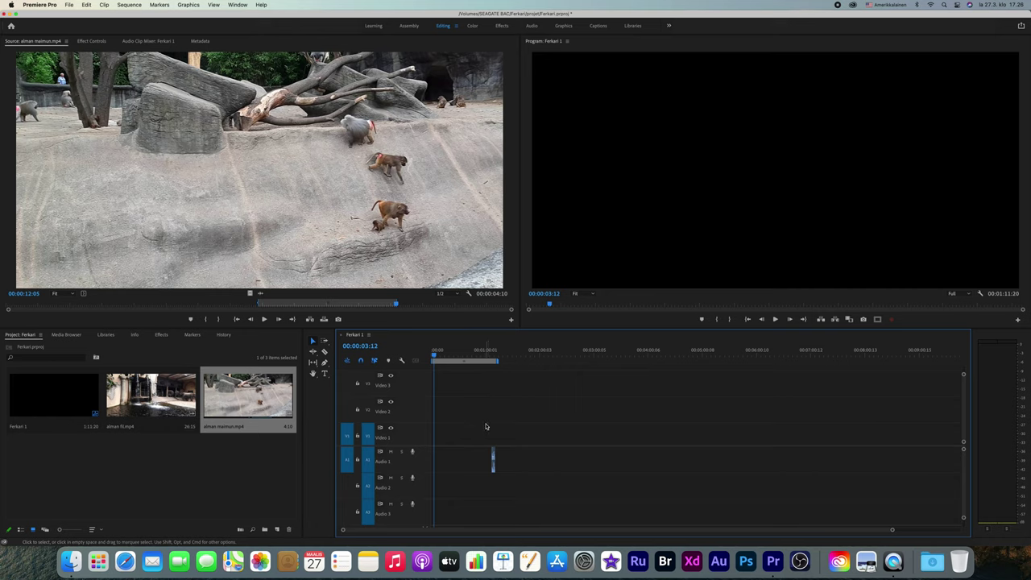
Delete the stray audio and place the marked baboon section as video only on Video 1
key("Delete")
left_click(273, 302)
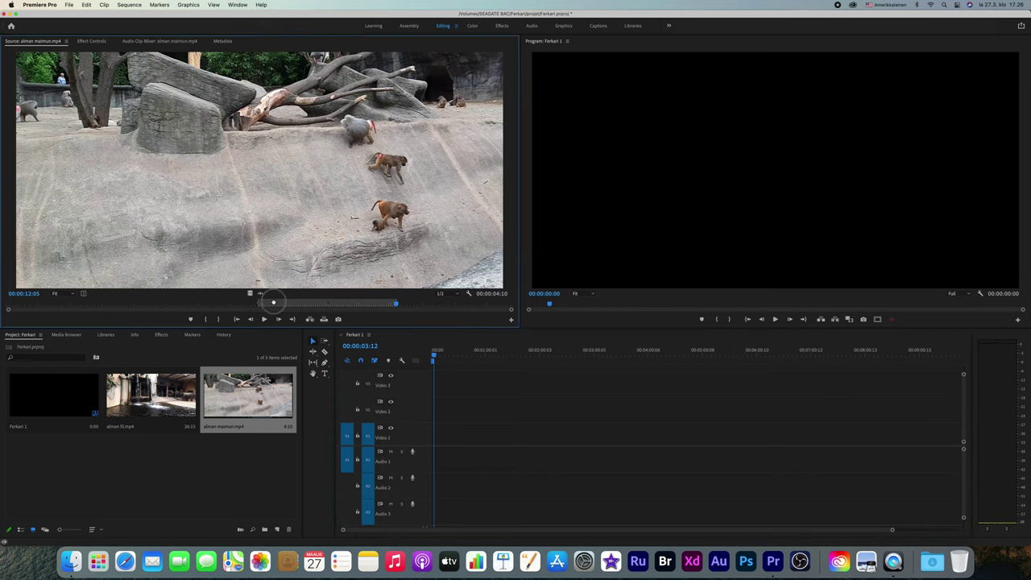
left_click_drag(273, 302, 481, 435)
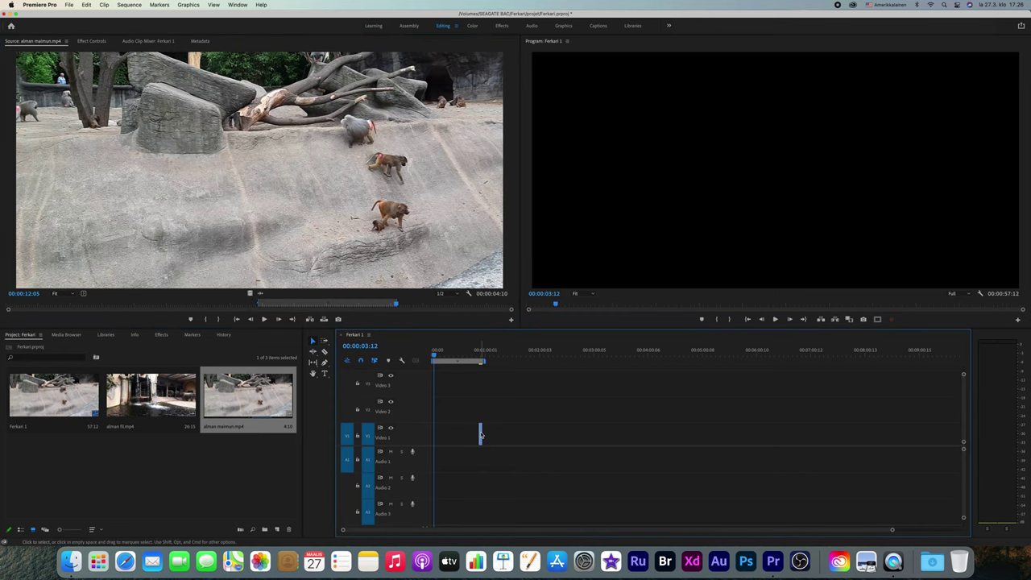
left_click(481, 360)
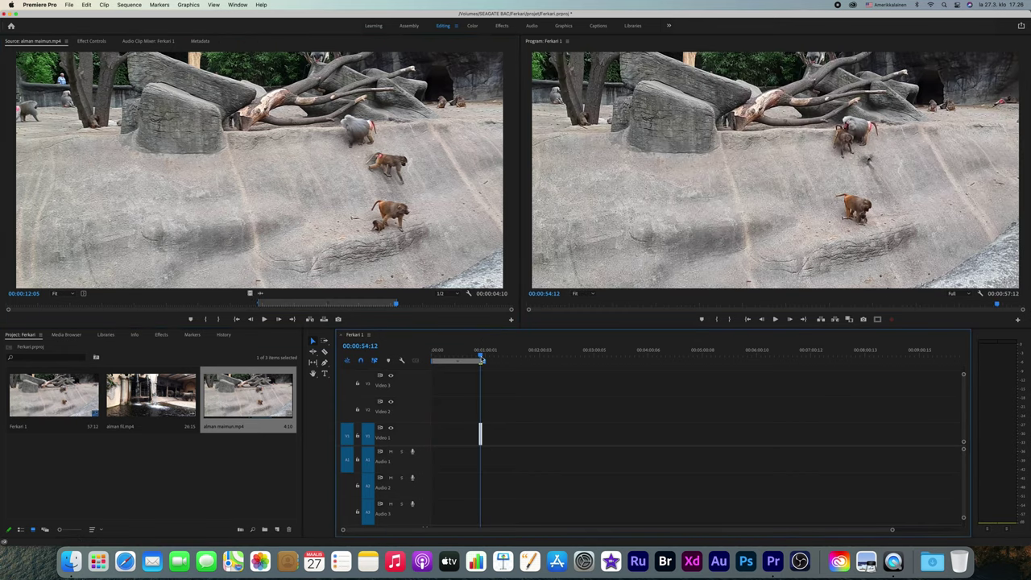
key("super+z")
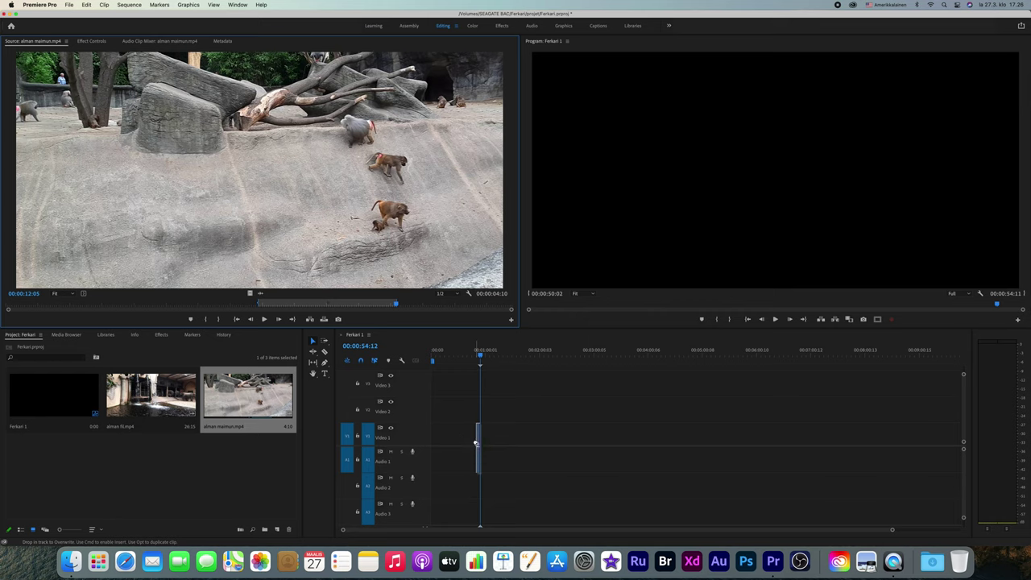
left_click_drag(170, 121, 474, 439)
key("super+z")
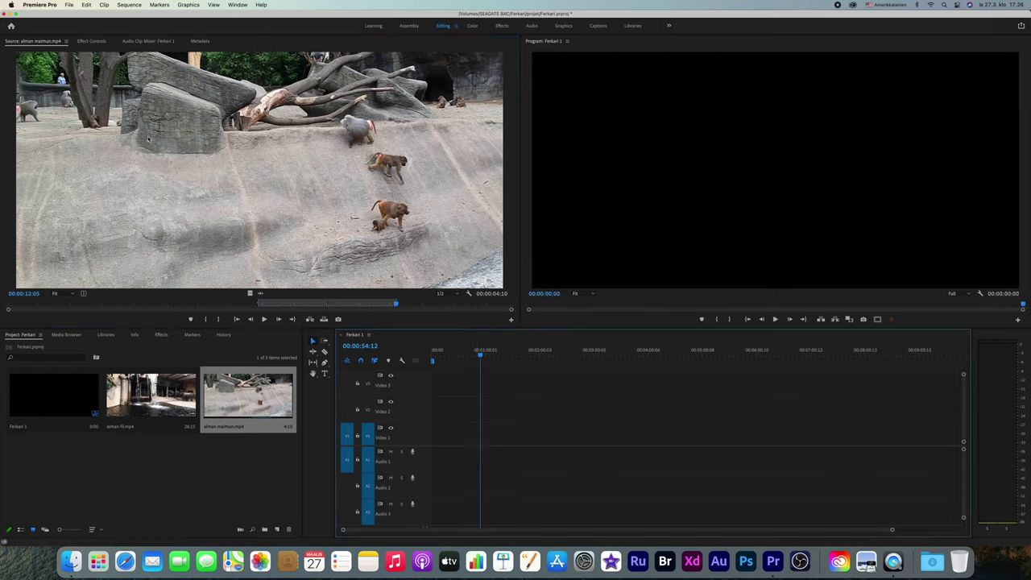
left_click_drag(148, 139, 463, 436)
key("super+z")
left_click(318, 314)
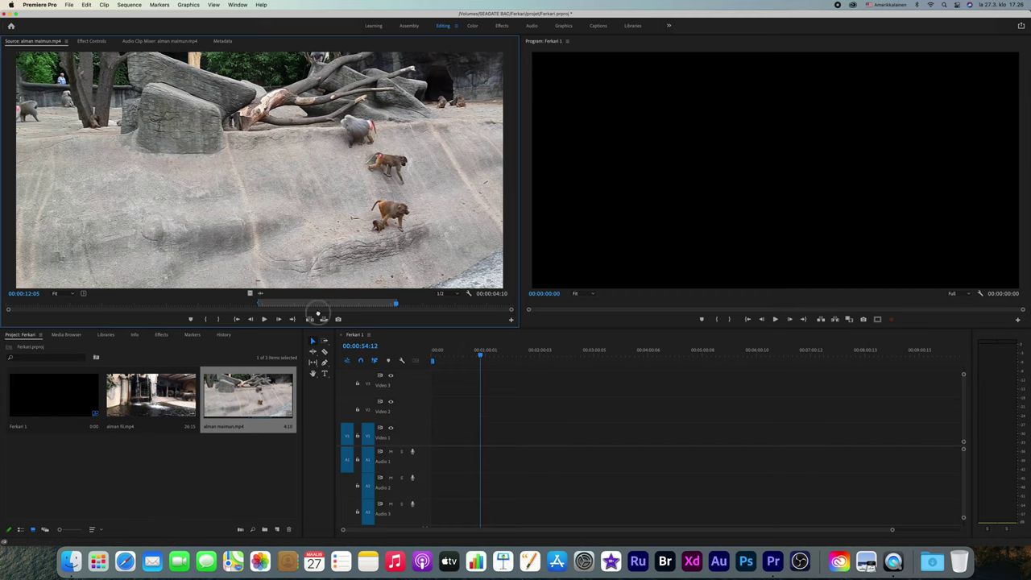
left_click_drag(318, 314, 464, 435)
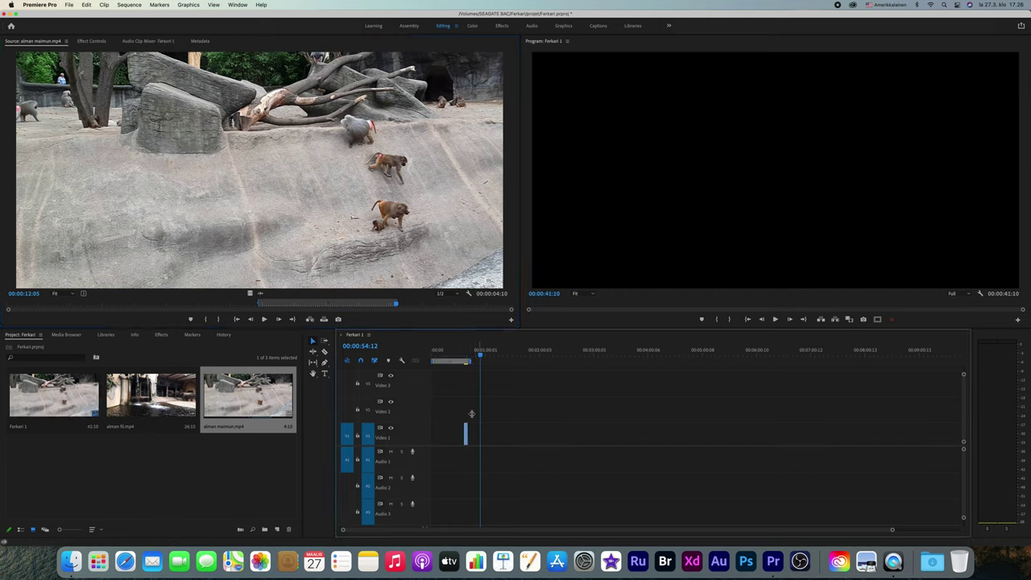
Mark a 7:27 section of alman fil.mp4 and drag its video onto Video 1 after the baboon clip
double_click(145, 399)
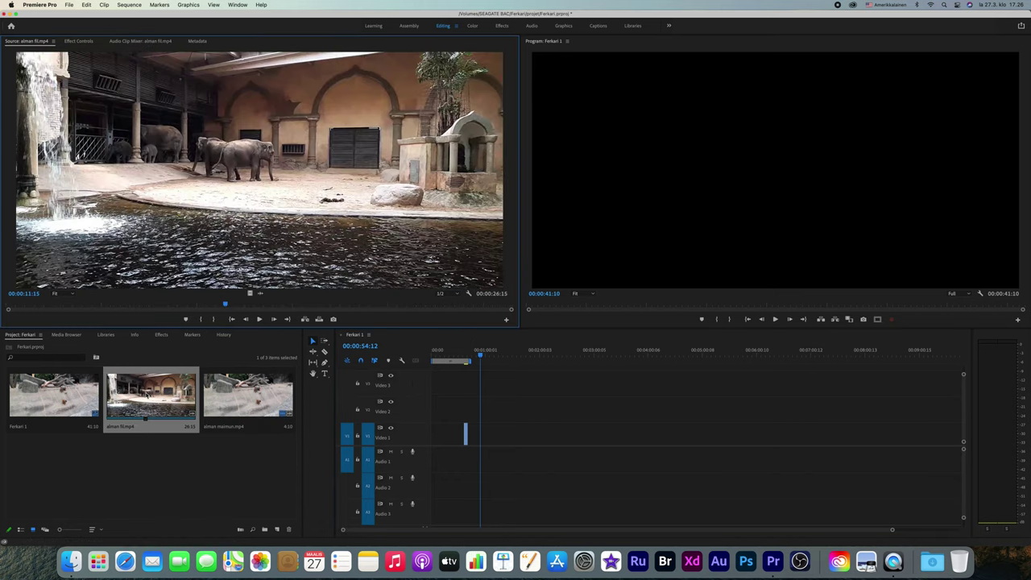
left_click_drag(225, 305, 72, 304)
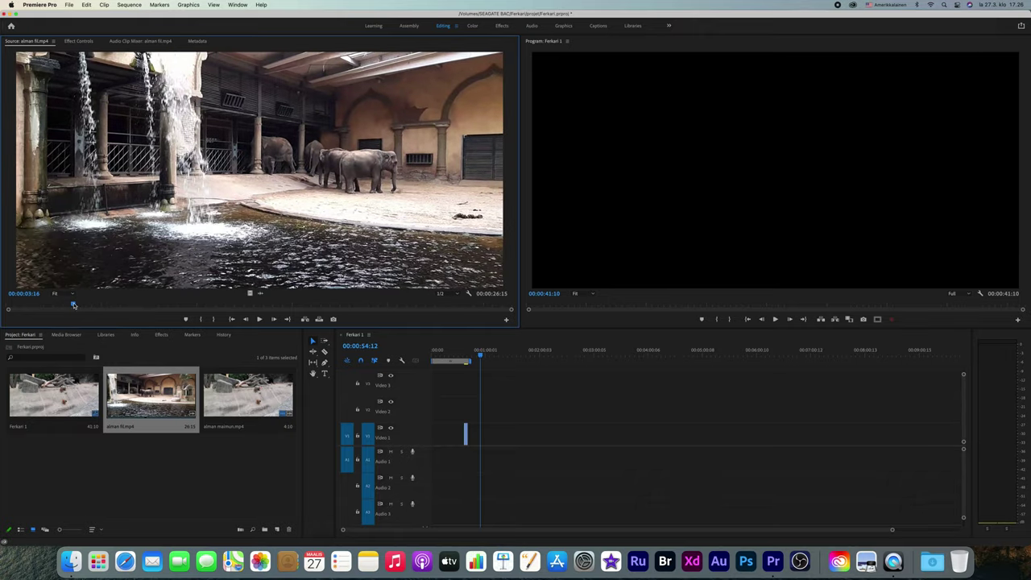
left_click(202, 319)
left_click_drag(74, 304, 223, 304)
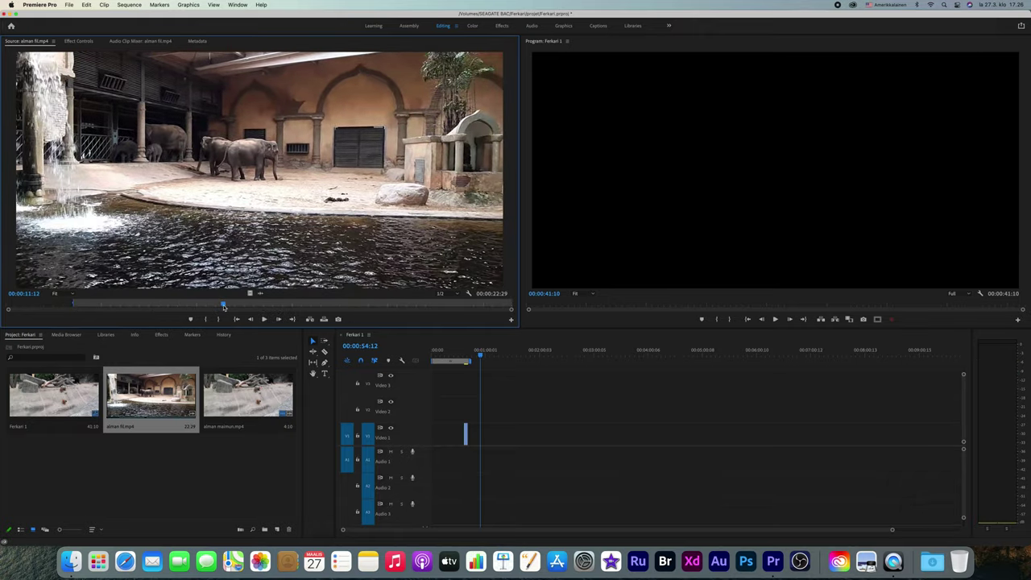
left_click(220, 320)
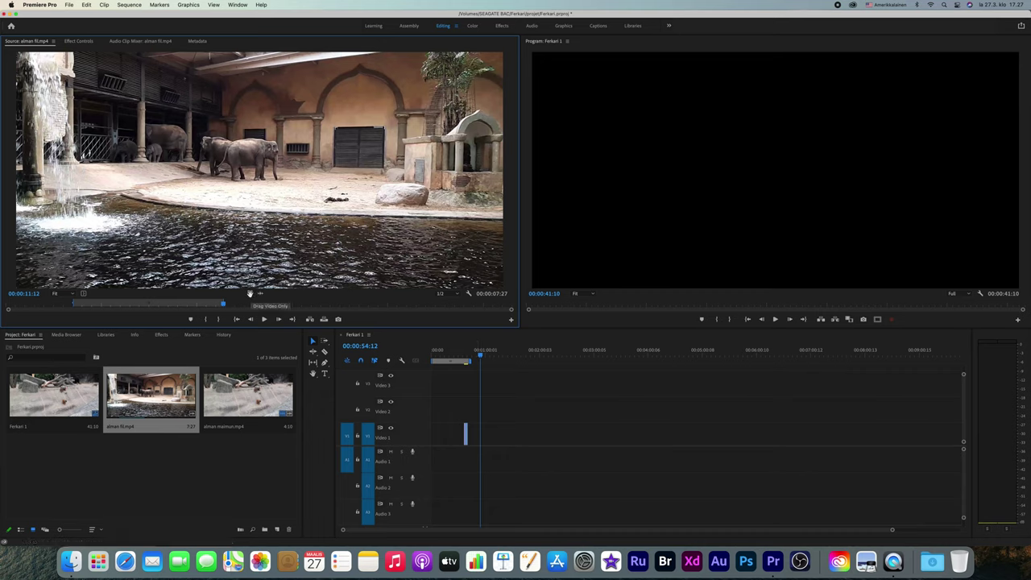
left_click_drag(250, 293, 510, 434)
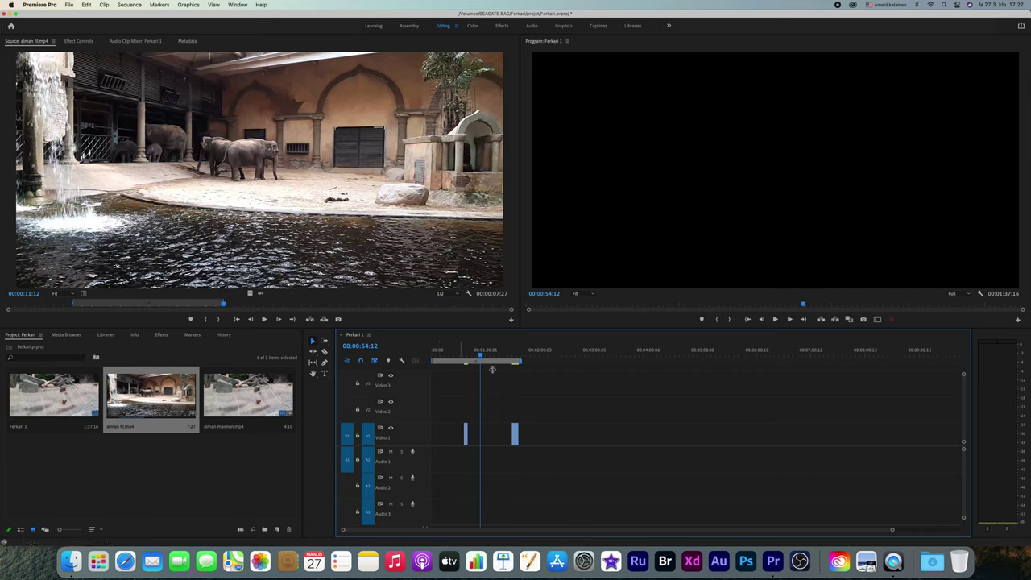
left_click_drag(456, 449, 455, 442)
right_click(449, 435)
left_click(468, 440)
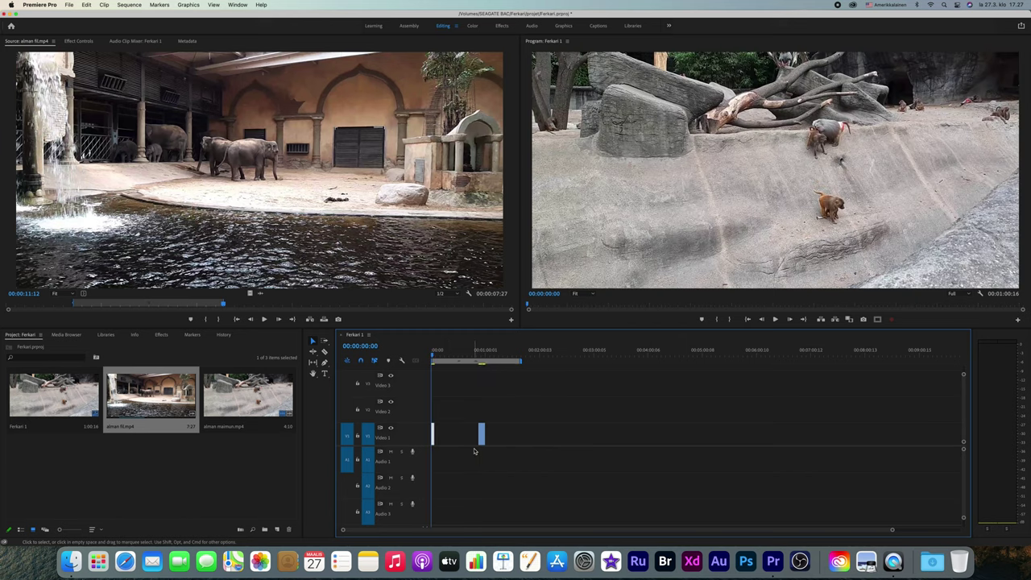
left_click(457, 435)
right_click(458, 435)
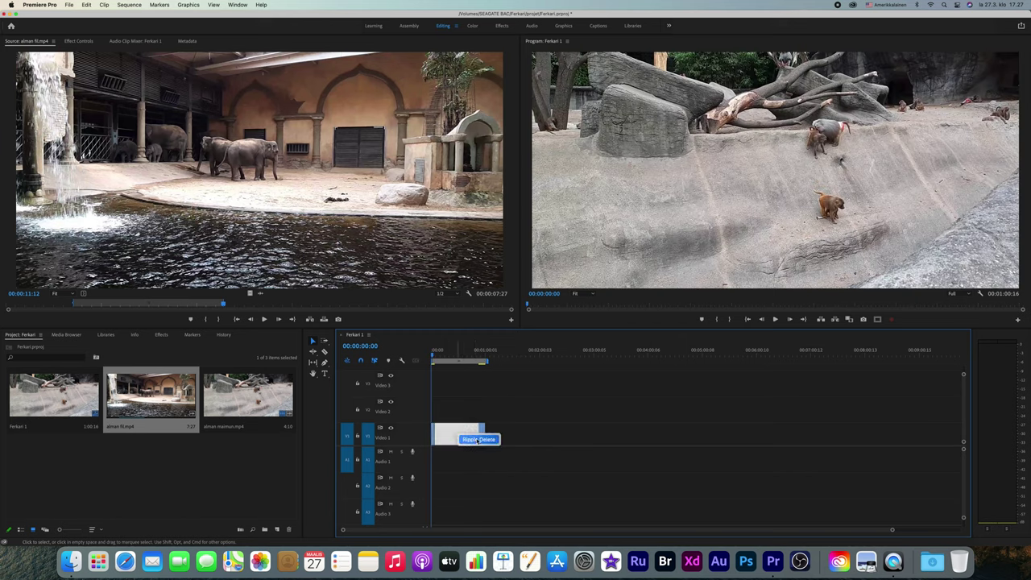
left_click(476, 440)
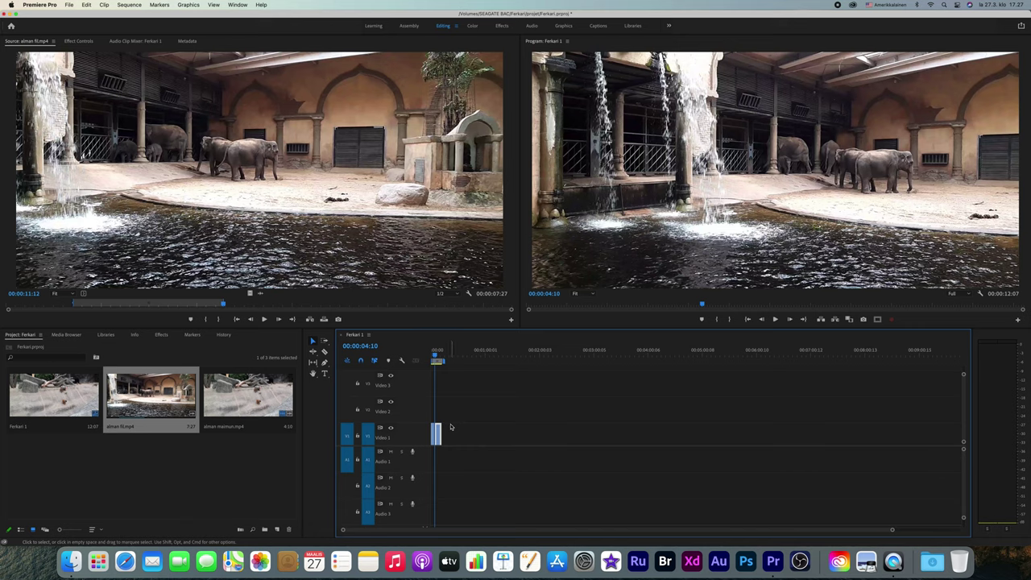
key("super+z")
left_click(454, 434)
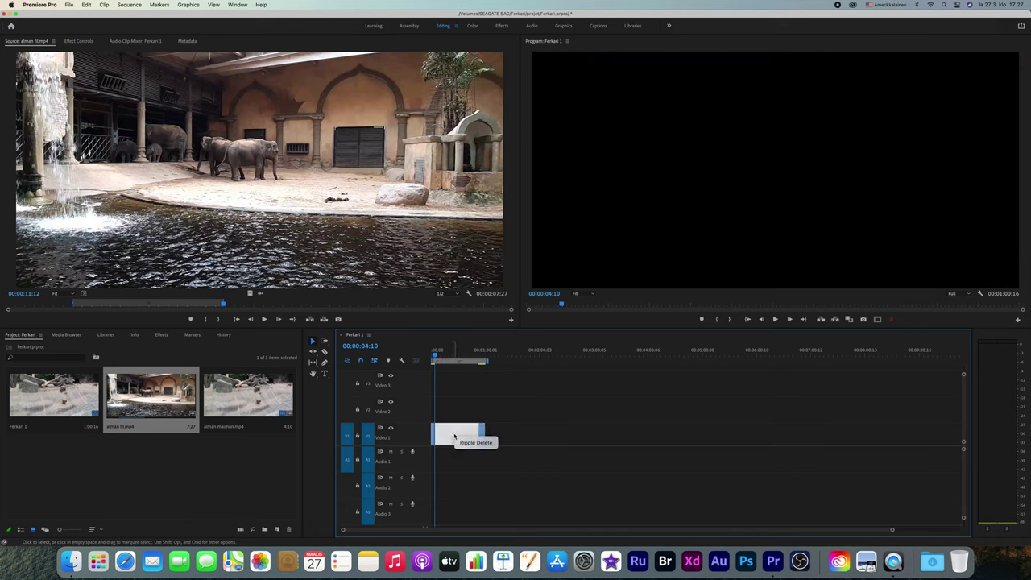
left_click(463, 442)
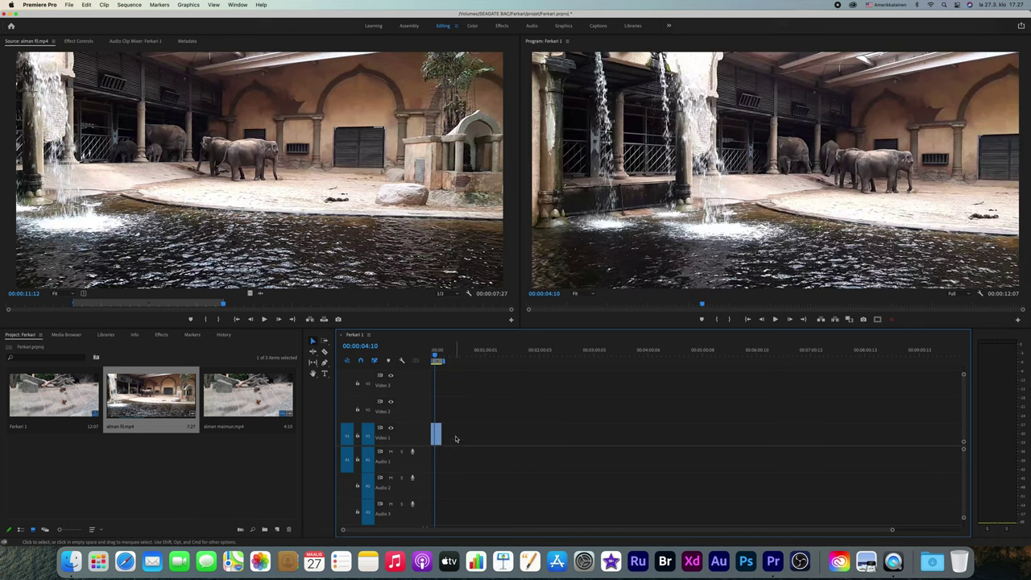
key("super+z")
left_click(455, 437)
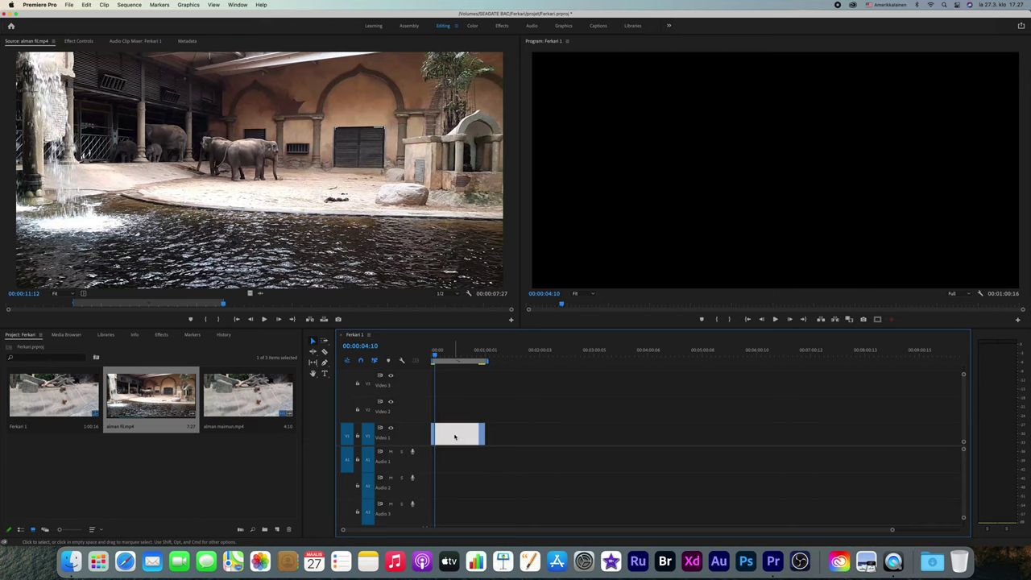
key("Delete")
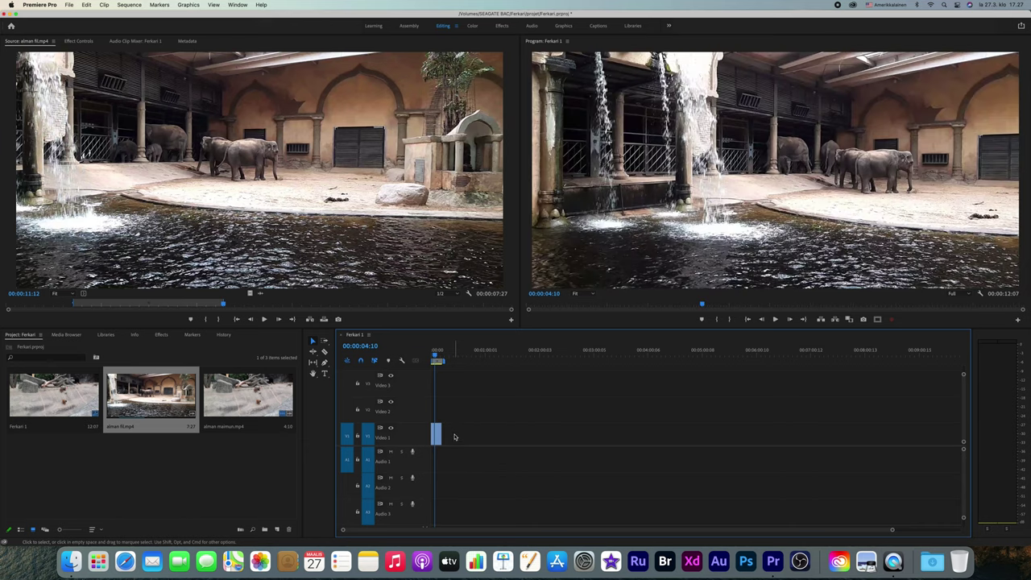
key("super+z")
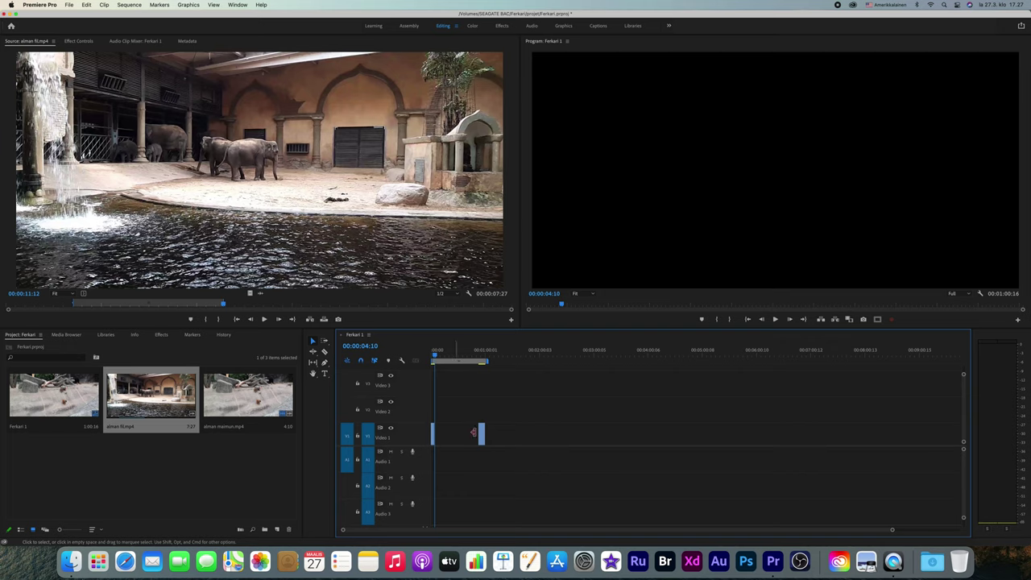
left_click(469, 361)
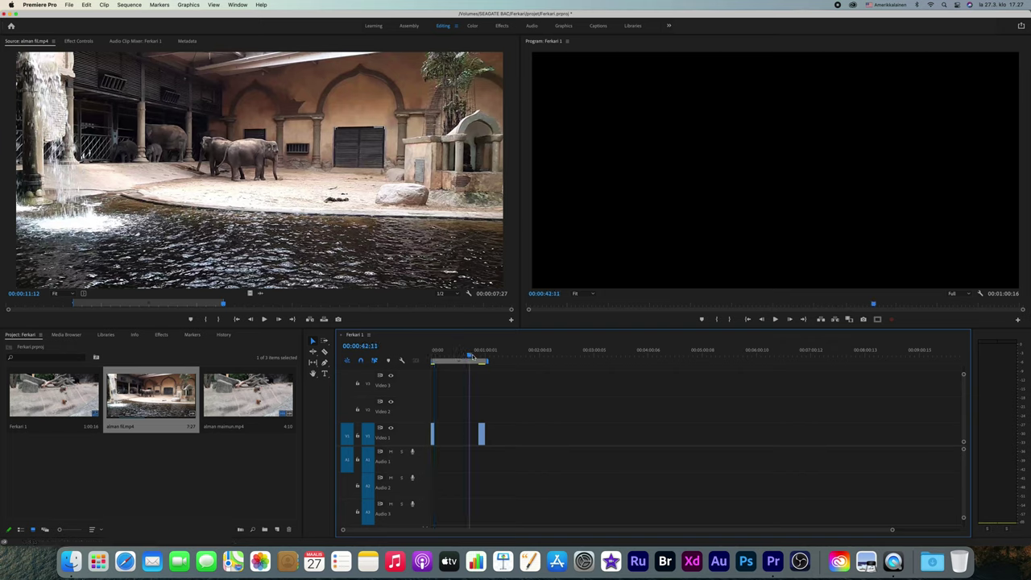
Turn on snapping and snap the Video 1 clip to the start of the timeline
left_click(482, 434)
left_click_drag(482, 434, 437, 432)
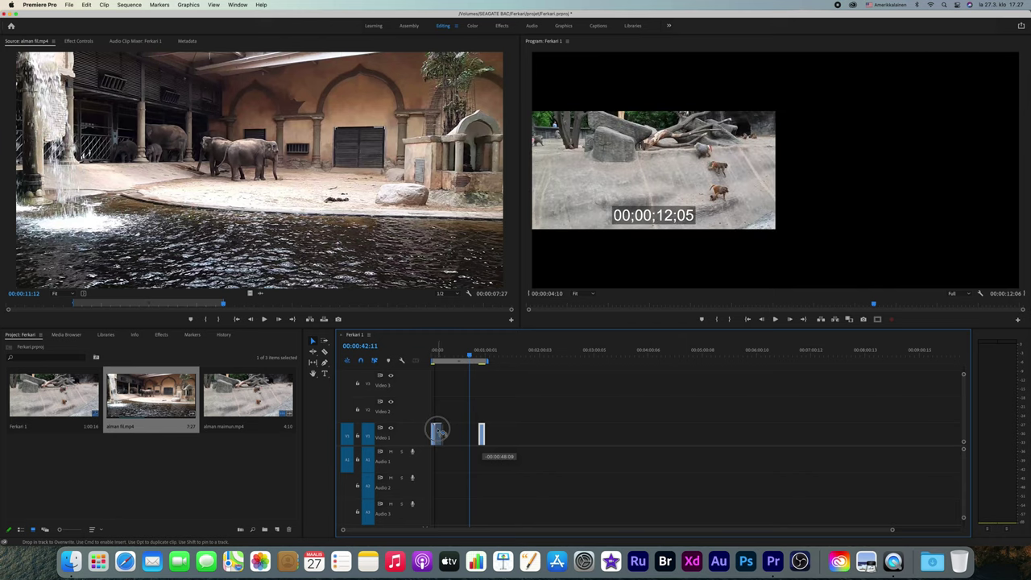
left_click_drag(436, 432, 436, 433)
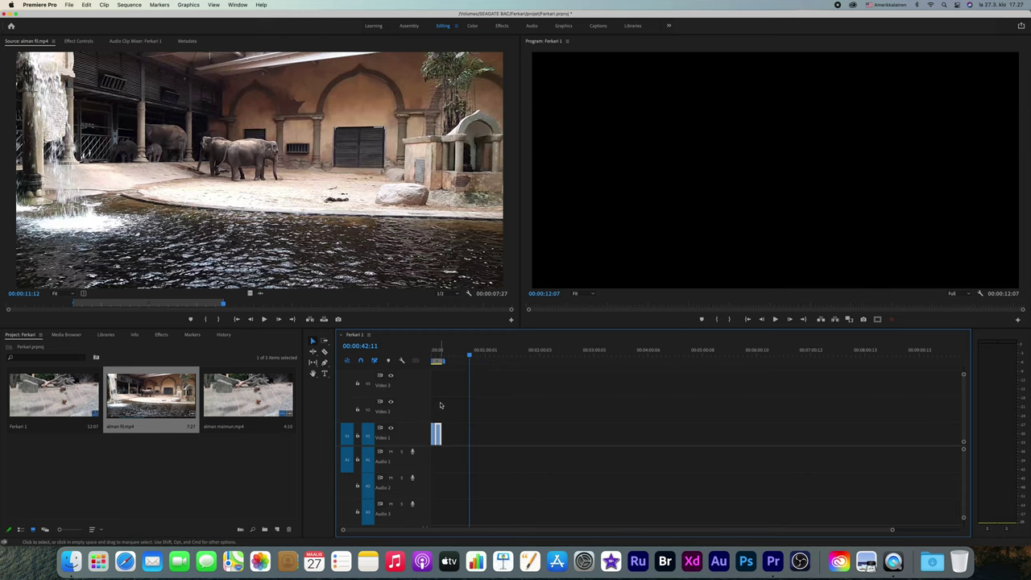
left_click(360, 362)
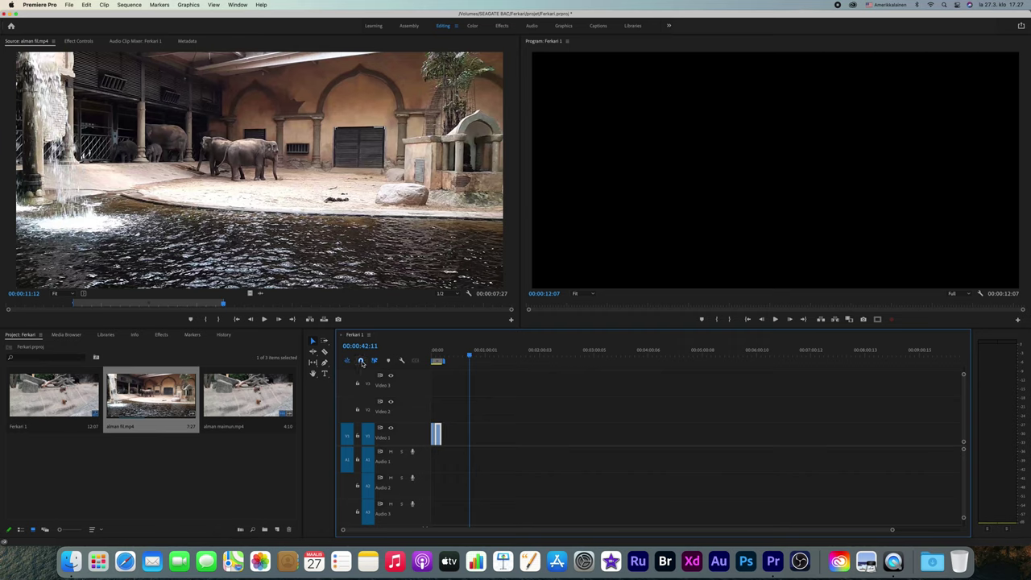
mouse_move(445, 435)
left_mouse_down()
mouse_move(472, 433)
mouse_move(441, 432)
left_mouse_up()
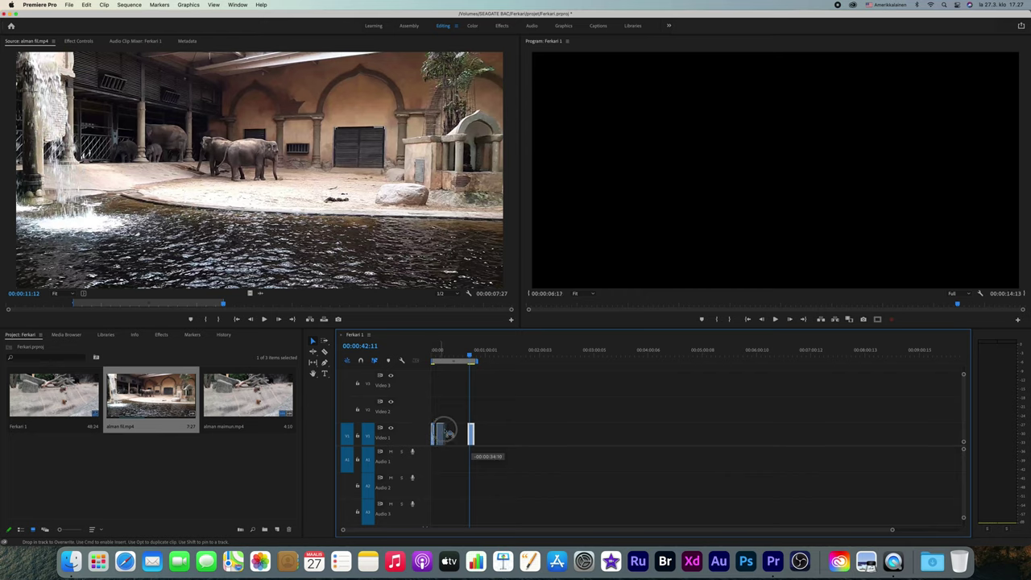
left_click_drag(441, 431, 453, 432)
left_click(361, 361)
left_click_drag(452, 430, 437, 429)
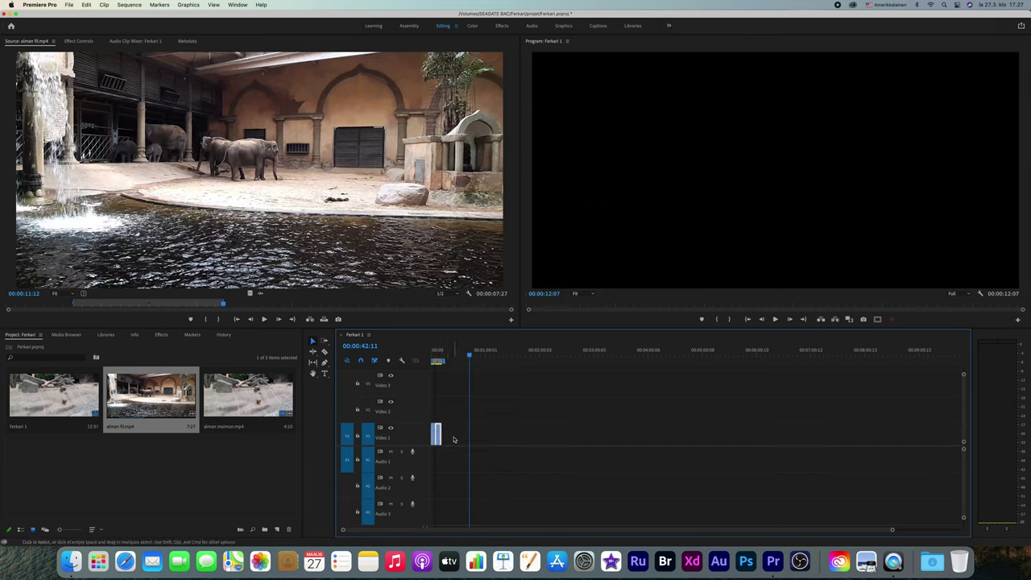
Zoom the timeline with the scrollbar handles and place the playhead near the first clip's start
mouse_move(893, 533)
left_mouse_down()
mouse_move(678, 533)
mouse_move(703, 534)
left_mouse_up()
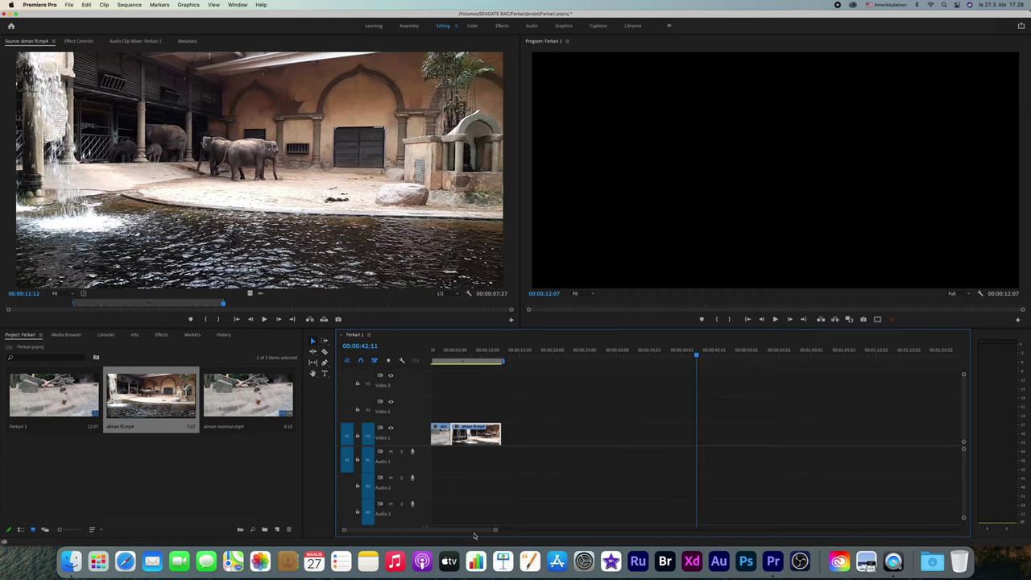
scroll(449, 530, "up", 2)
left_click_drag(495, 532, 461, 531)
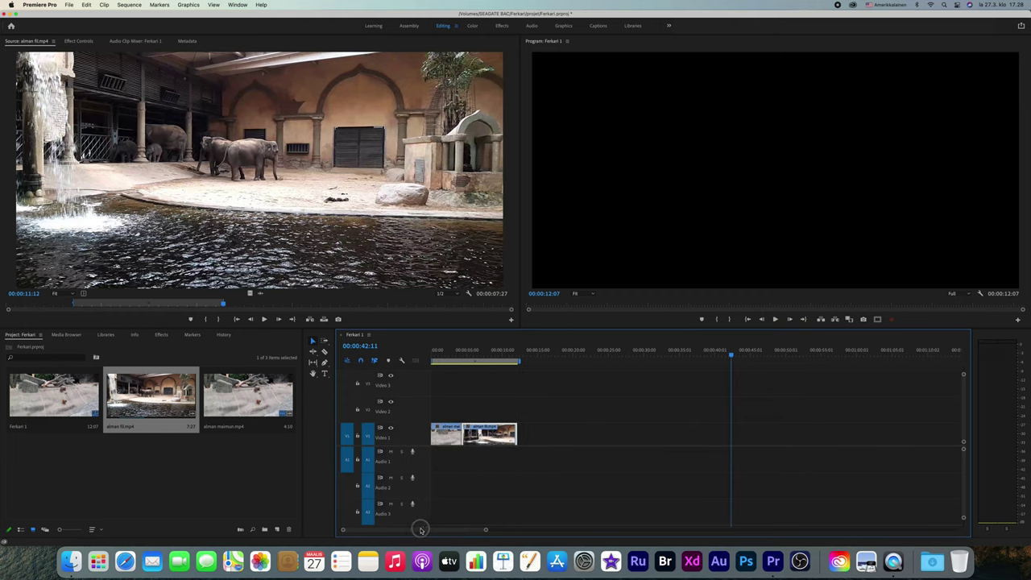
left_click(445, 356)
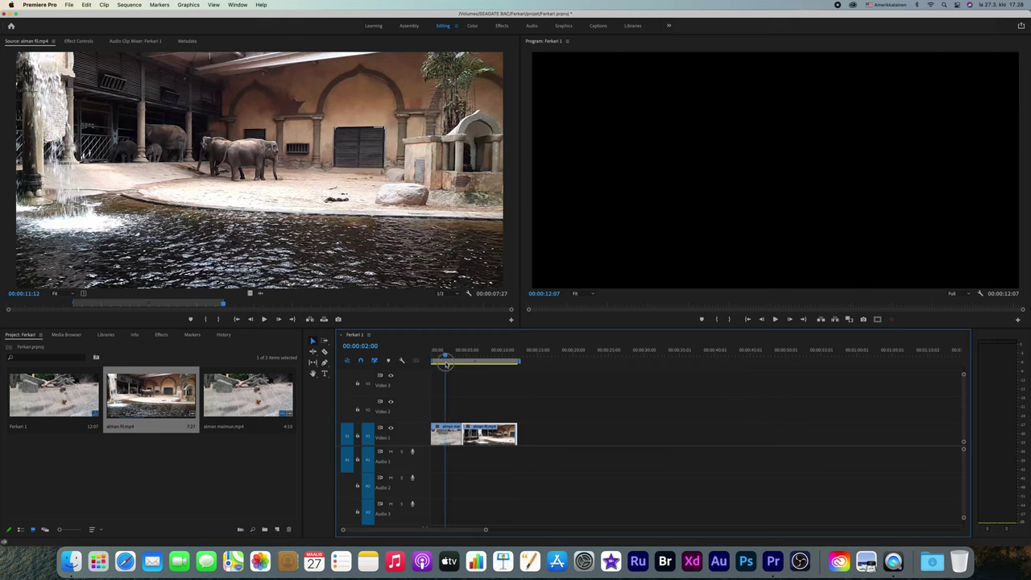
mouse_move(445, 357)
left_mouse_down()
mouse_move(456, 357)
mouse_move(445, 357)
left_mouse_up()
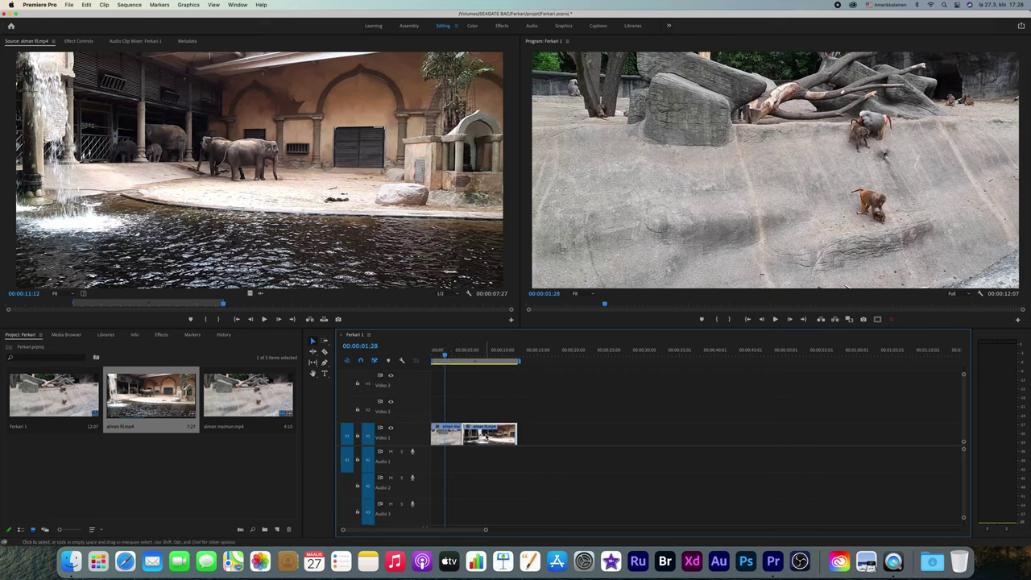
left_click_drag(486, 436, 617, 435)
left_click_drag(449, 436, 510, 436)
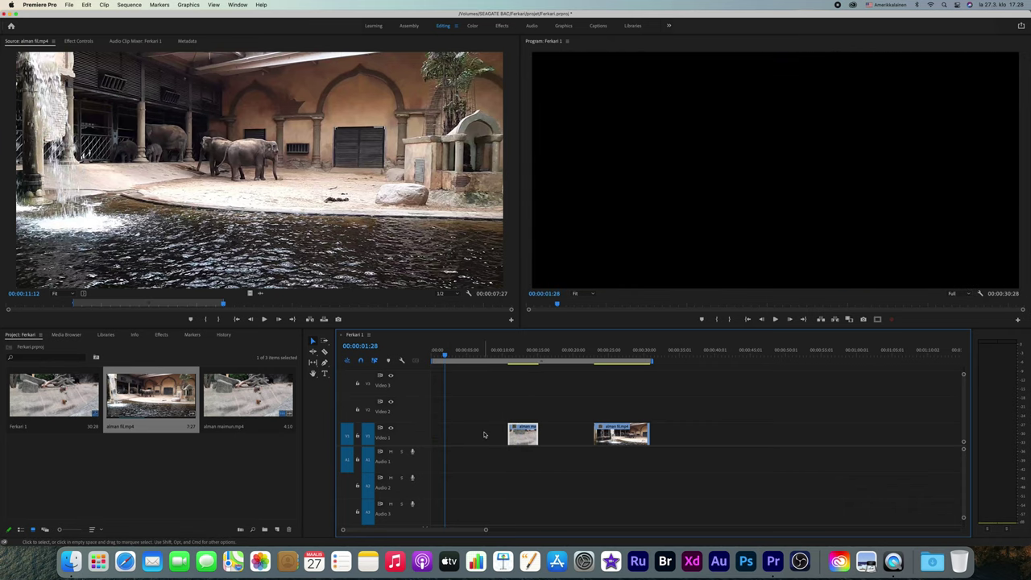
left_click(484, 435)
right_click(482, 435)
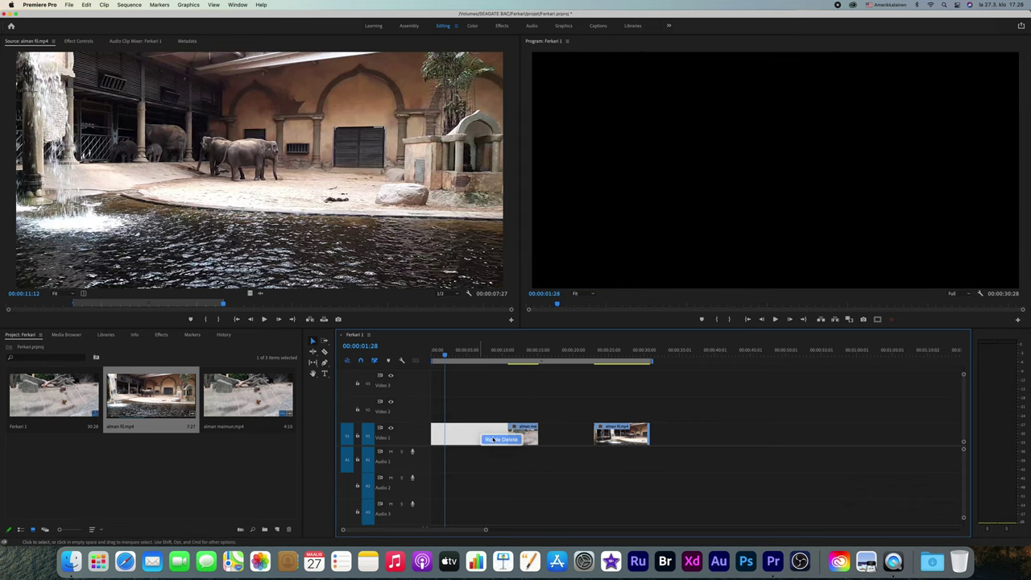
left_click(493, 439)
left_click(481, 431)
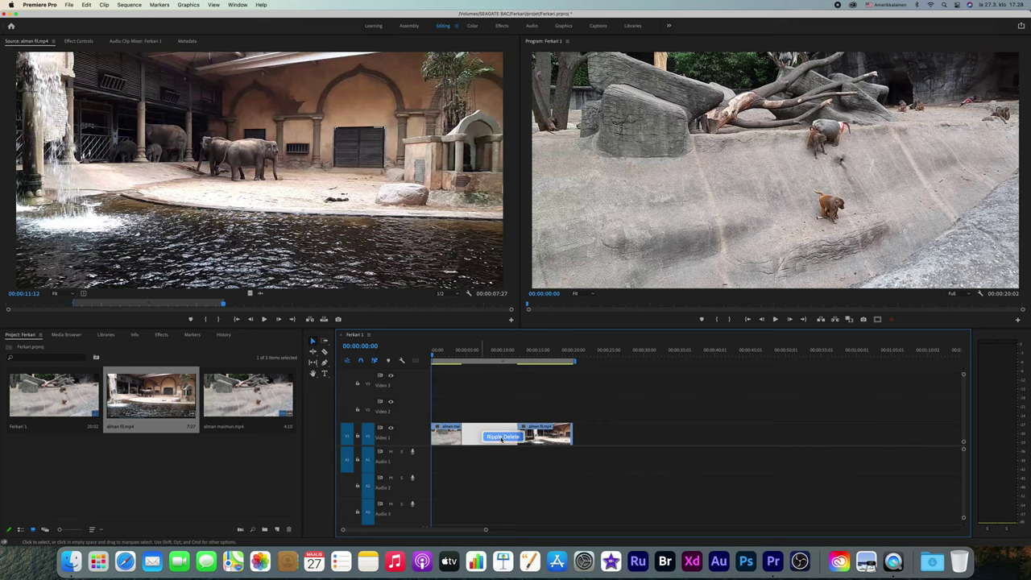
key("Delete")
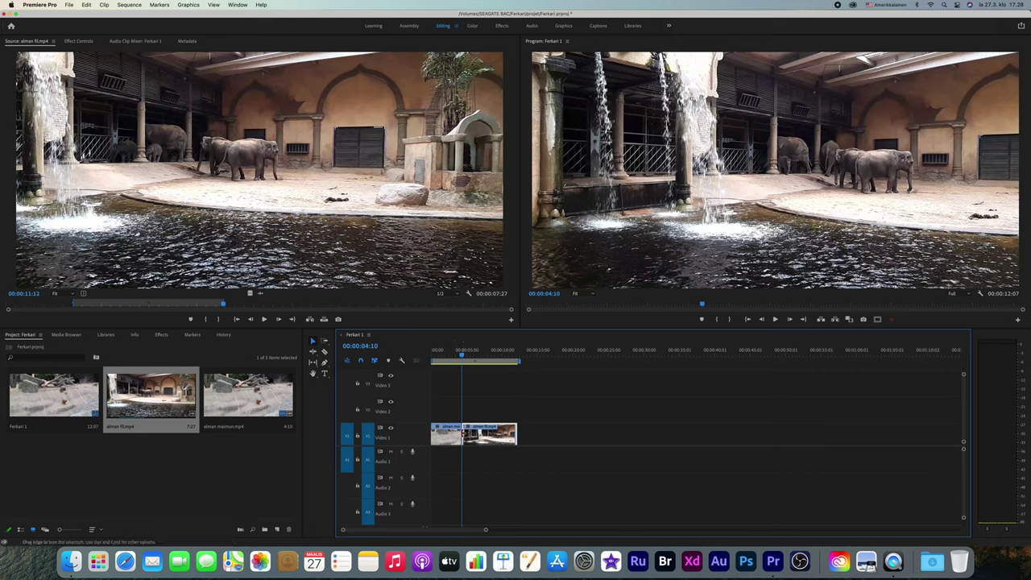
Mark a 00:00:03:16 section of the elephant footage and insert it at the playhead on Video 1
left_click(311, 304)
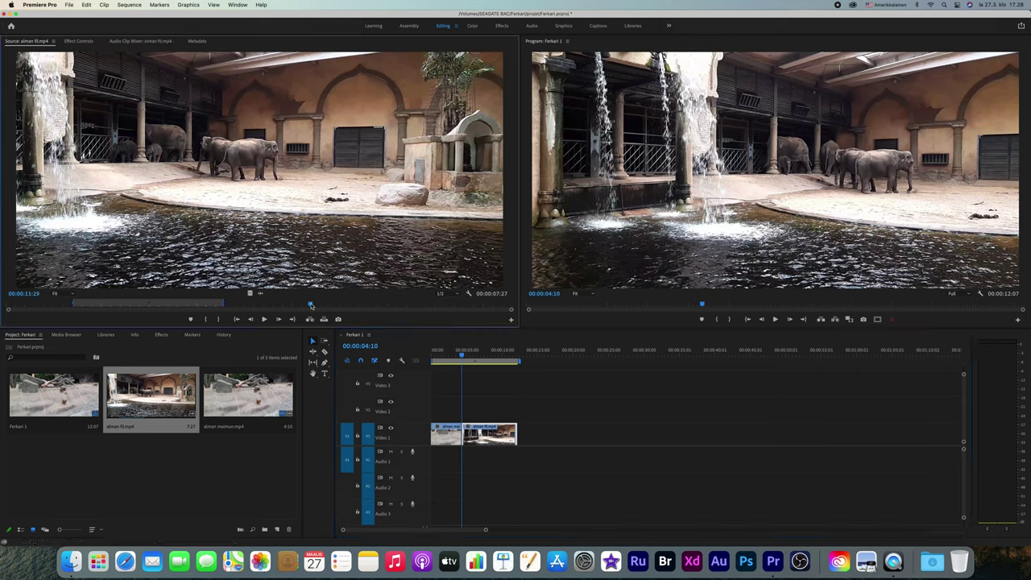
left_click_drag(311, 304, 383, 305)
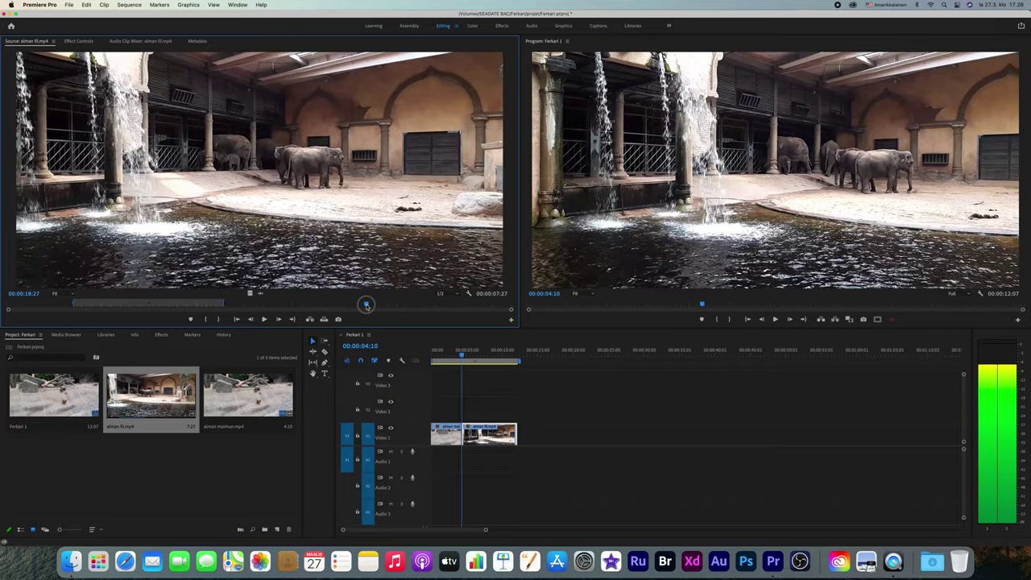
left_click_drag(382, 306, 379, 306)
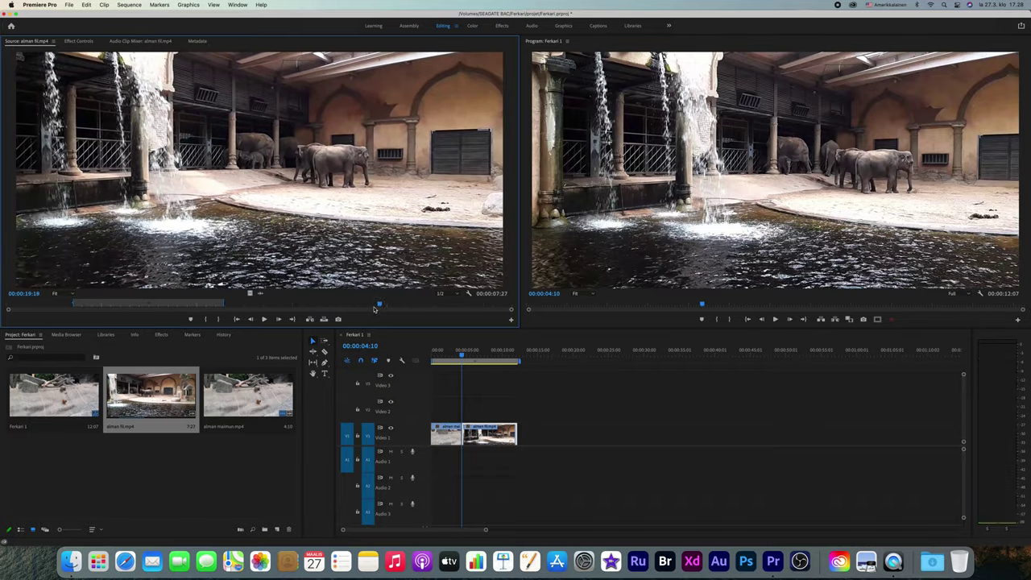
left_click(207, 320)
left_click_drag(381, 305, 447, 310)
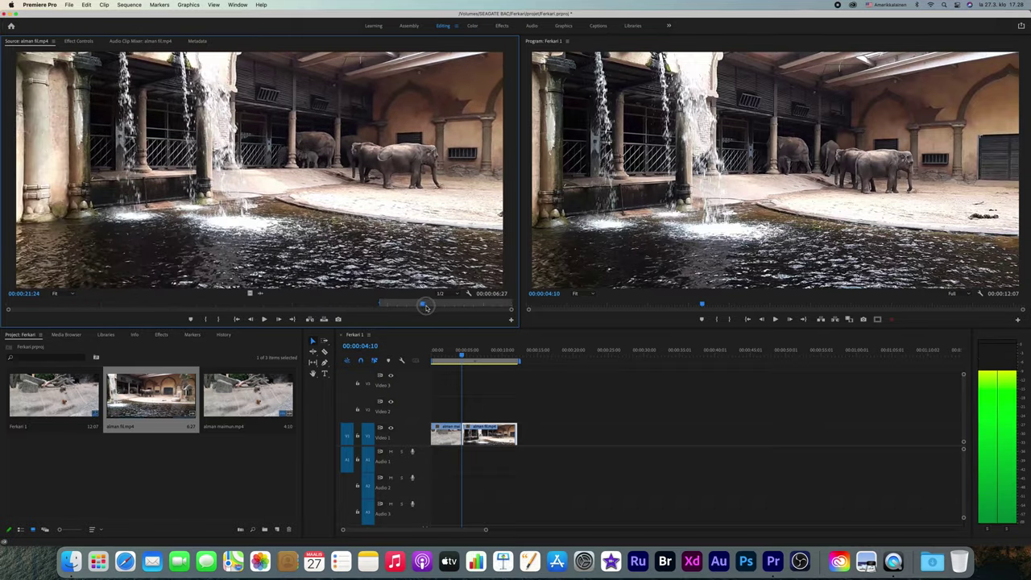
left_click(220, 320)
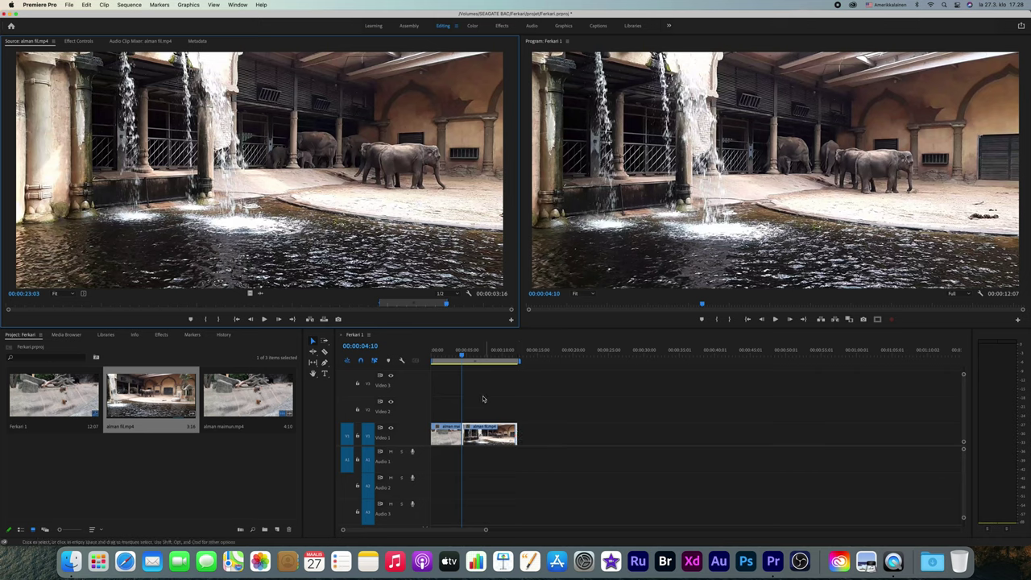
left_click(324, 319)
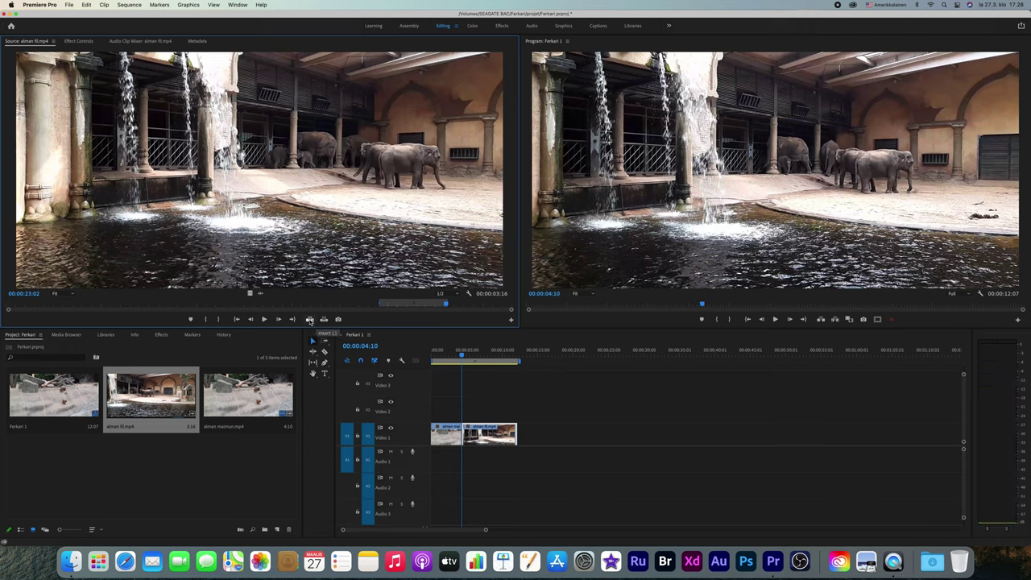
left_click(309, 320)
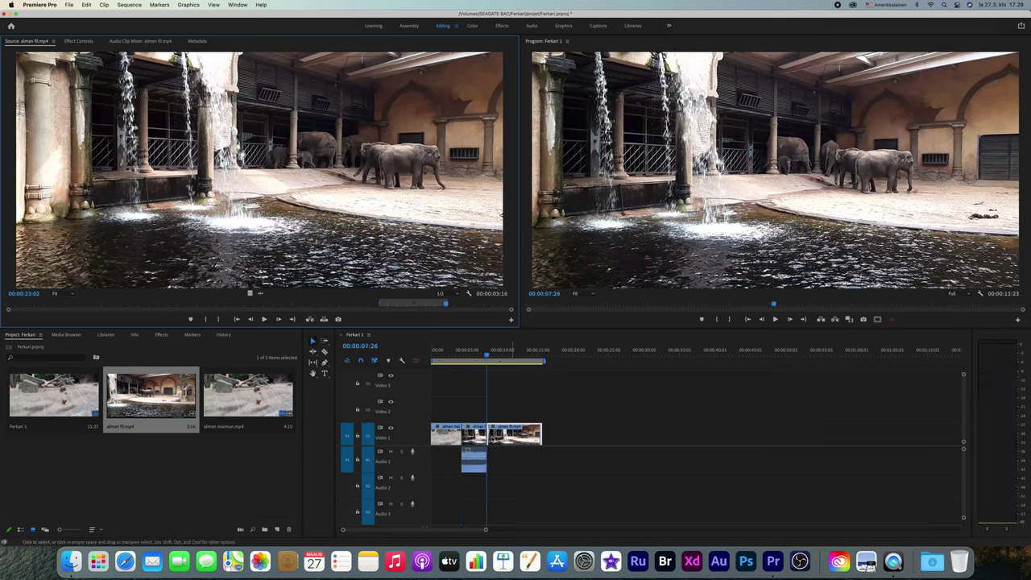
Select the inserted clip's audio on Audio 1 and delete it
left_click(467, 354)
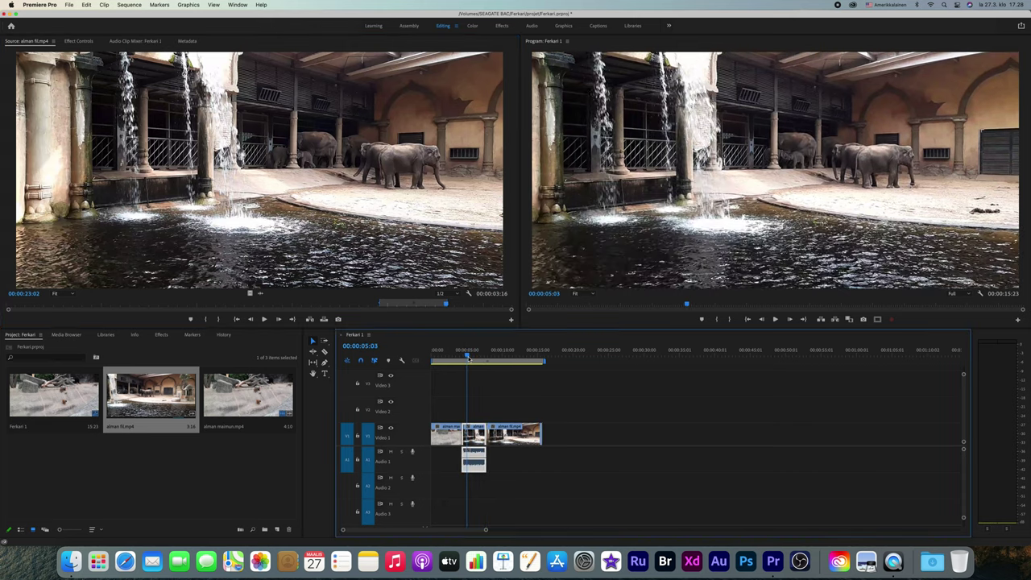
left_click(608, 443)
left_click(480, 469)
left_click(522, 465)
scroll(620, 439, "down", 1)
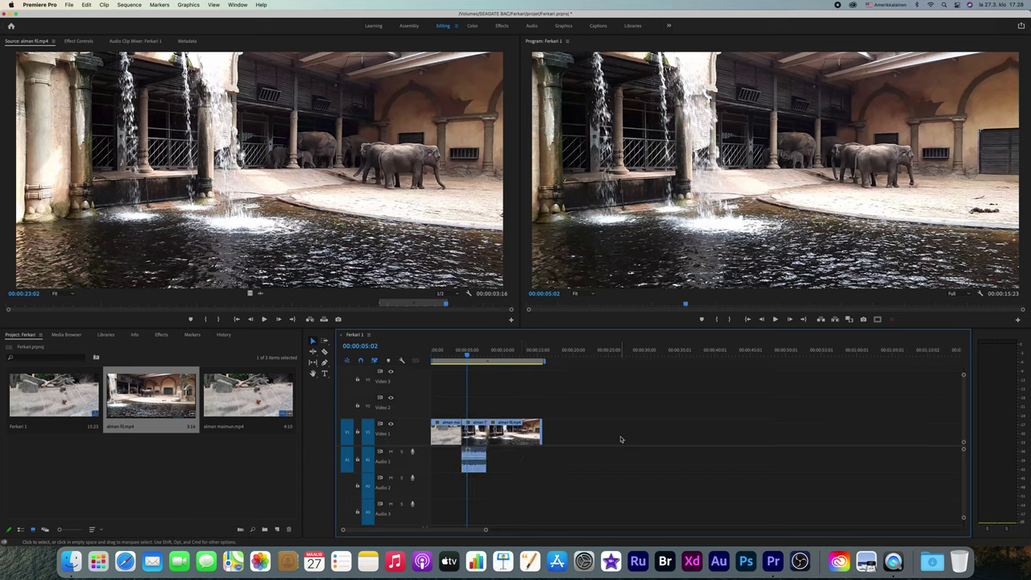
left_click(476, 459)
key("Delete")
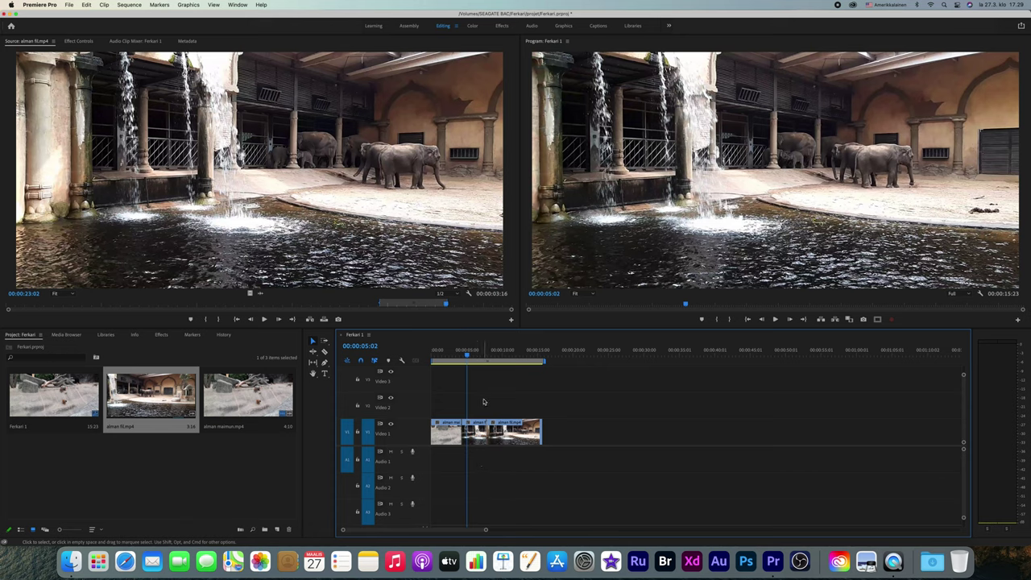
Move the middle elephant clip further right along Video 1
left_click_drag(479, 427, 522, 427)
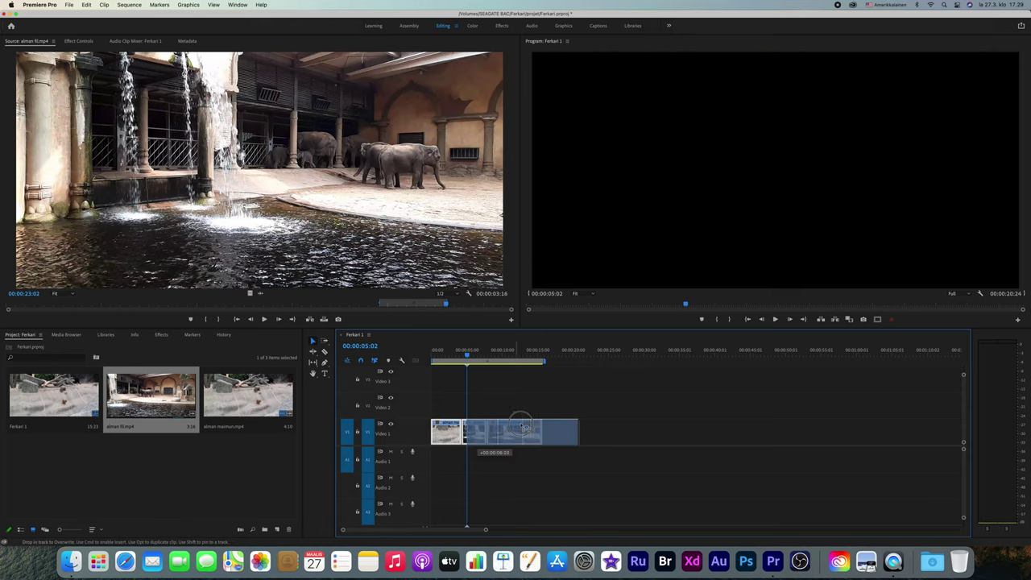
left_click_drag(535, 427, 515, 420)
left_click(477, 429)
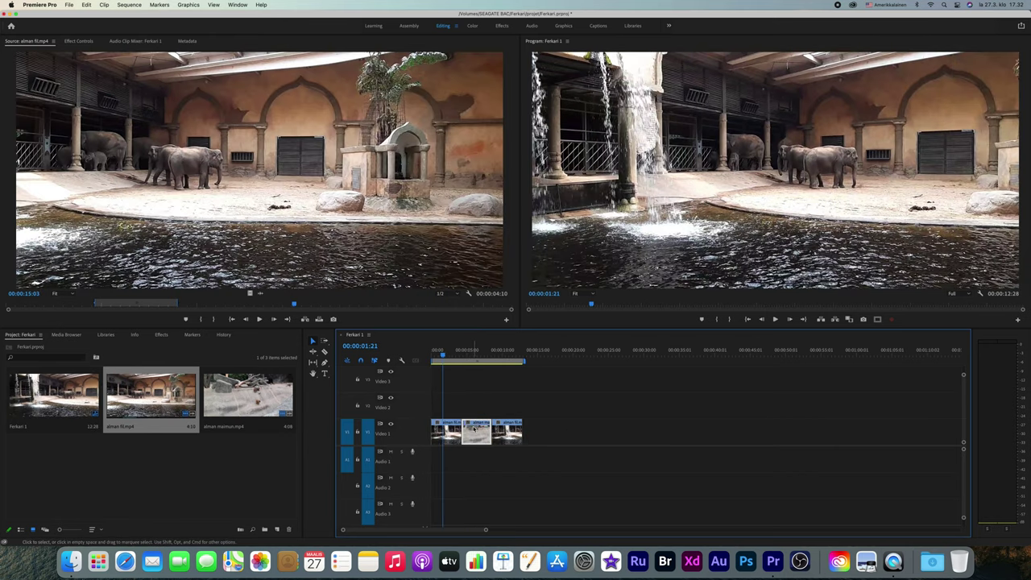
left_click_drag(476, 427, 637, 431)
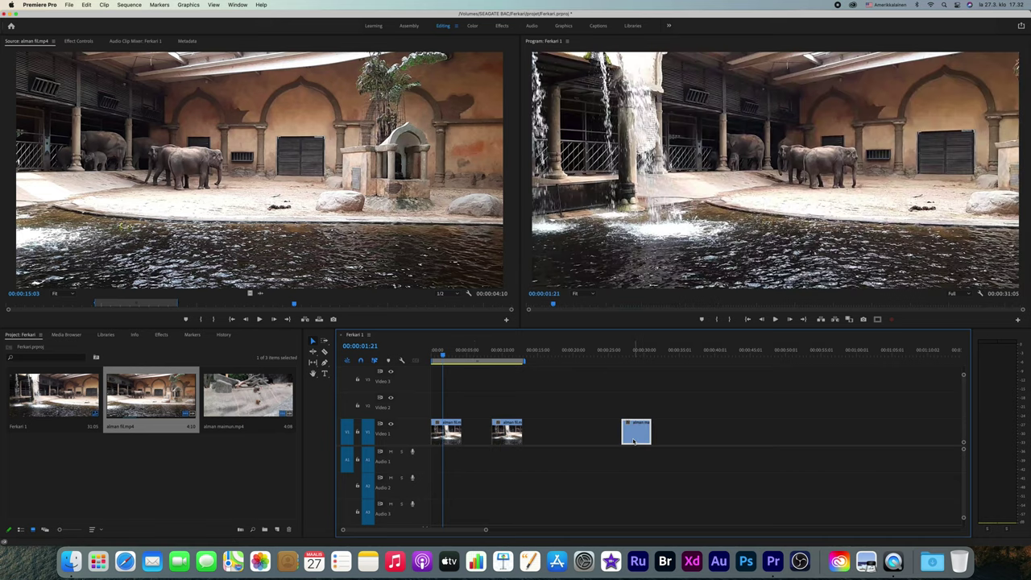
left_click_drag(497, 427, 512, 428)
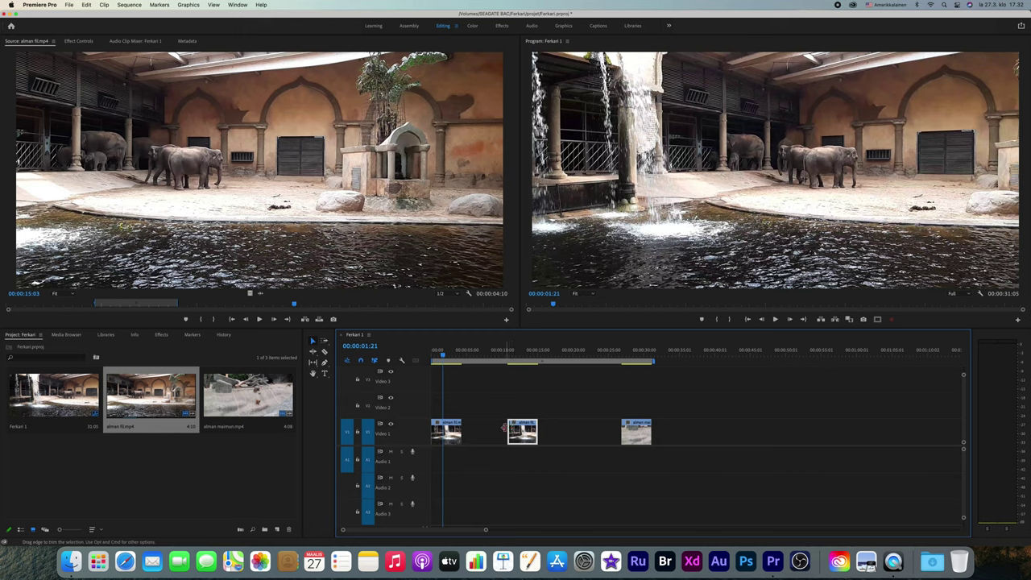
Trim the middle clip's start, lengthen its end, and select its end edge with Ripple Edit
left_click_drag(510, 431, 488, 428)
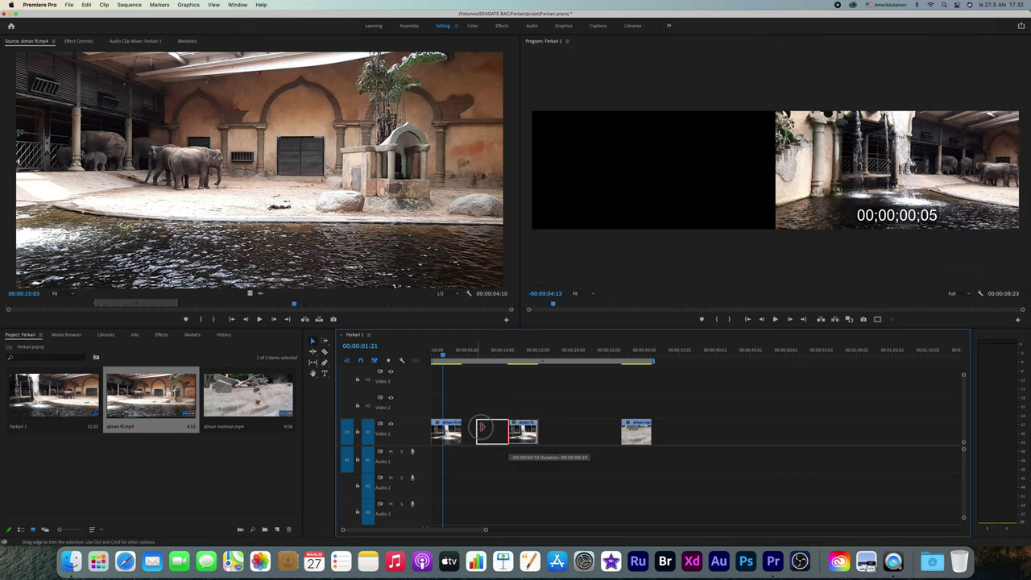
mouse_move(537, 431)
left_mouse_down()
mouse_move(589, 431)
mouse_move(547, 431)
left_mouse_up()
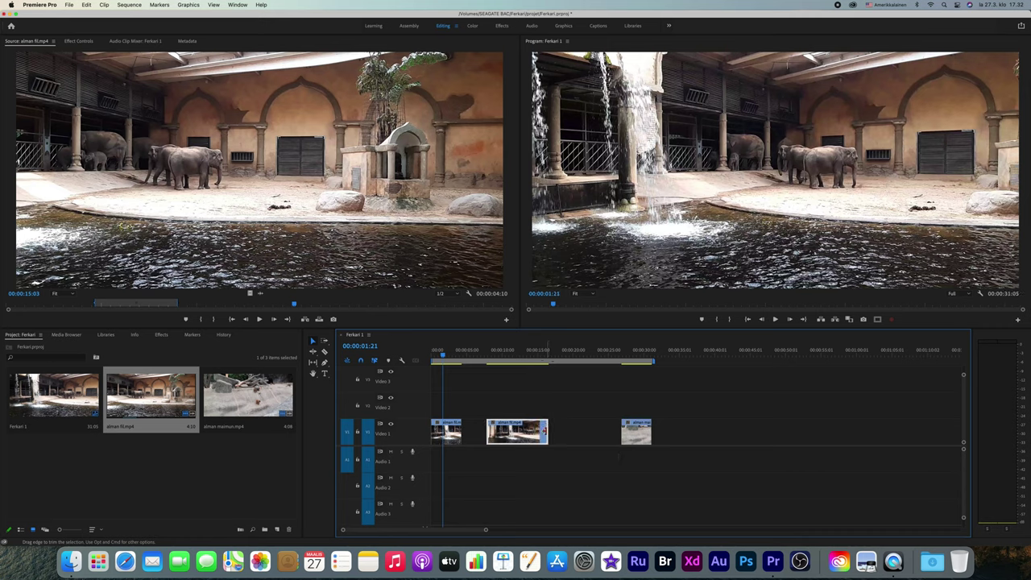
left_click(325, 353)
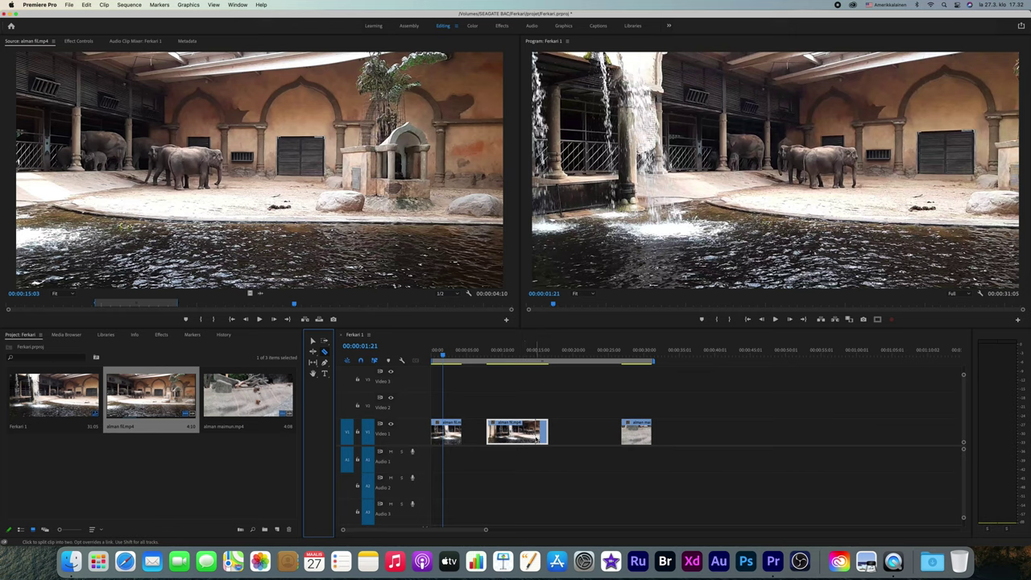
left_click(540, 438)
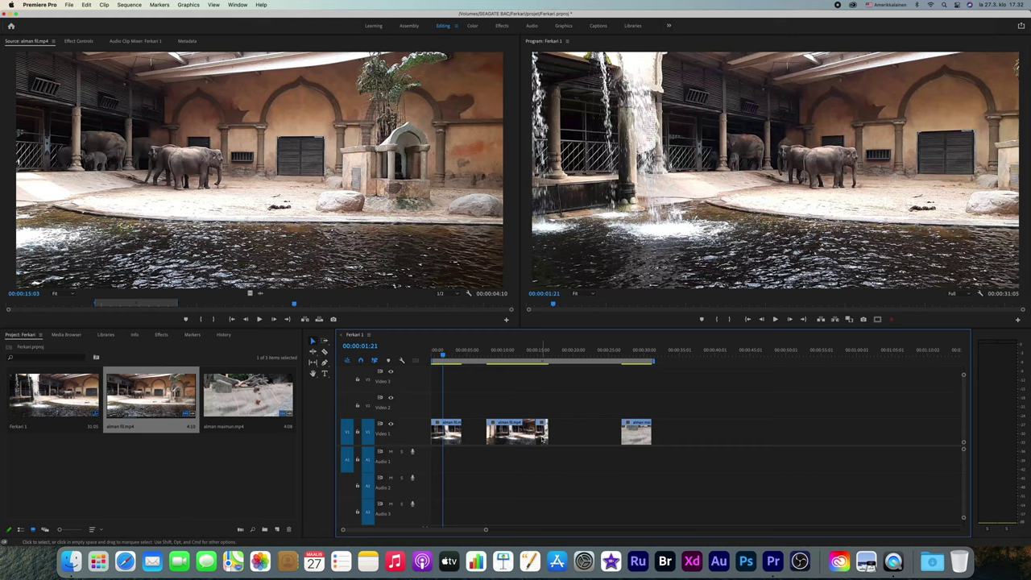
Shorten the middle clip's end slightly and ripple delete the gap before it
left_click(313, 342)
left_click(542, 432)
left_click_drag(547, 432, 542, 432)
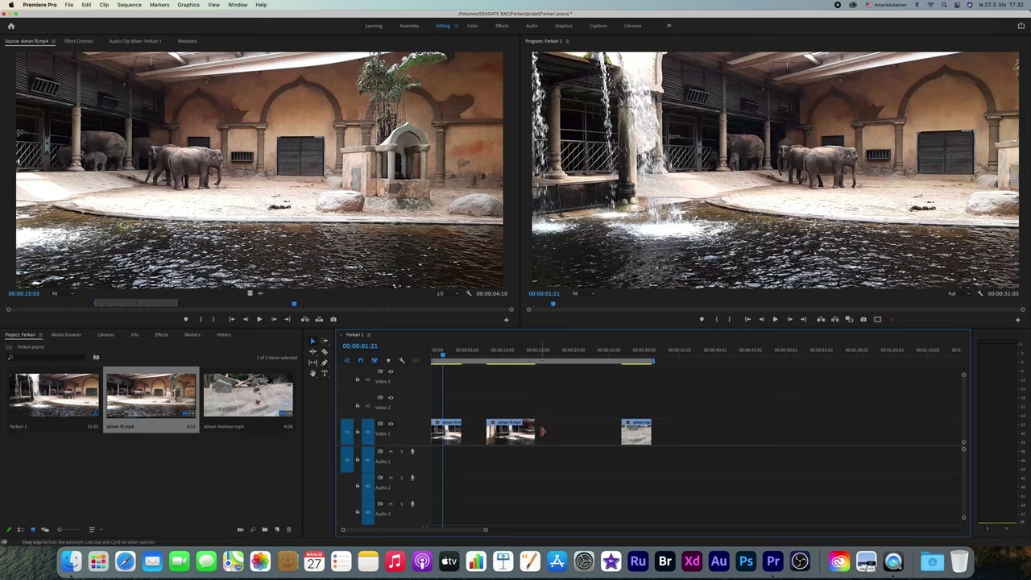
right_click(474, 432)
left_click(493, 436)
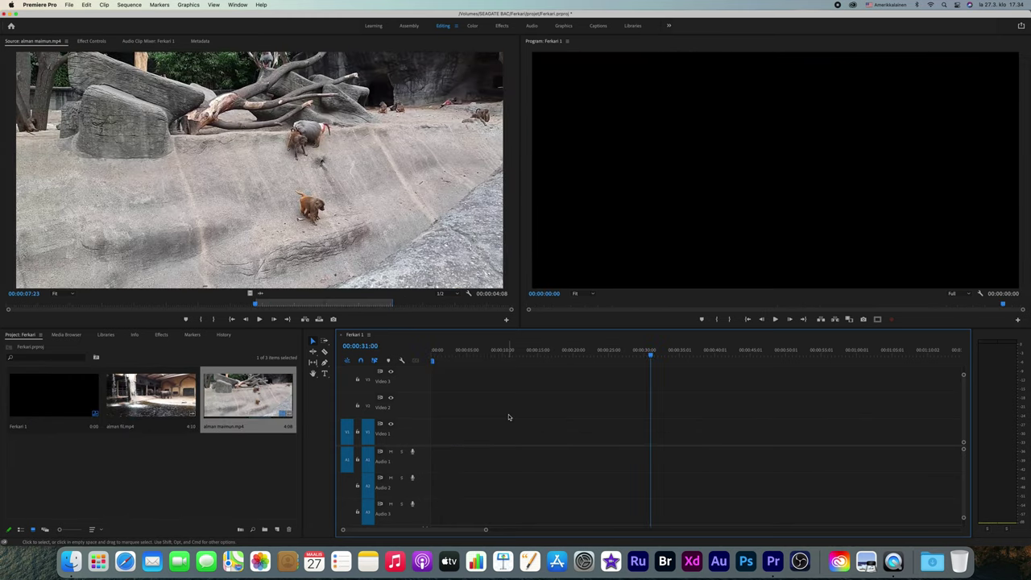
Place the full alman fil.mp4 clip on the timeline and ripple delete the gap so it starts at zero
double_click(151, 395)
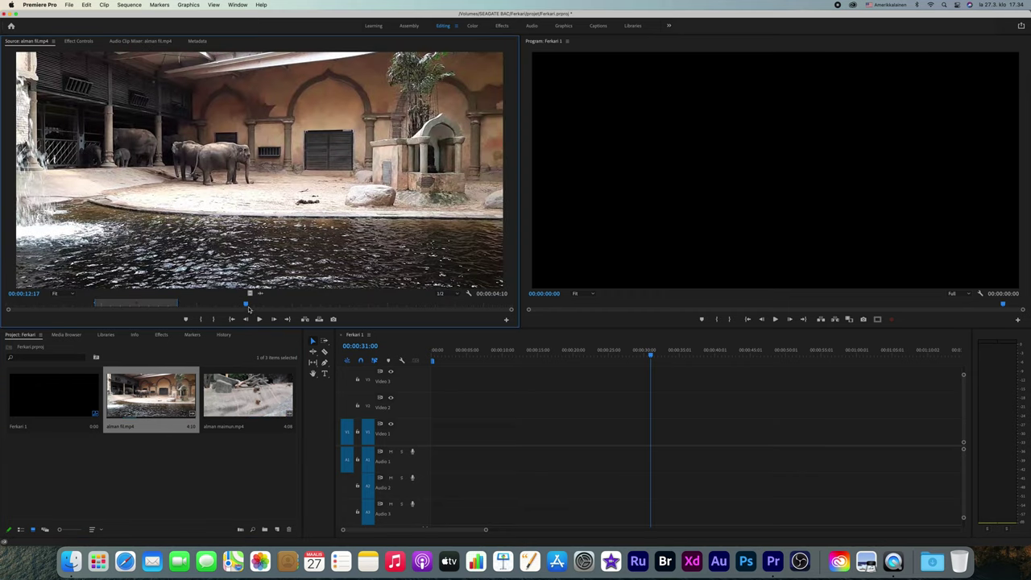
left_click_drag(246, 305, 53, 312)
left_click(202, 320)
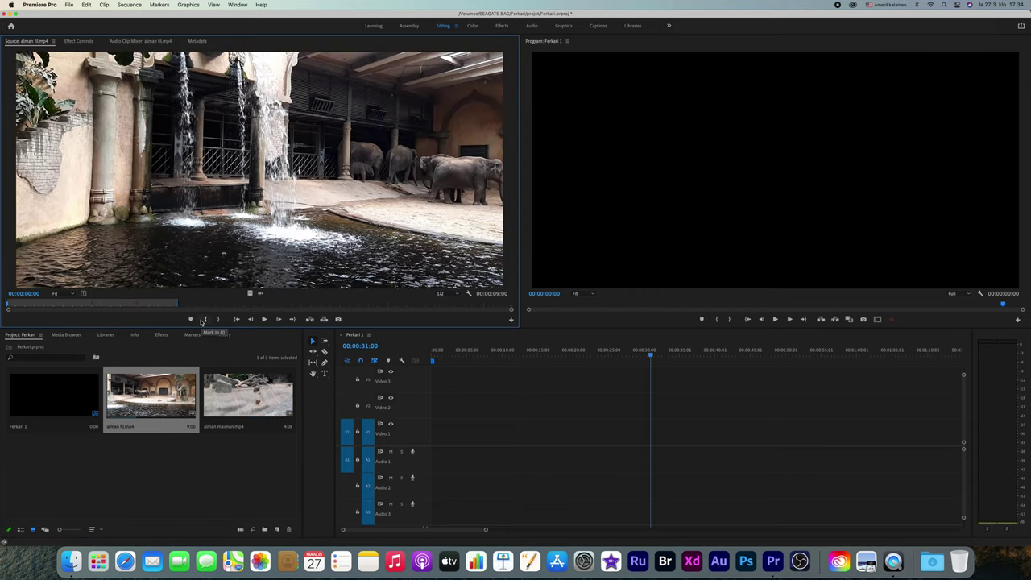
left_click_drag(177, 303, 537, 313)
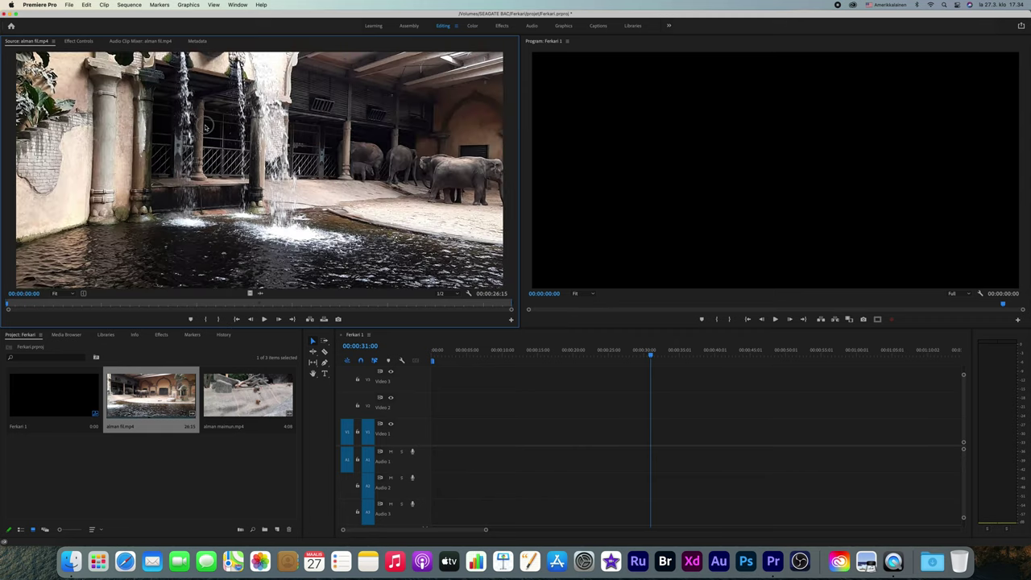
left_click_drag(206, 126, 515, 431)
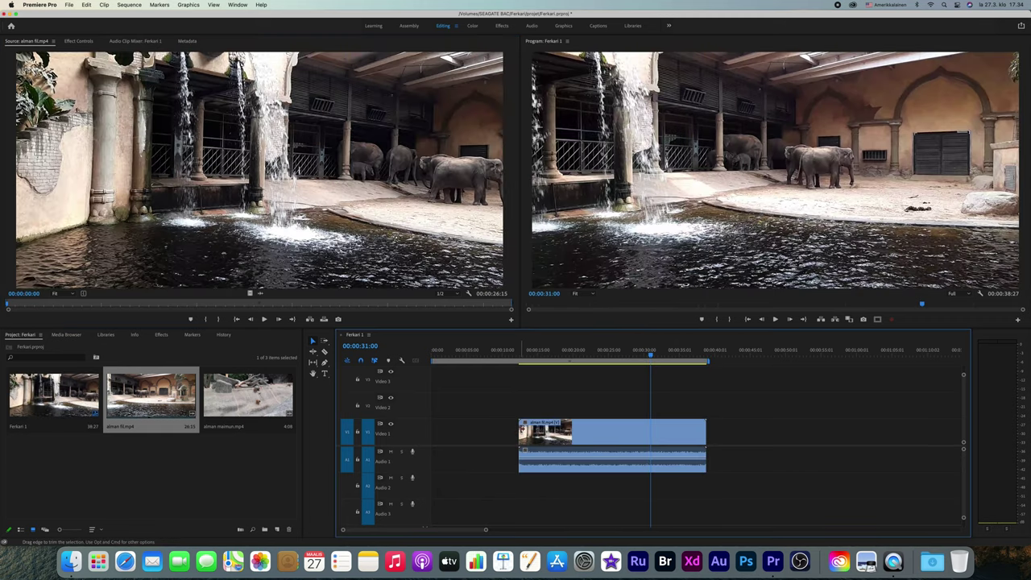
right_click(481, 431)
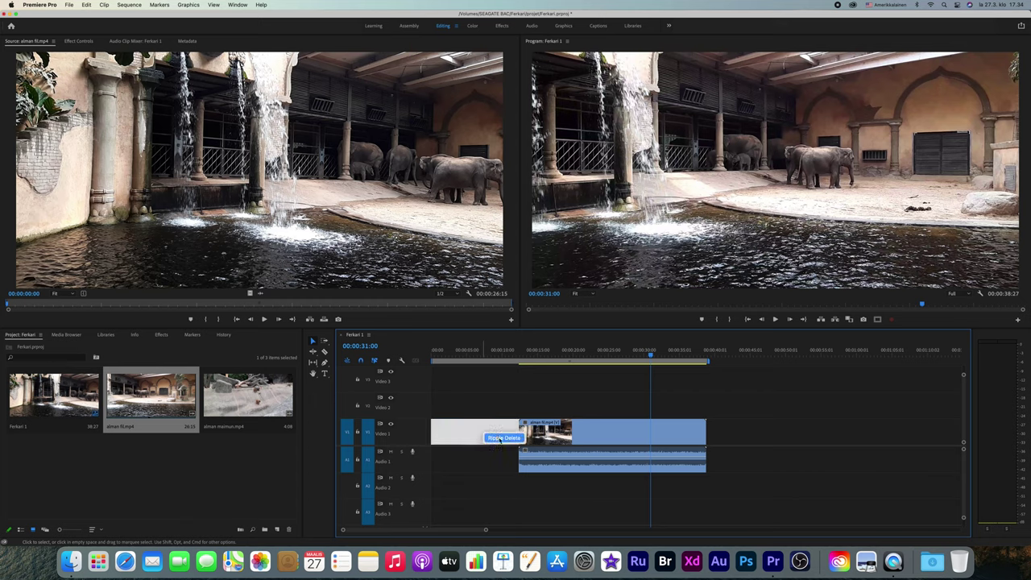
left_click(503, 437)
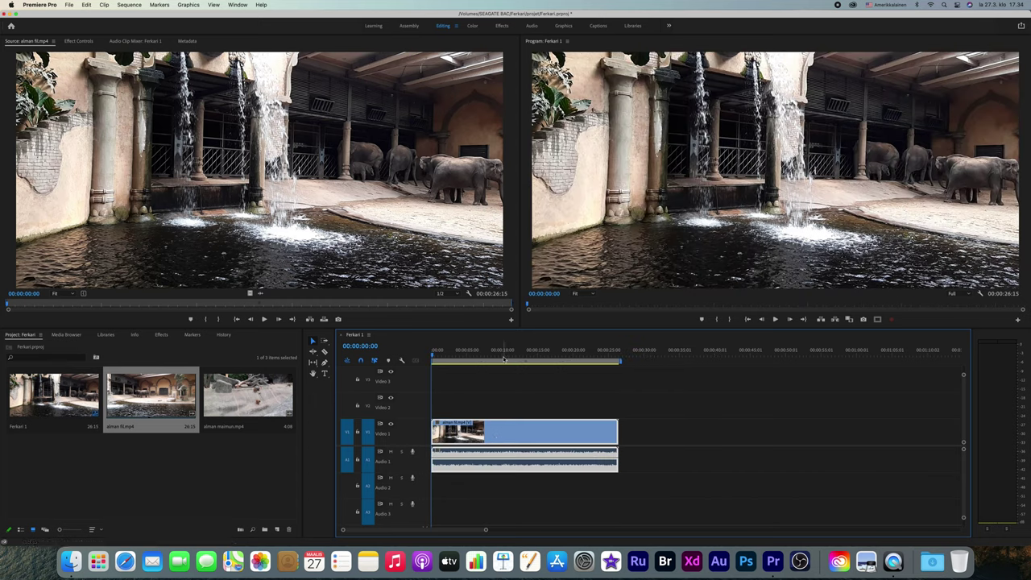
key("space")
left_click(472, 355)
left_click(515, 359)
key("space")
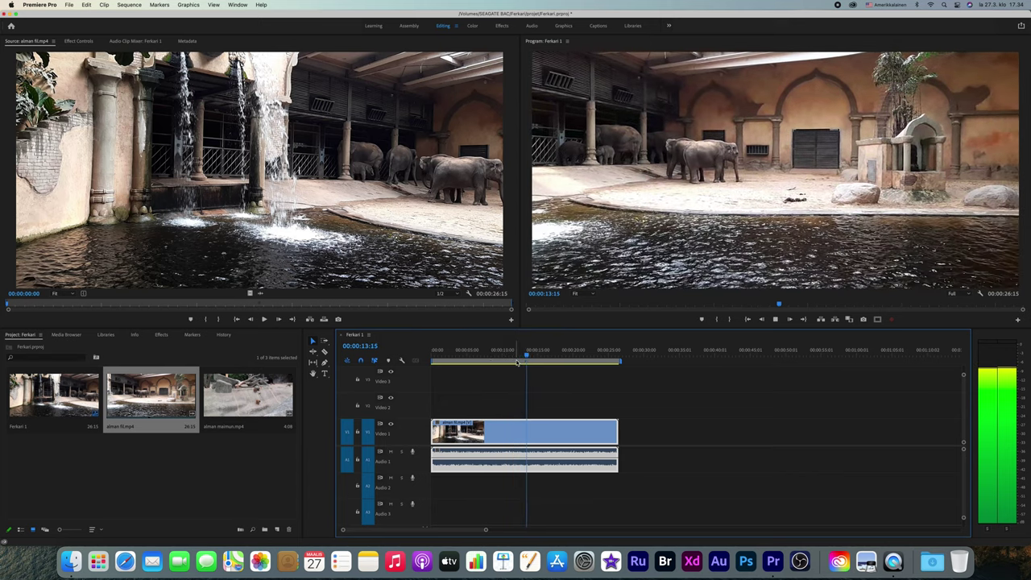
key("space")
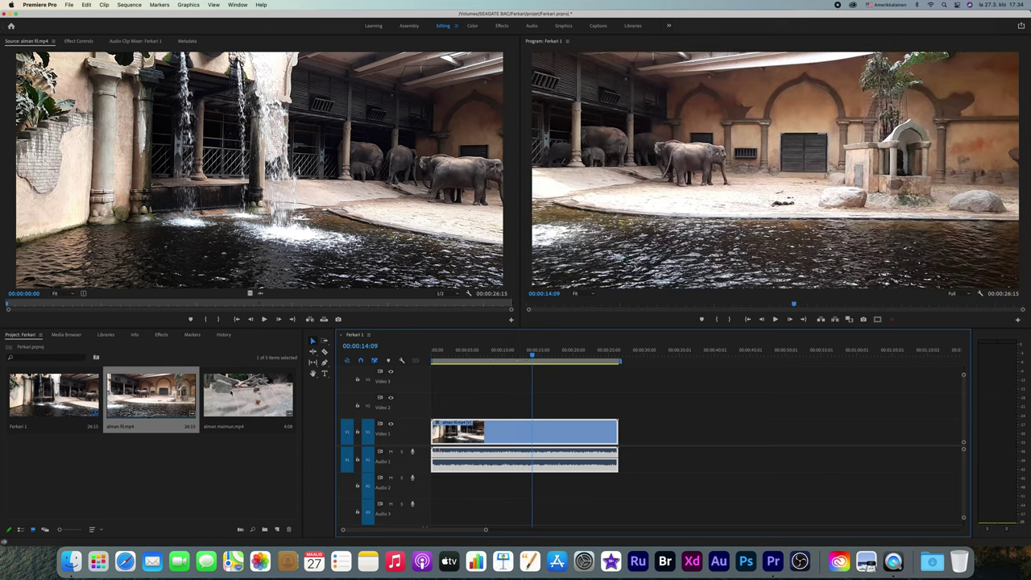
double_click(232, 392)
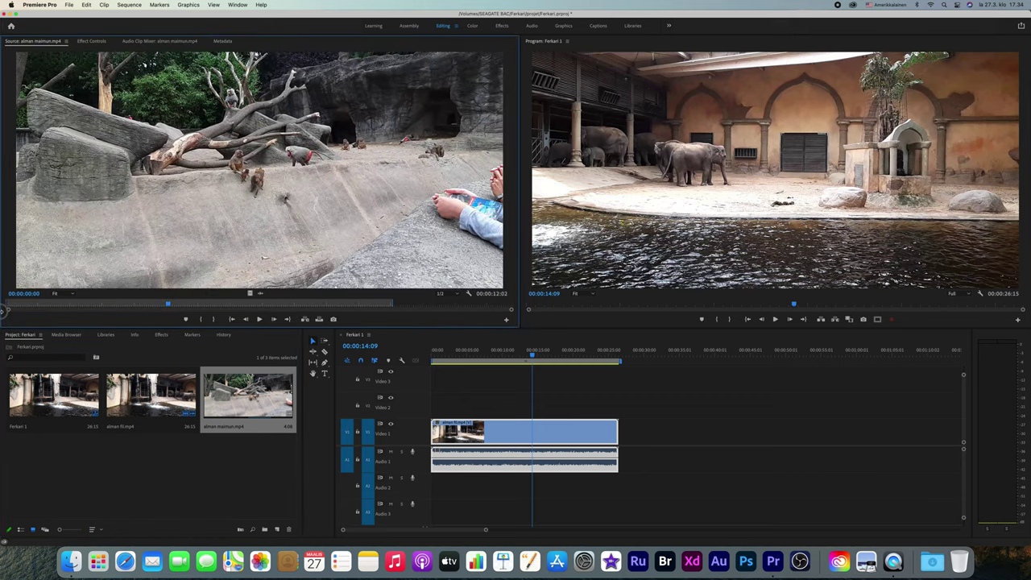
Drop the full baboon clip after the elephant clip and ripple delete the gap between them
left_click_drag(256, 306, 7, 315)
left_click_drag(393, 303, 518, 306)
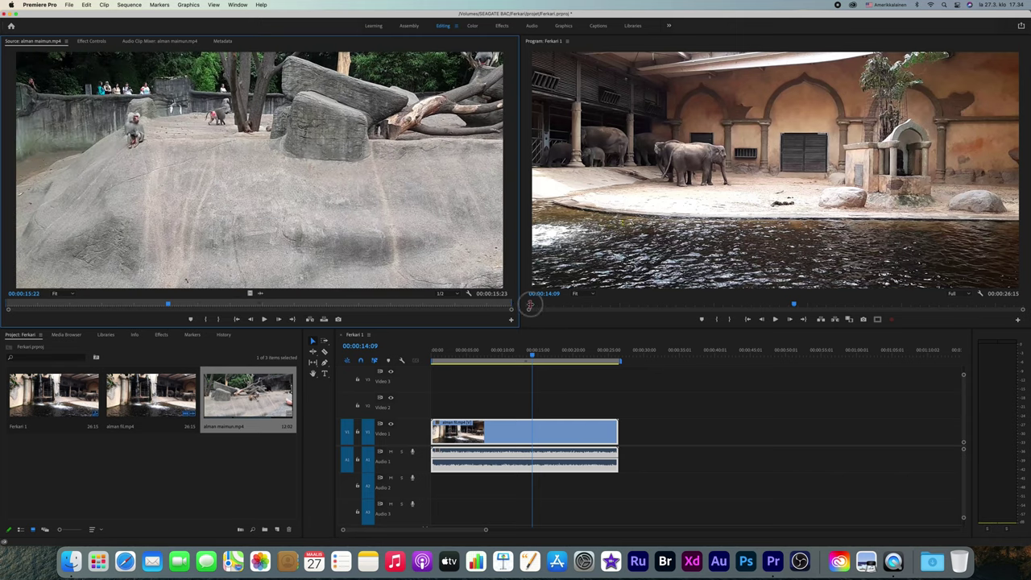
left_click_drag(193, 126, 663, 437)
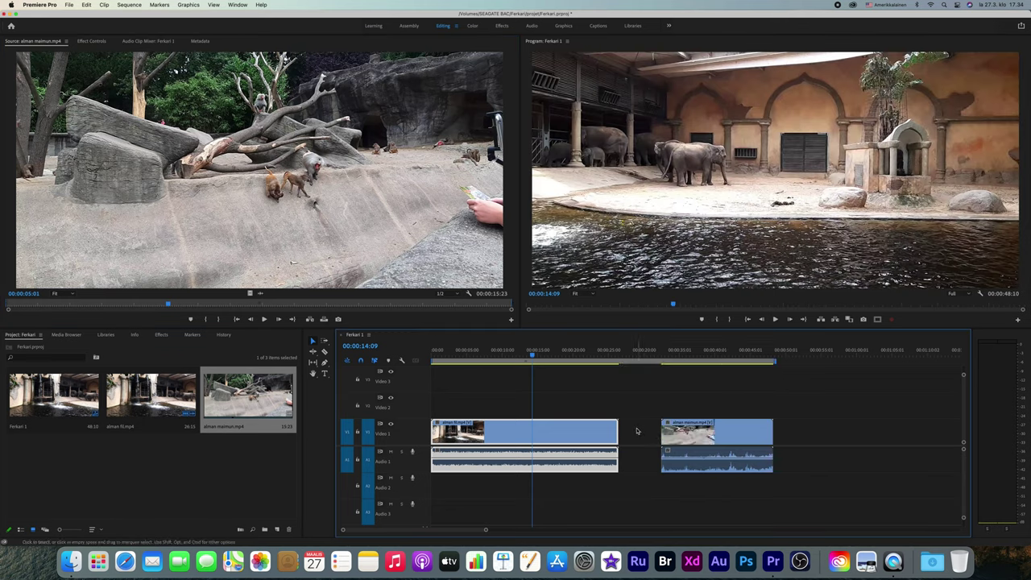
right_click(639, 433)
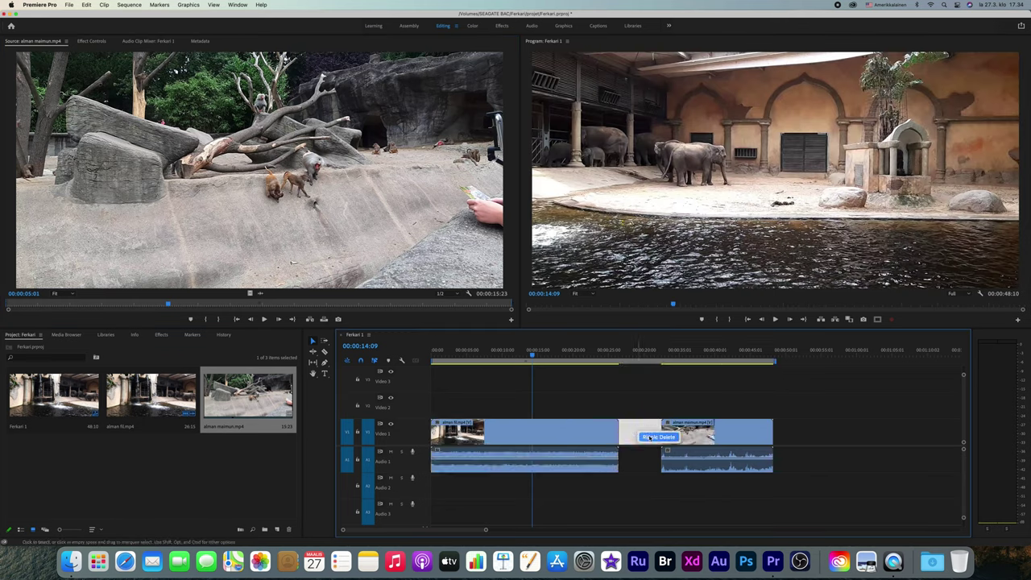
left_click(657, 436)
Play back across the join between the clips from about 22 seconds
left_click(612, 356)
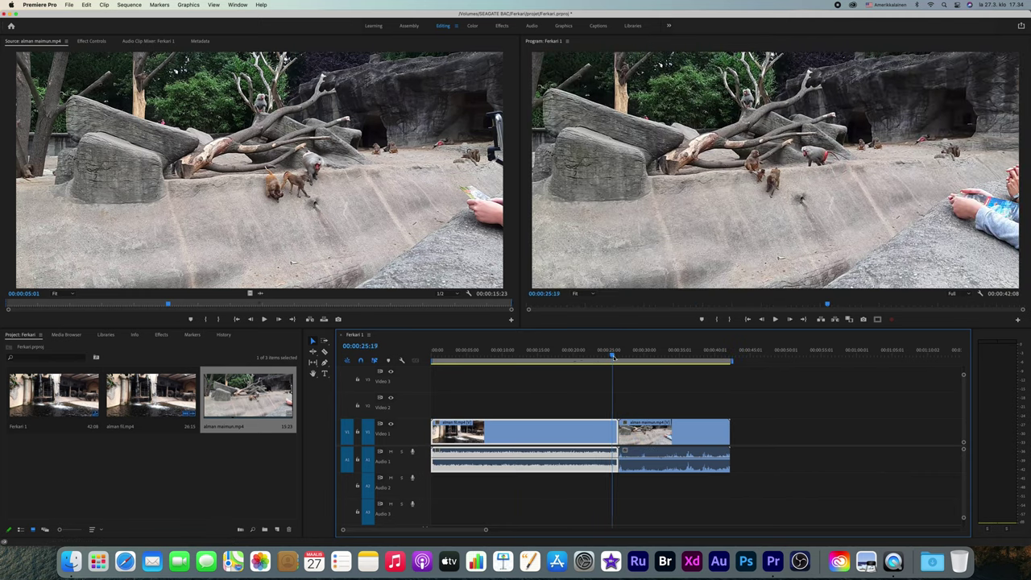
key("Left")
key("Left")
left_click_drag(561, 356, 594, 358)
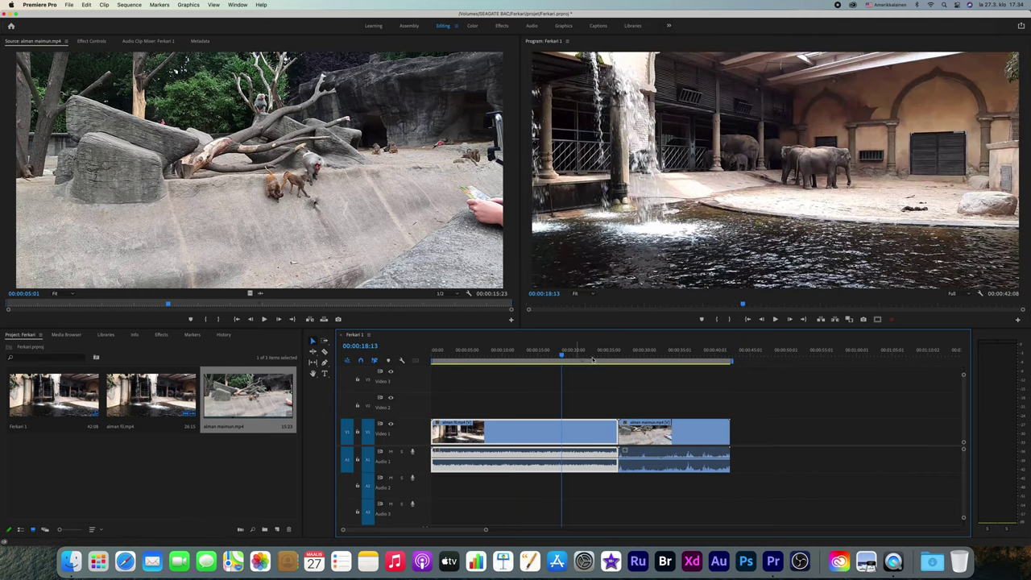
key("space")
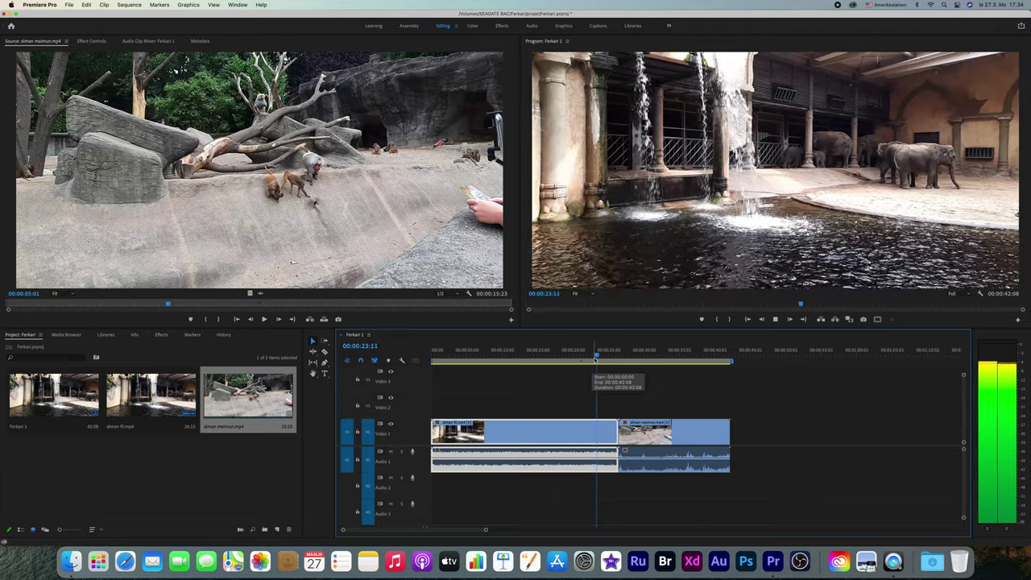